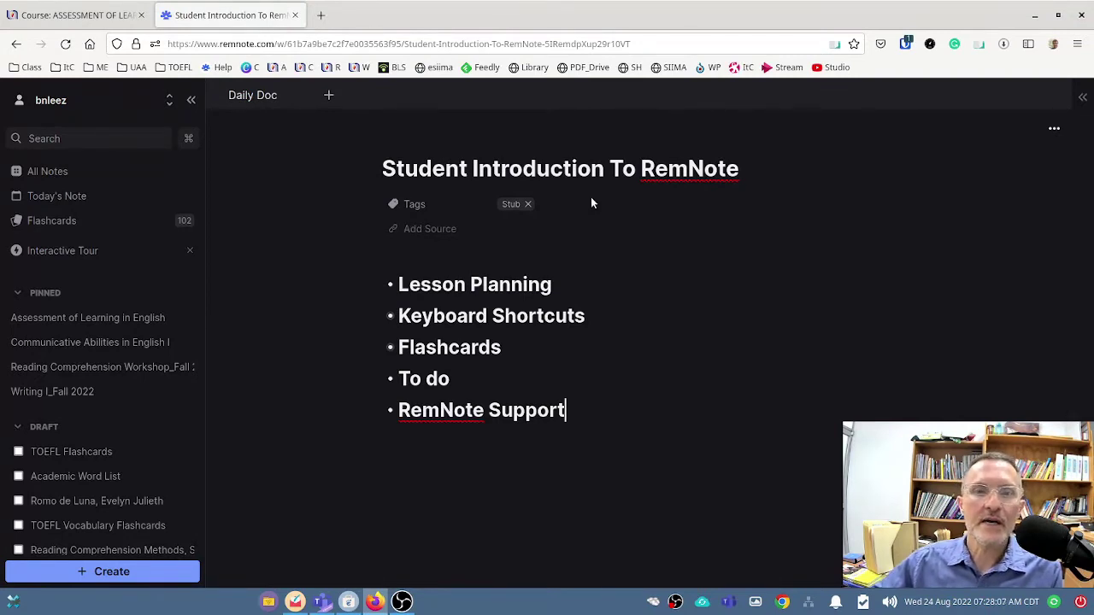
- Open the RemNotes: Lessons and Activities link from the general section of the Assessment of Learning in English course page
click(58, 15)
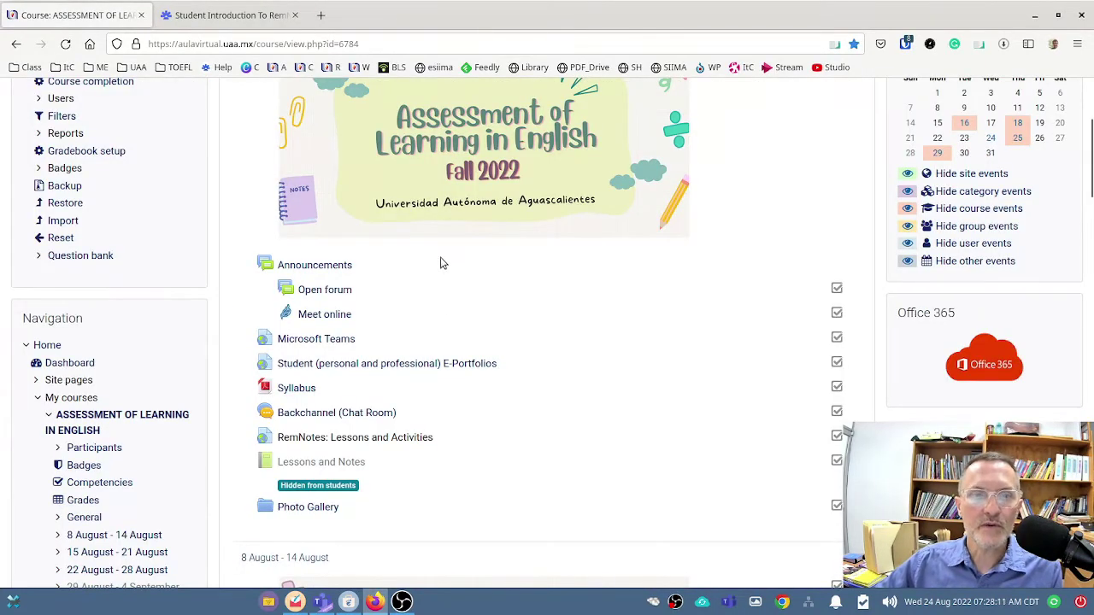
scroll(424, 245, up, 3)
scroll(421, 247, down, 2)
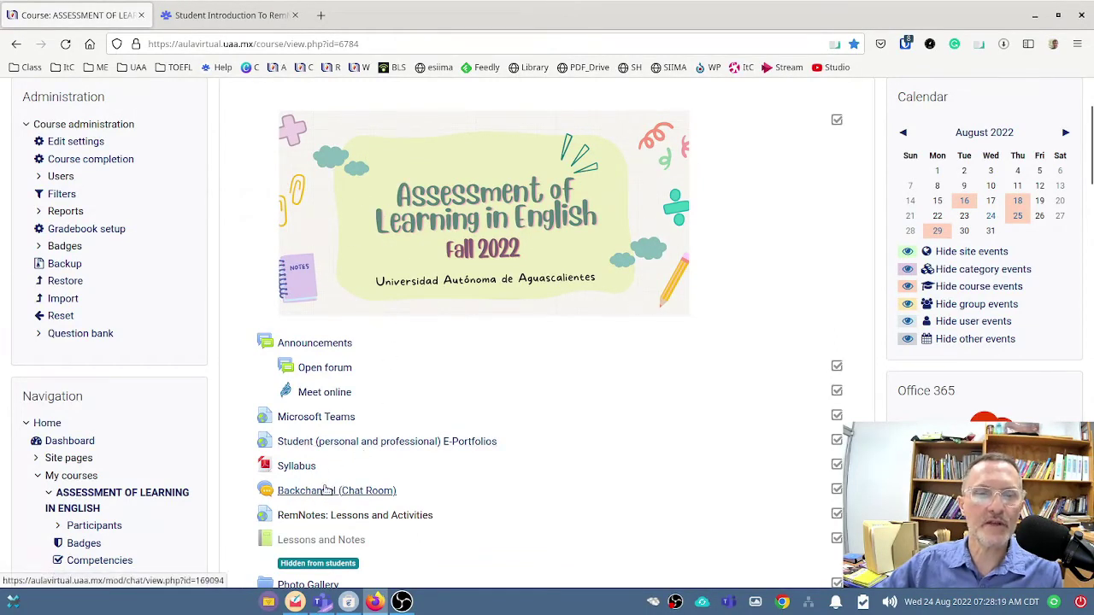
scroll(334, 508, down, 2)
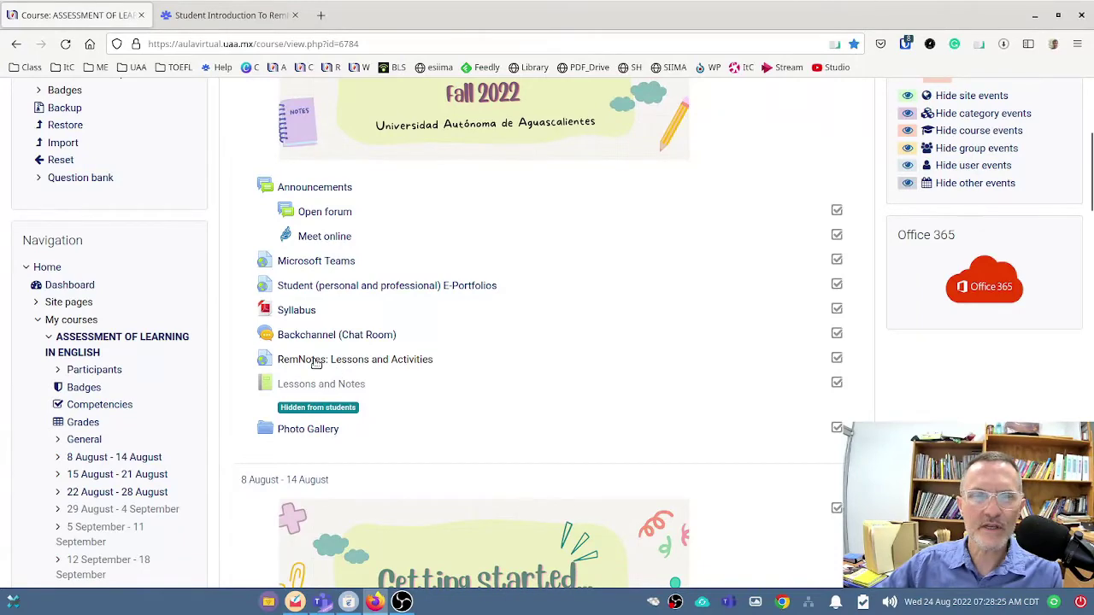
click(311, 361)
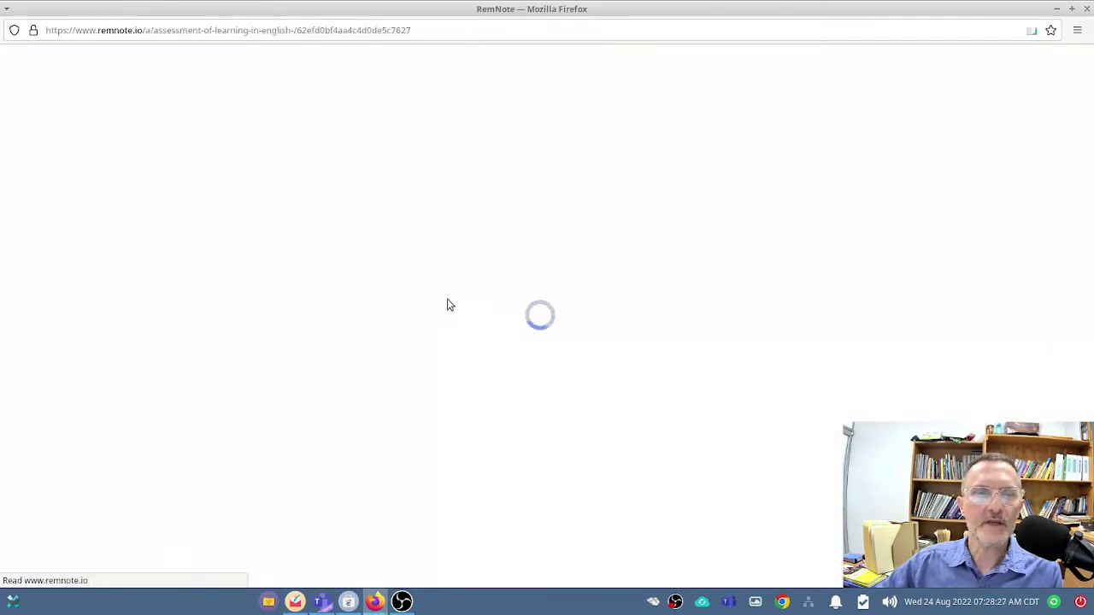
- Return to the Student Introduction To RemNote document and expand its Keyboard Shortcuts section to review the listed shortcuts
key(alt+Tab)
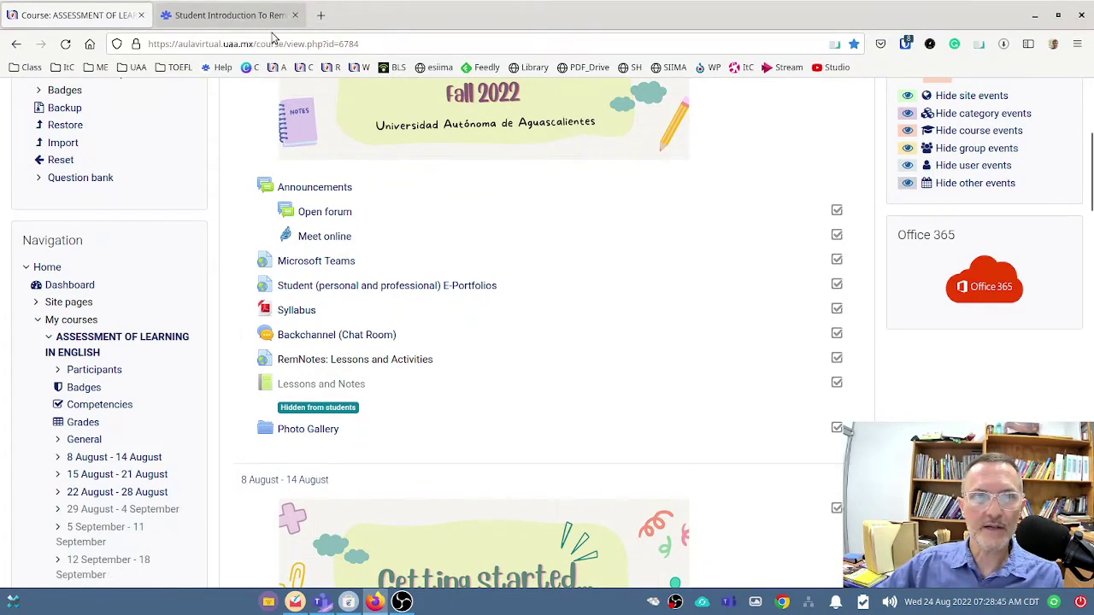
click(241, 14)
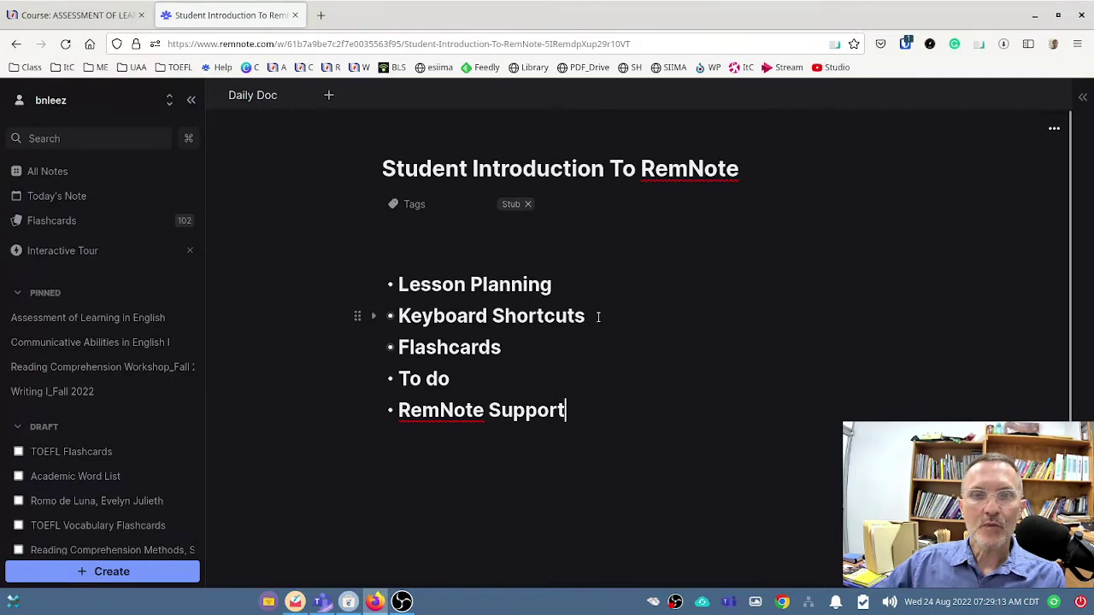
click(504, 347)
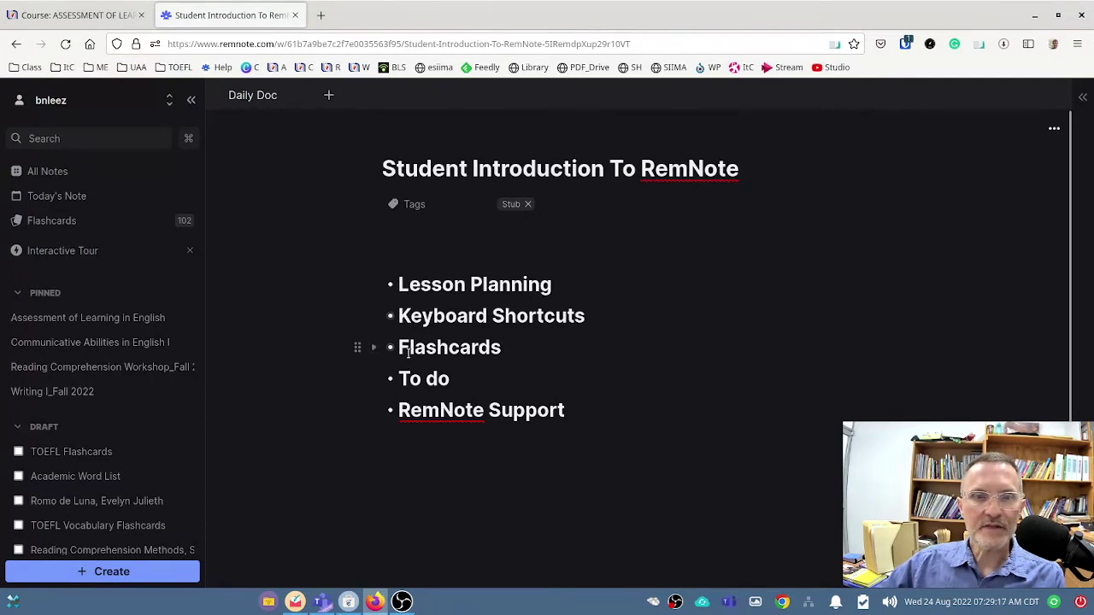
click(373, 316)
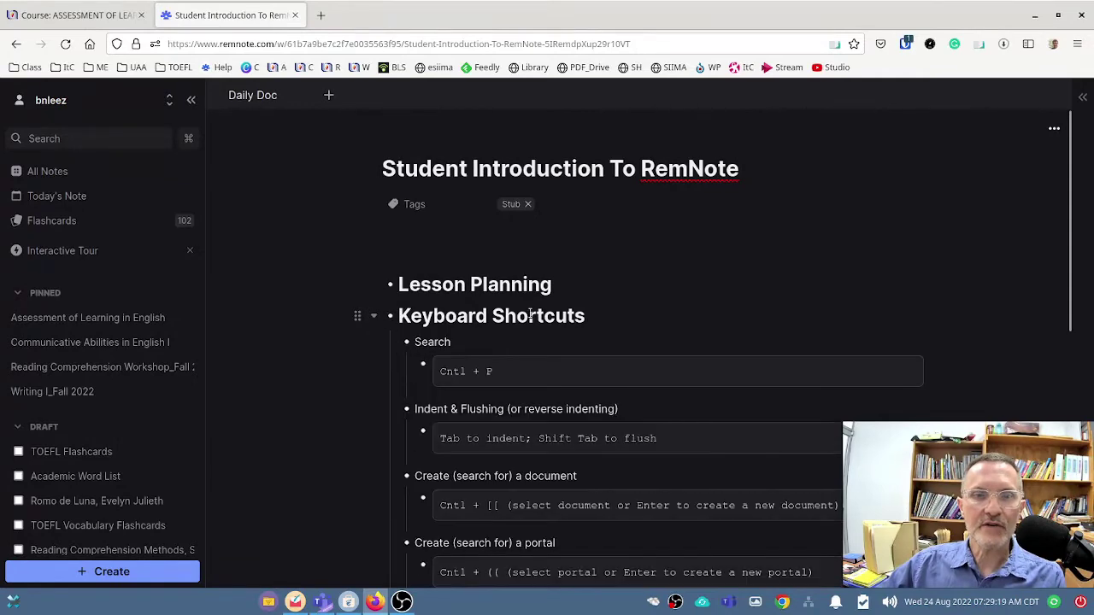
scroll(530, 313, down, 2)
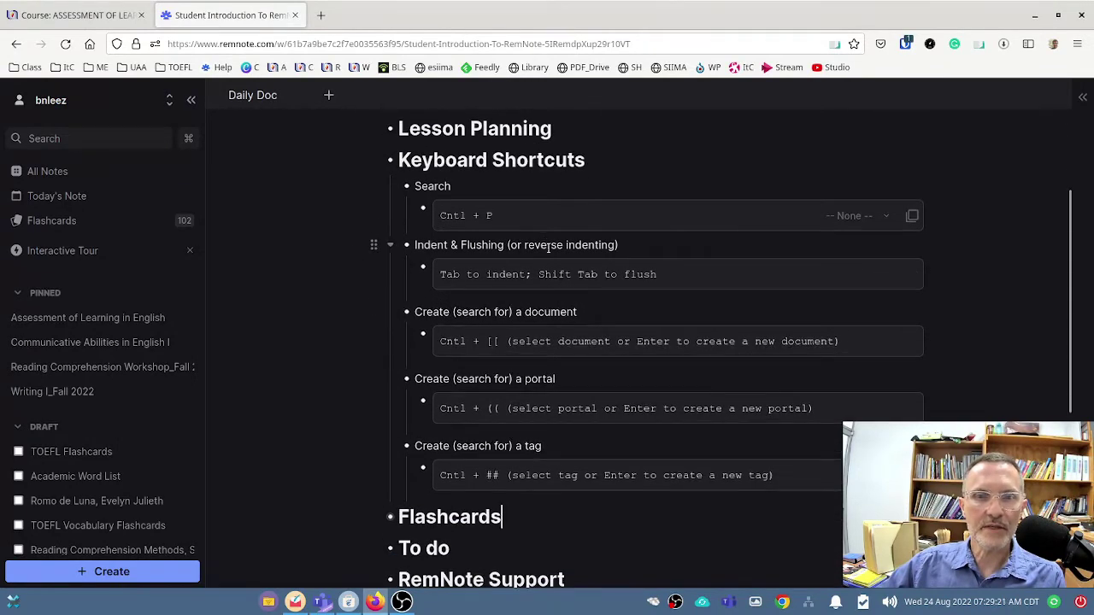
scroll(542, 273, down, 2)
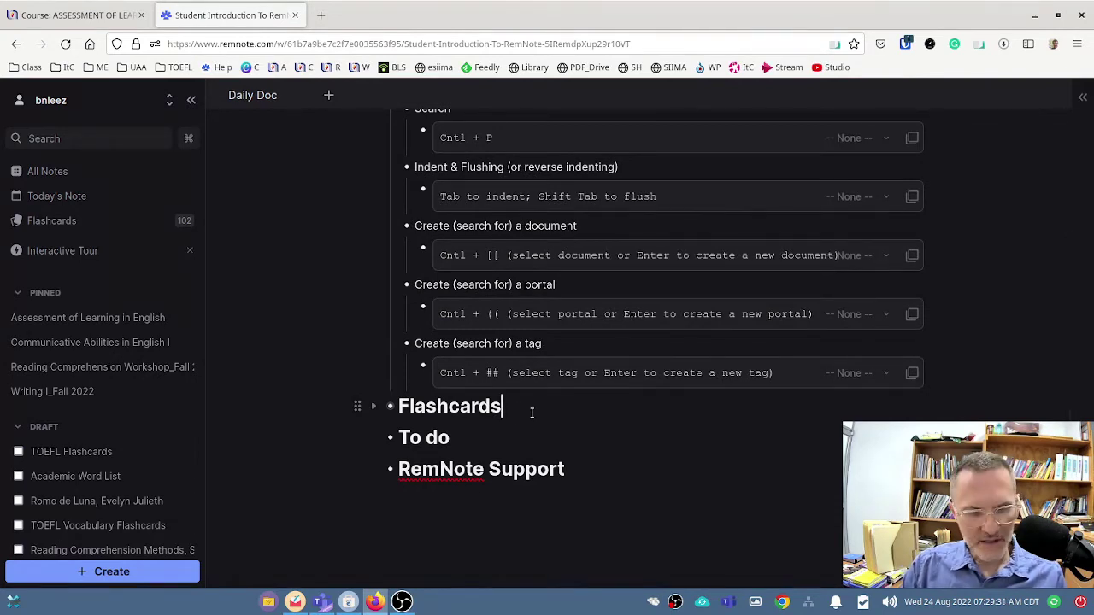
- Add a blank bullet below the Flashcards heading and search the notes for "TOEFL" without opening a result
key(Return)
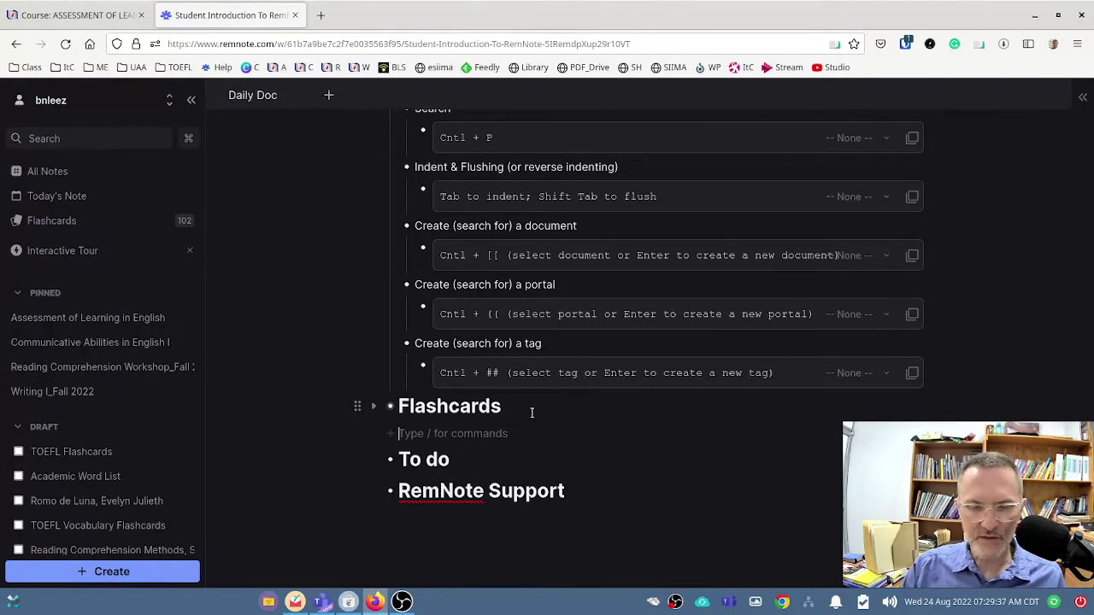
key(ctrl+p)
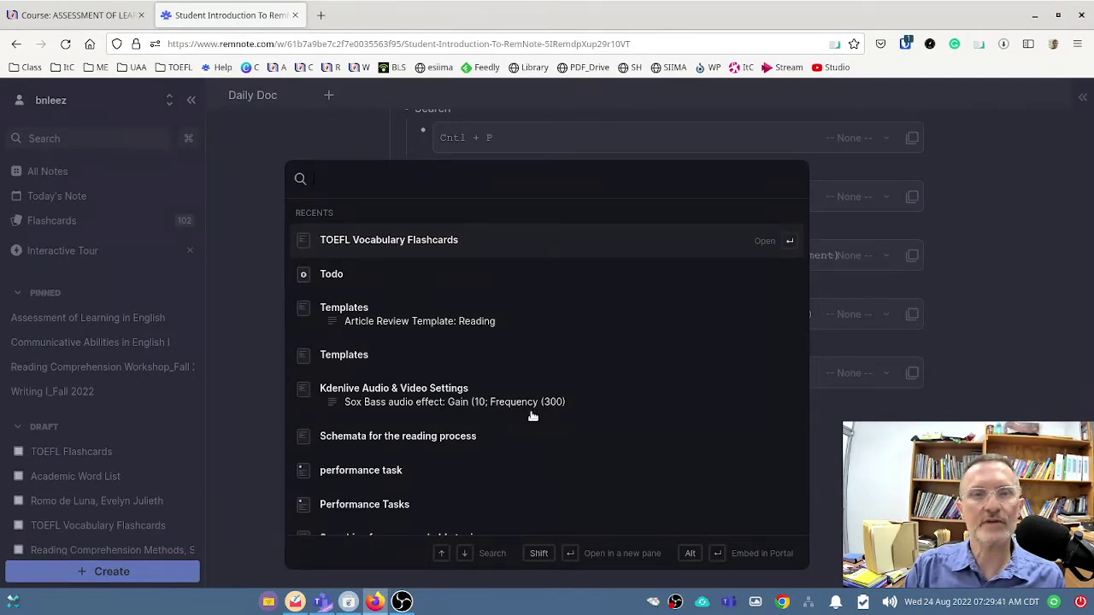
text(TOEFL)
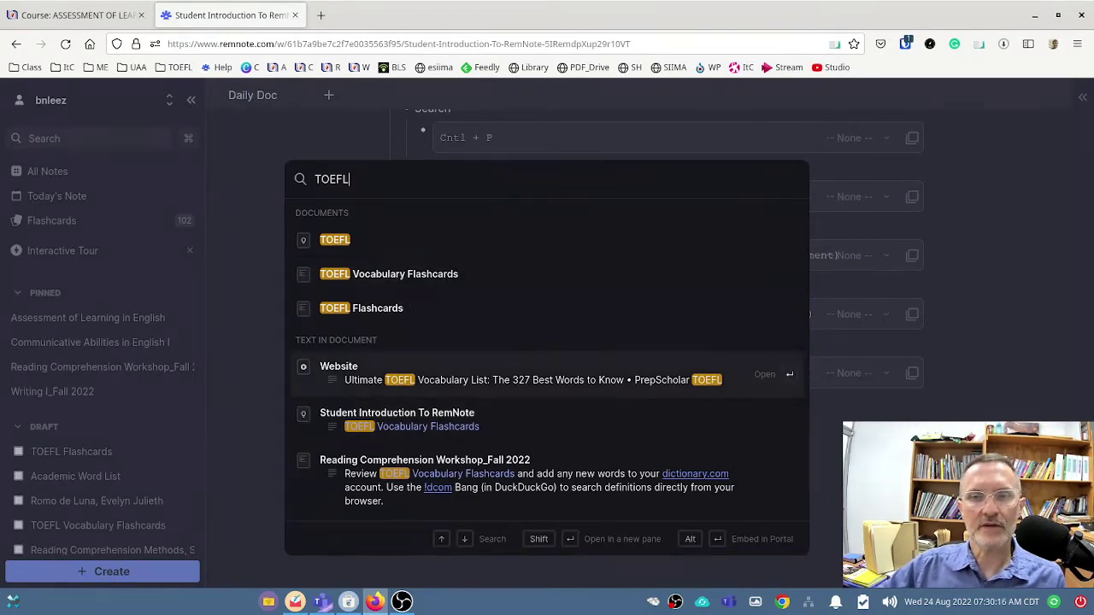
key(Escape)
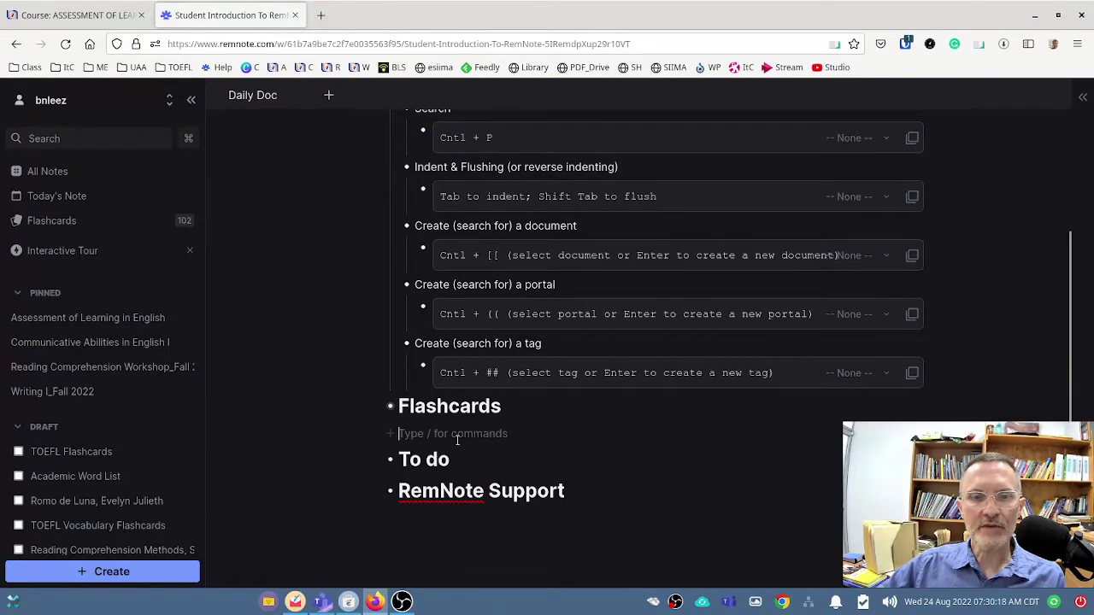
- Indent the blank bullet so that it sits under the Flashcards heading
scroll(513, 307, up, 3)
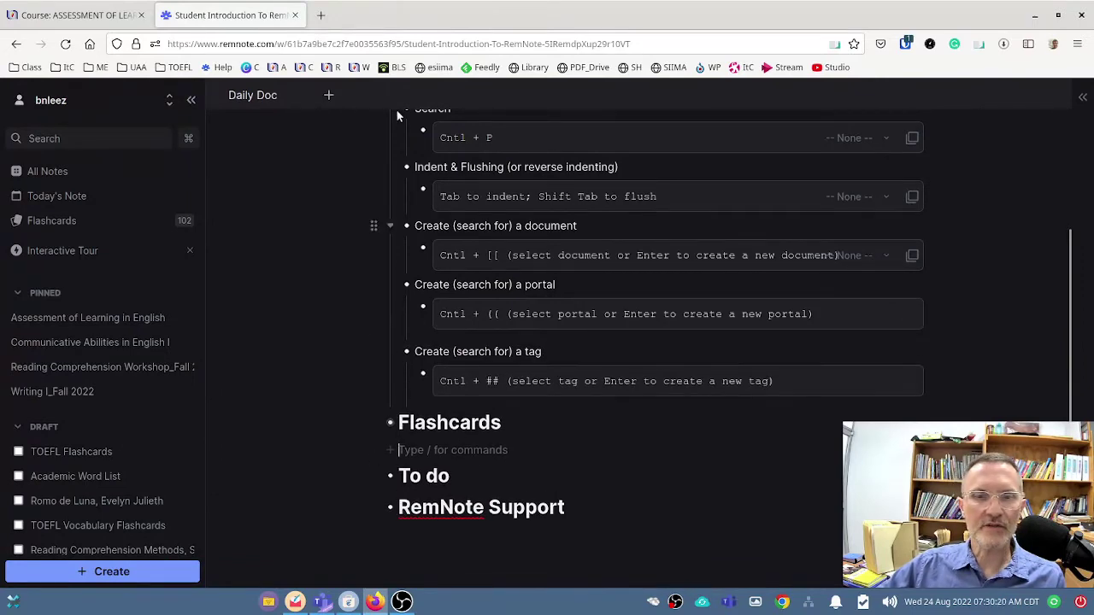
scroll(525, 309, down, 4)
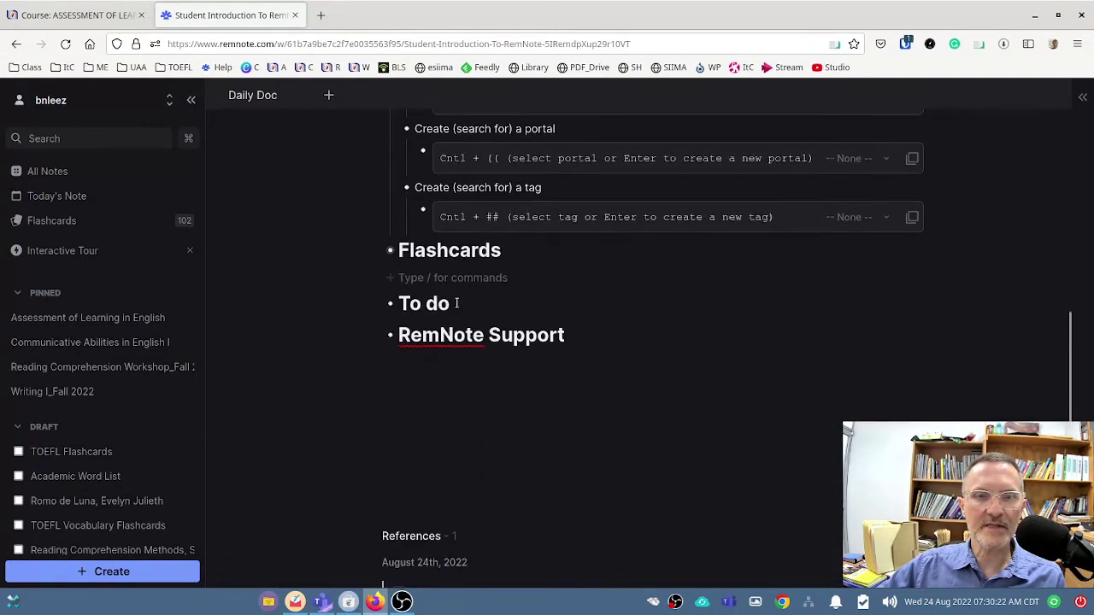
scroll(439, 362, up, 1)
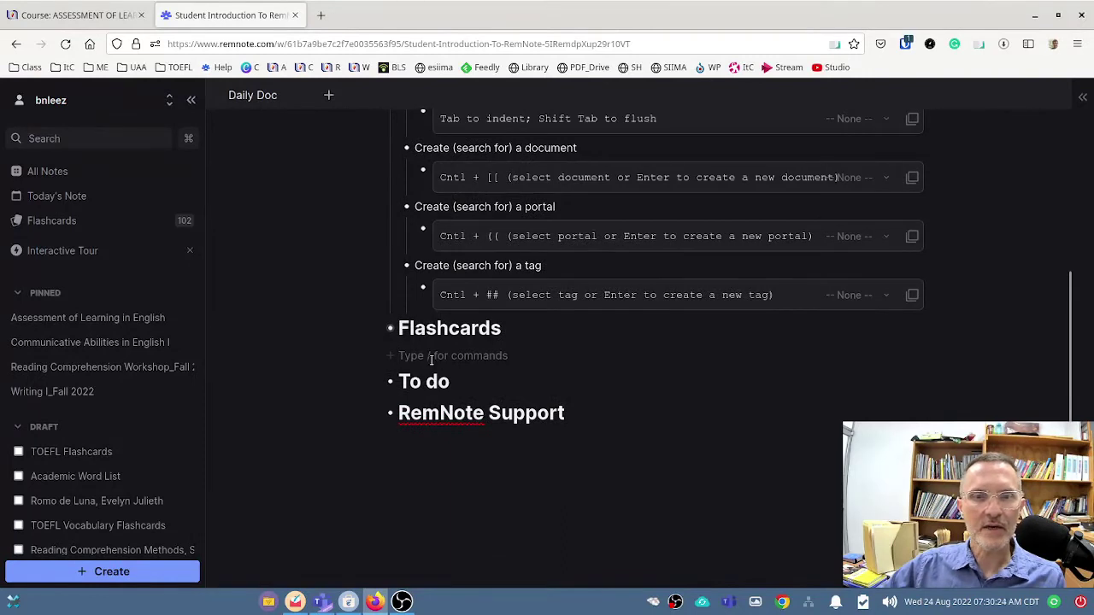
key(Tab)
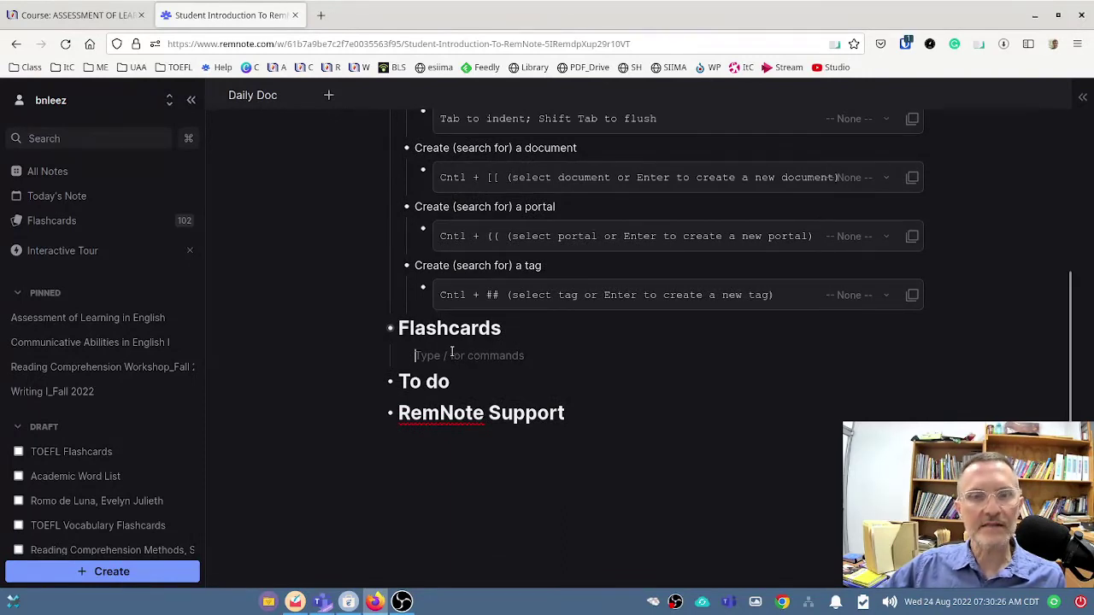
- Collapse and re-expand the Flashcards section several times, leaving it expanded
click(375, 330)
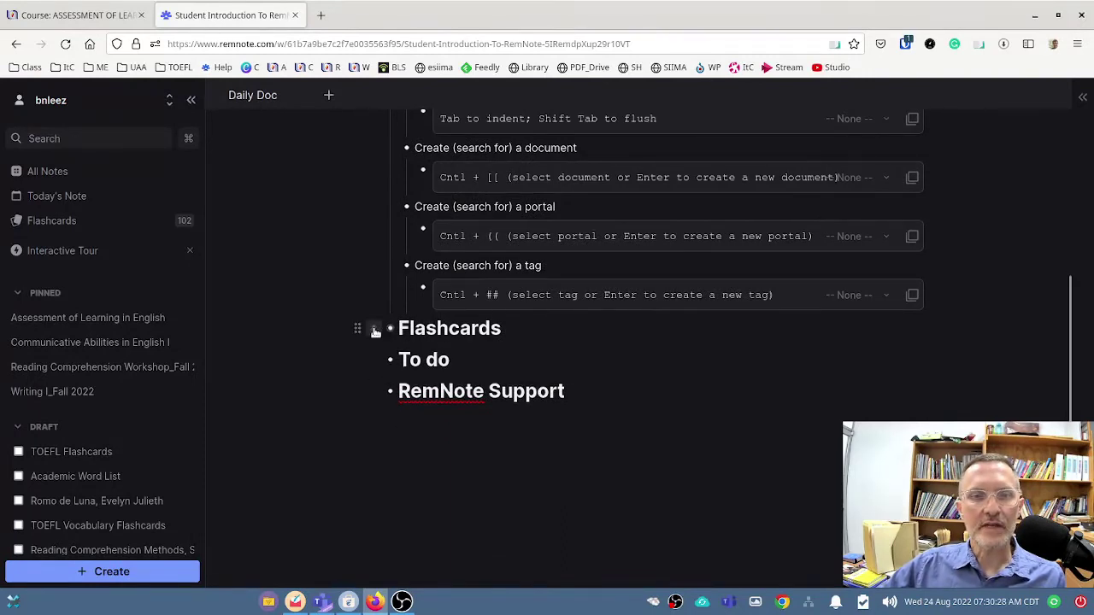
click(375, 330)
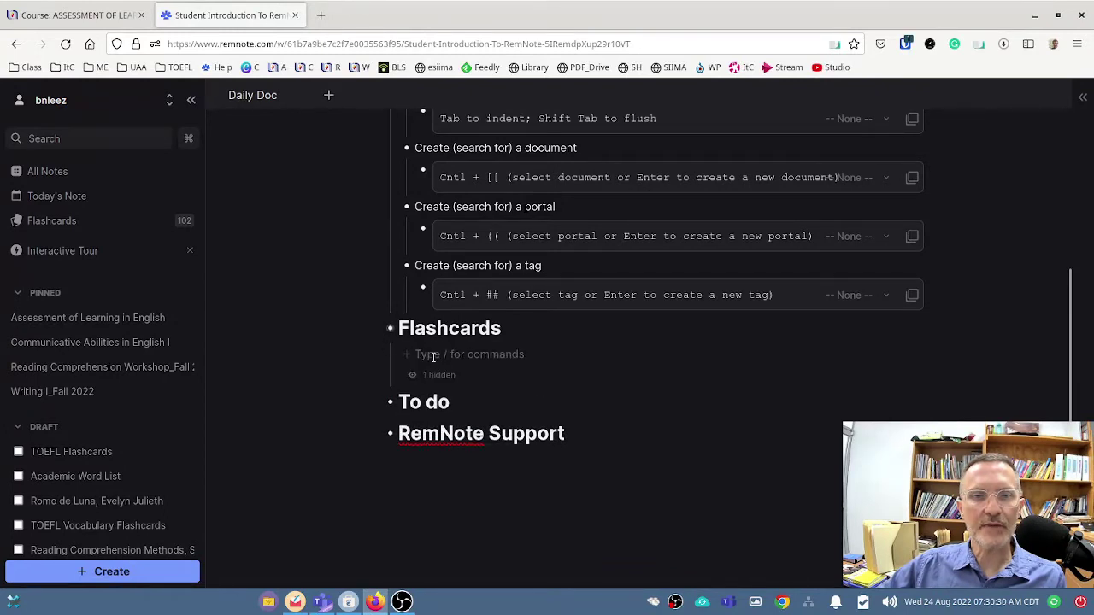
click(375, 330)
click(375, 330)
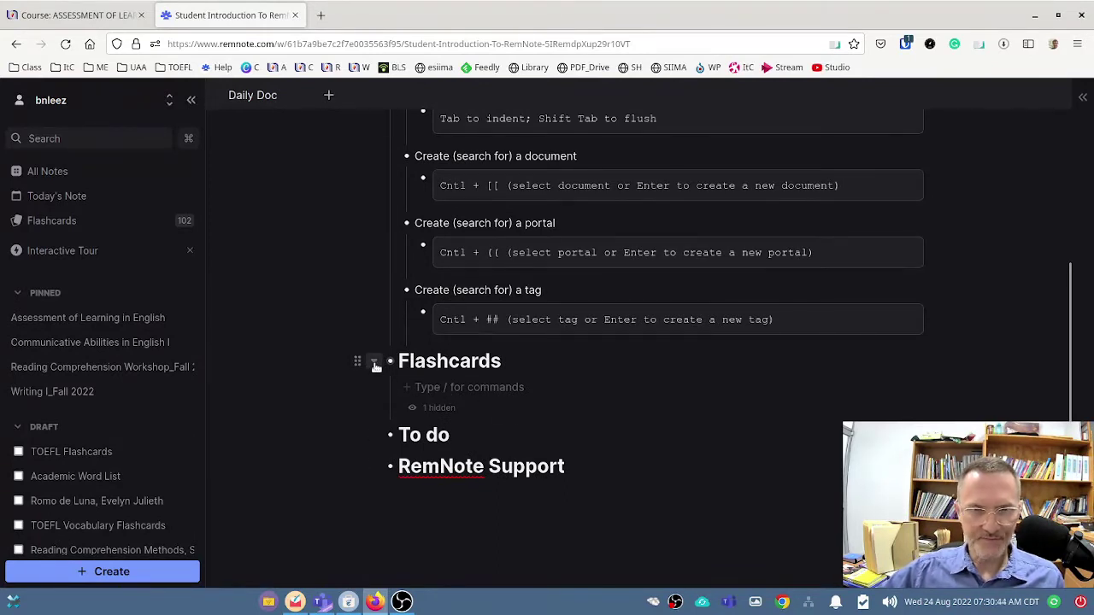
click(374, 361)
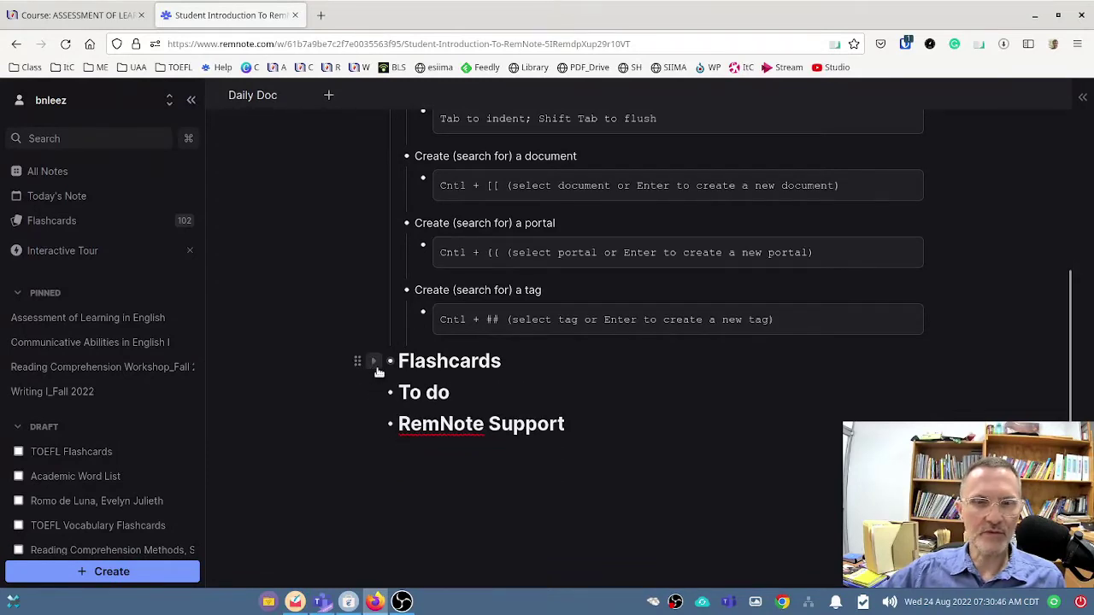
click(373, 360)
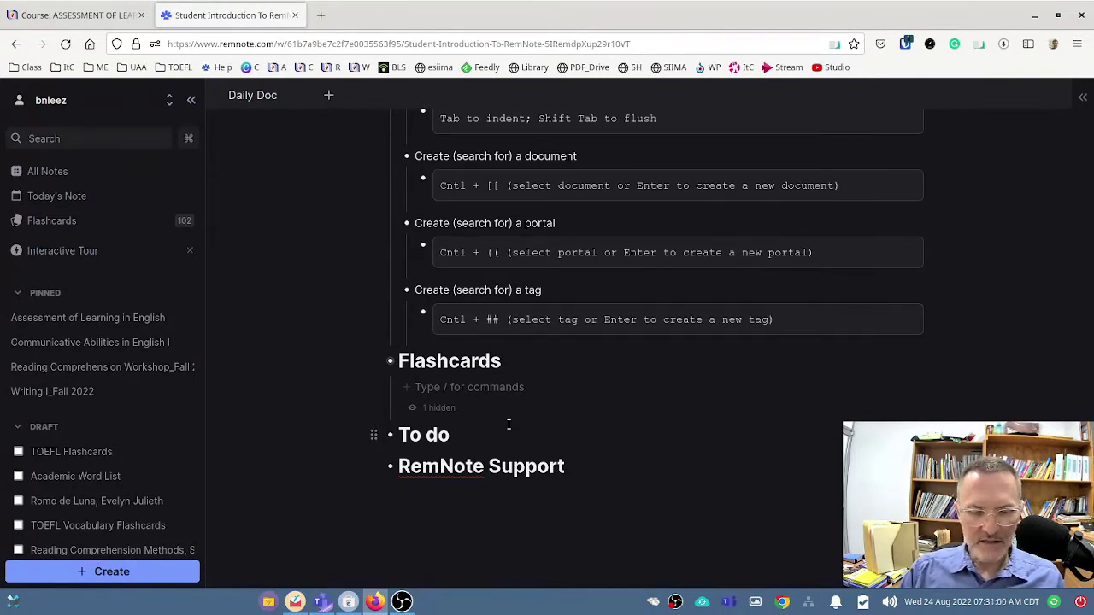
- Search the notes for "TOEFL flashcard" and move through the matching documents and text
key(ctrl+k)
text(TOE)
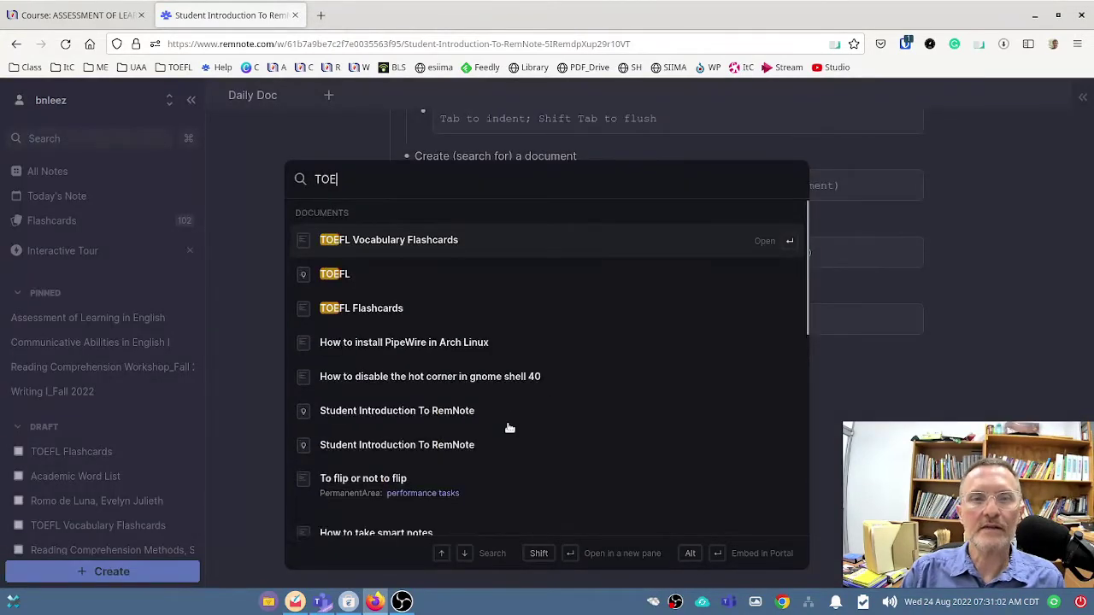
text(FL flashcar)
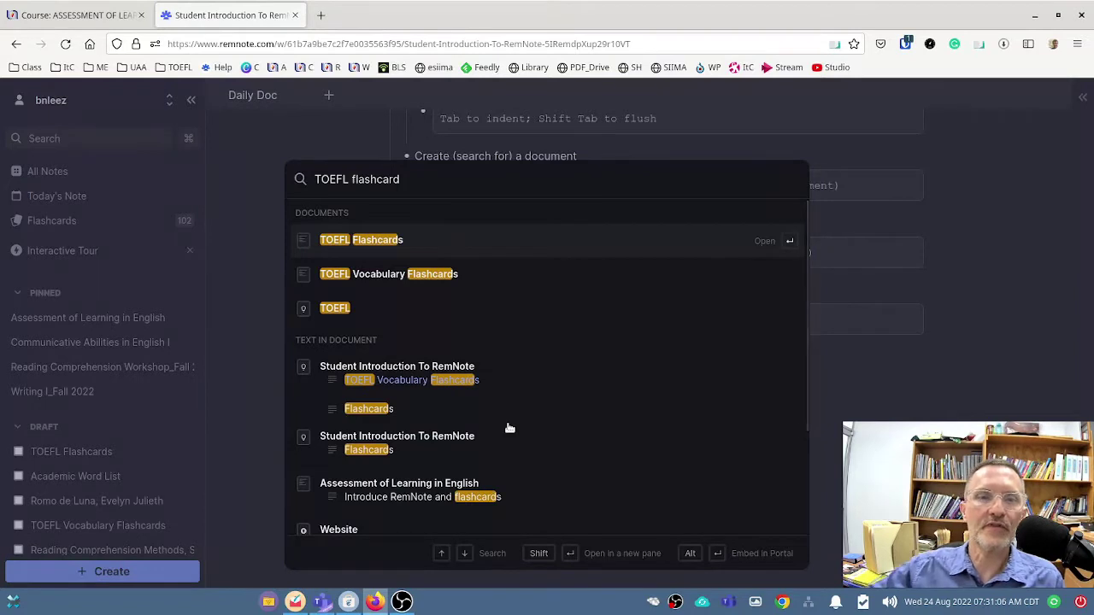
text(d)
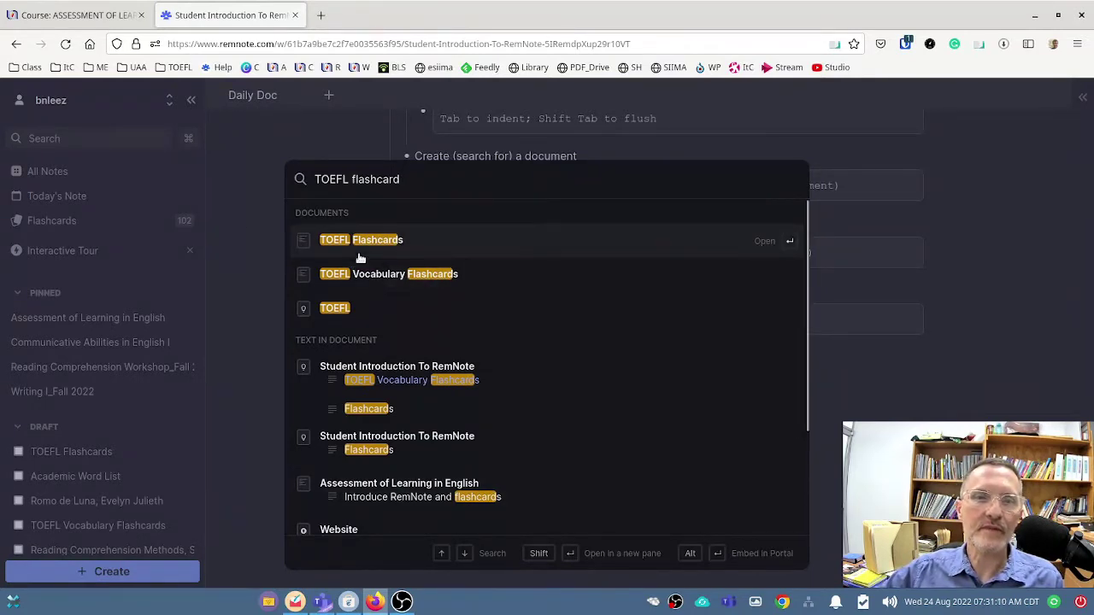
key(Down)
key(Down)
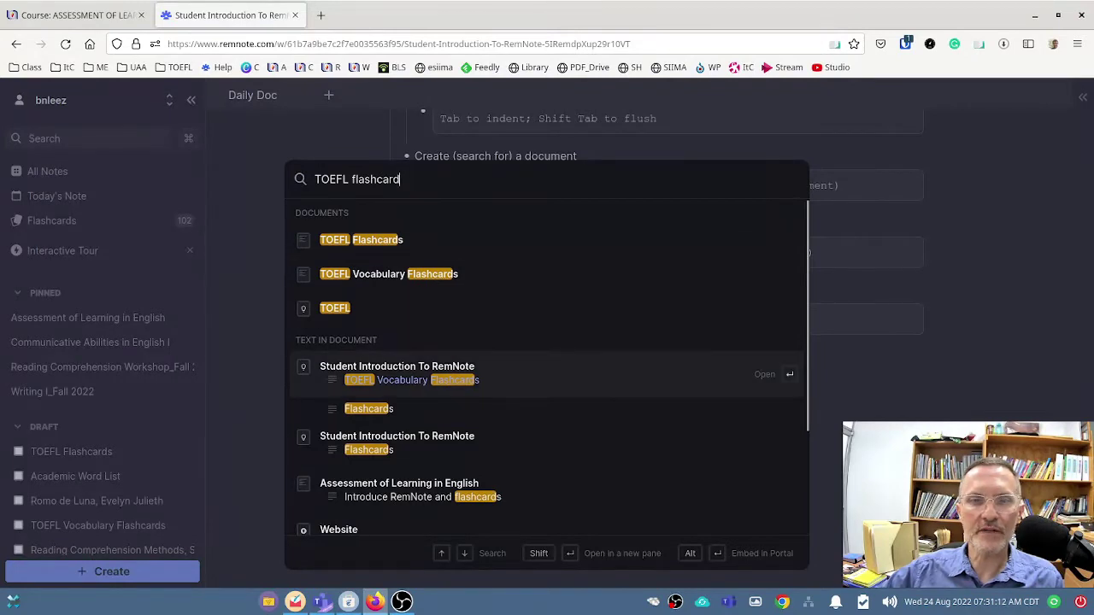
key(Return)
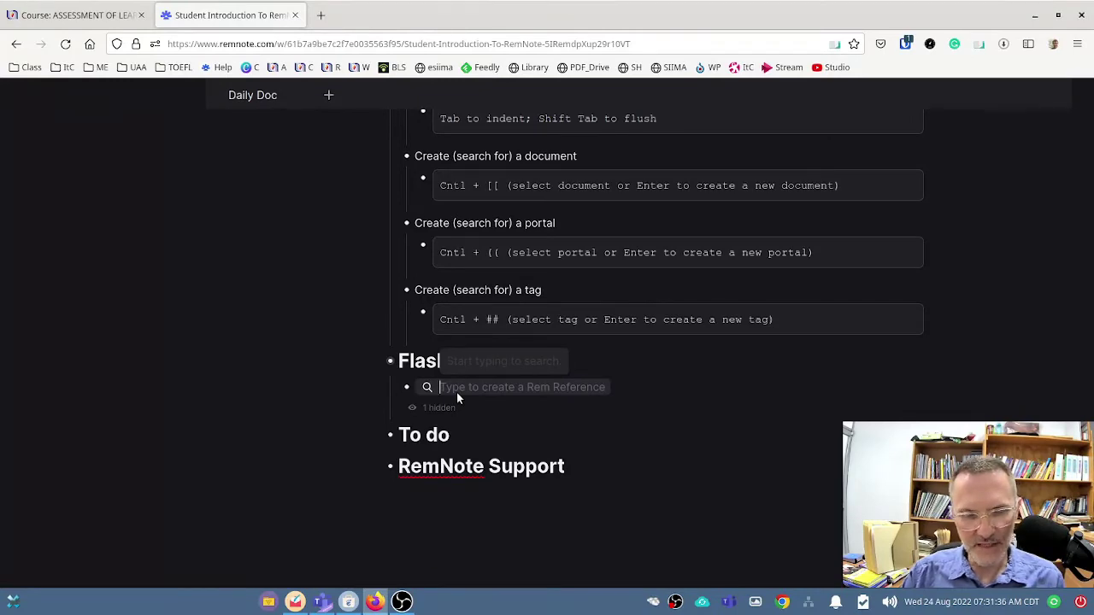
- Find "TOEFL flashcards" for the new Rem Reference under Flashcards and link it to the TOEFL Vocabulary Flashcards document
text(TOEFL)
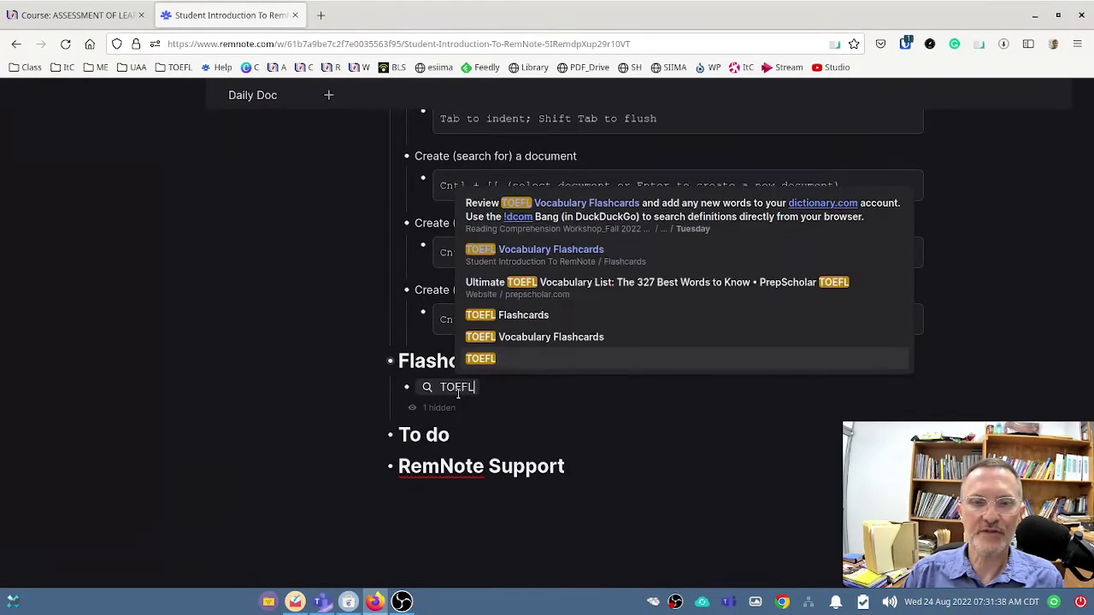
text( flas)
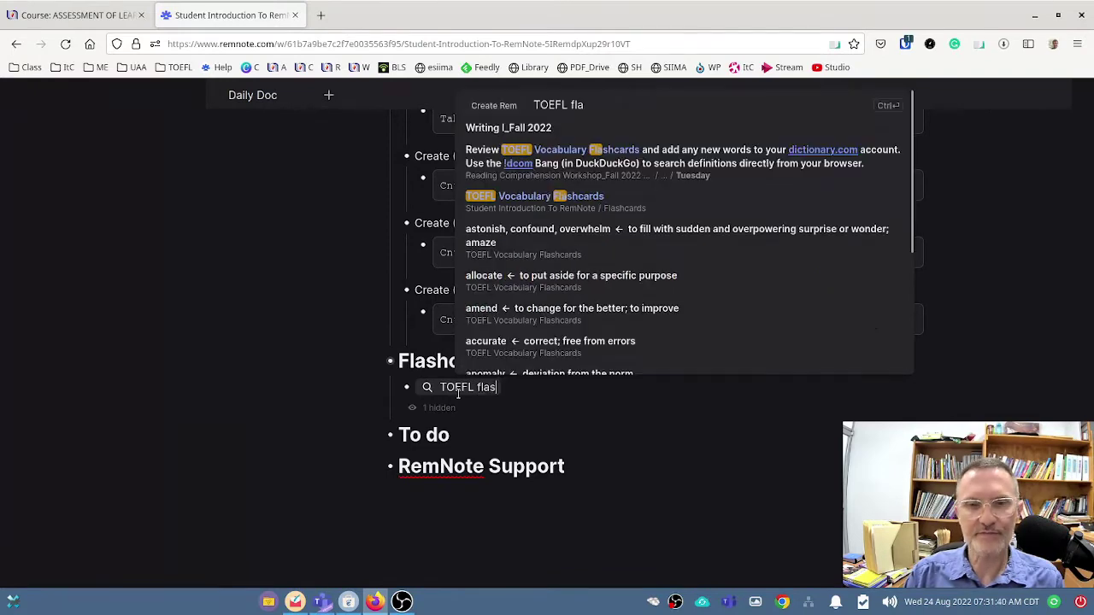
text(hcards)
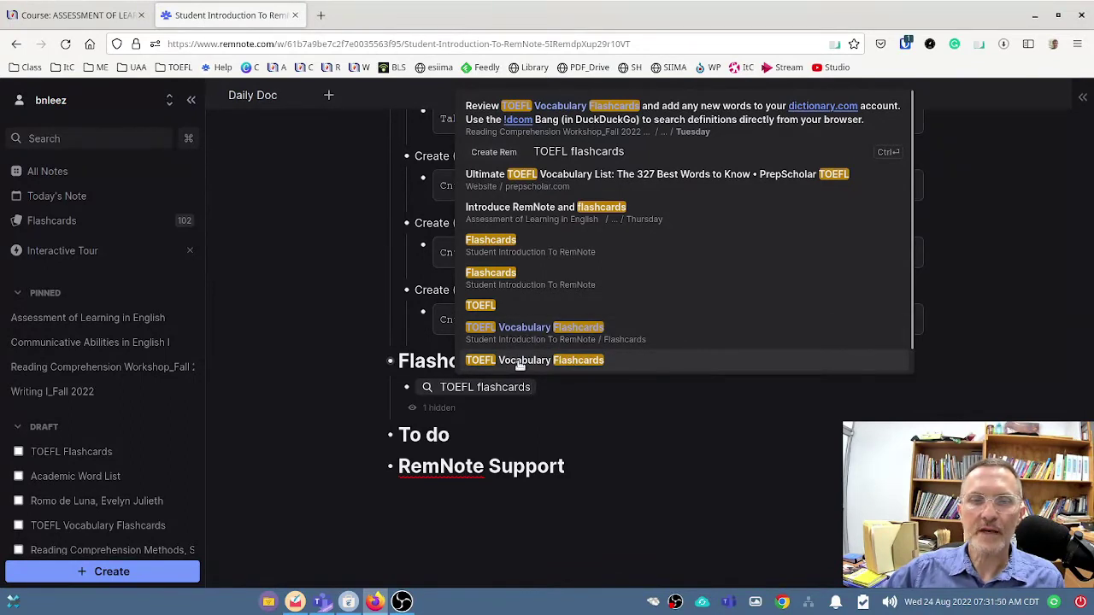
click(519, 364)
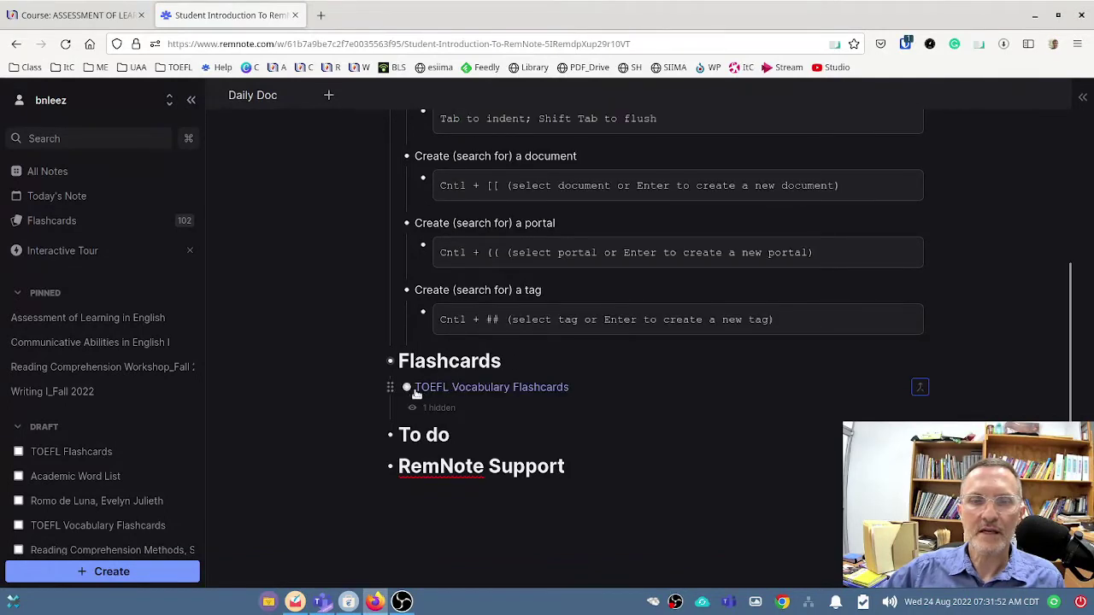
- Open the linked TOEFL Vocabulary Flashcards document and view the start of its vocabulary list
click(462, 389)
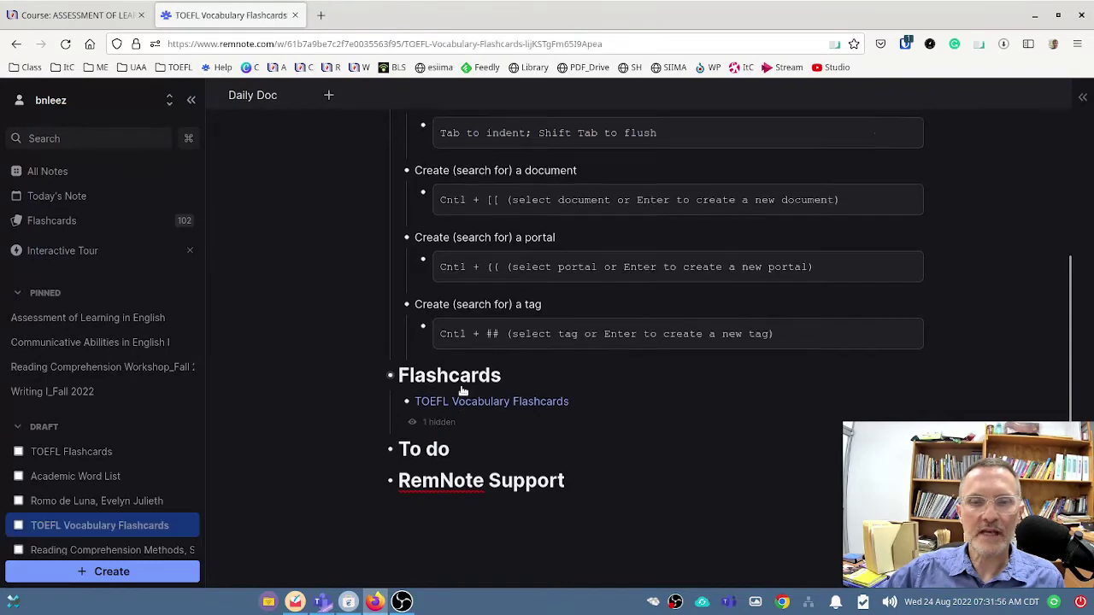
scroll(464, 379, down, 1)
scroll(513, 381, up, 10)
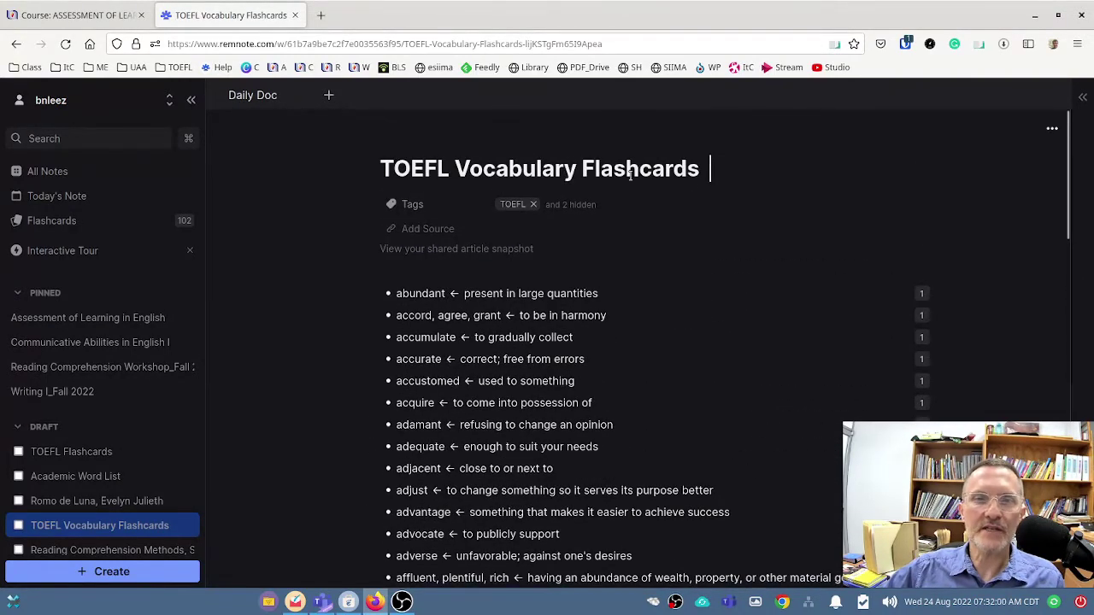
scroll(500, 373, down, 1)
scroll(501, 374, up, 1)
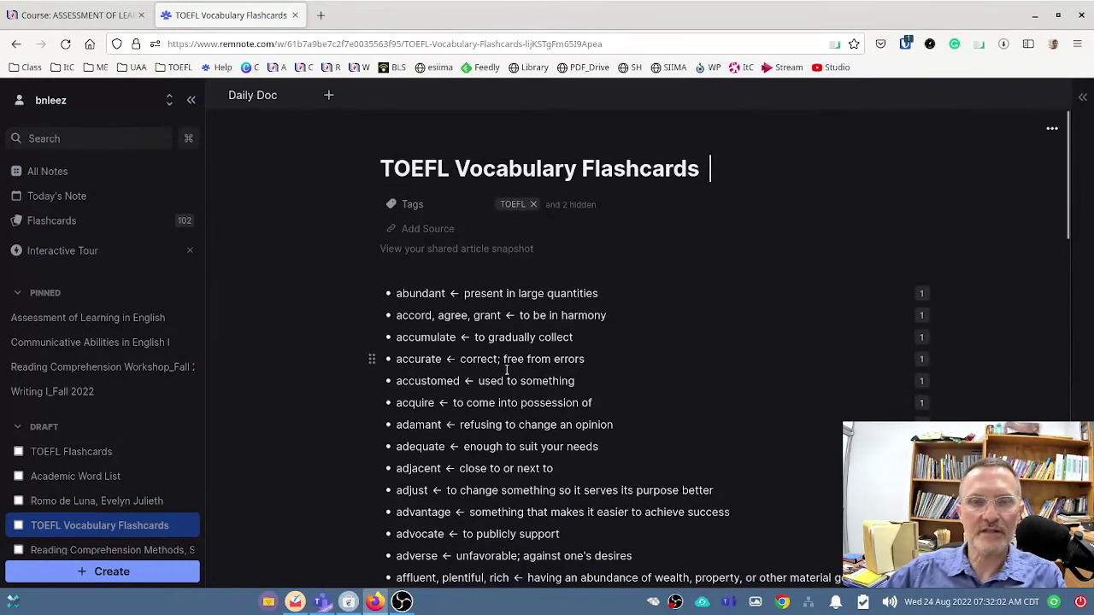
- Return to the student introduction document and try a Rem Reference named "asdfasdf" in a new bullet under TOEFL Vocabulary Flashcards
click(16, 44)
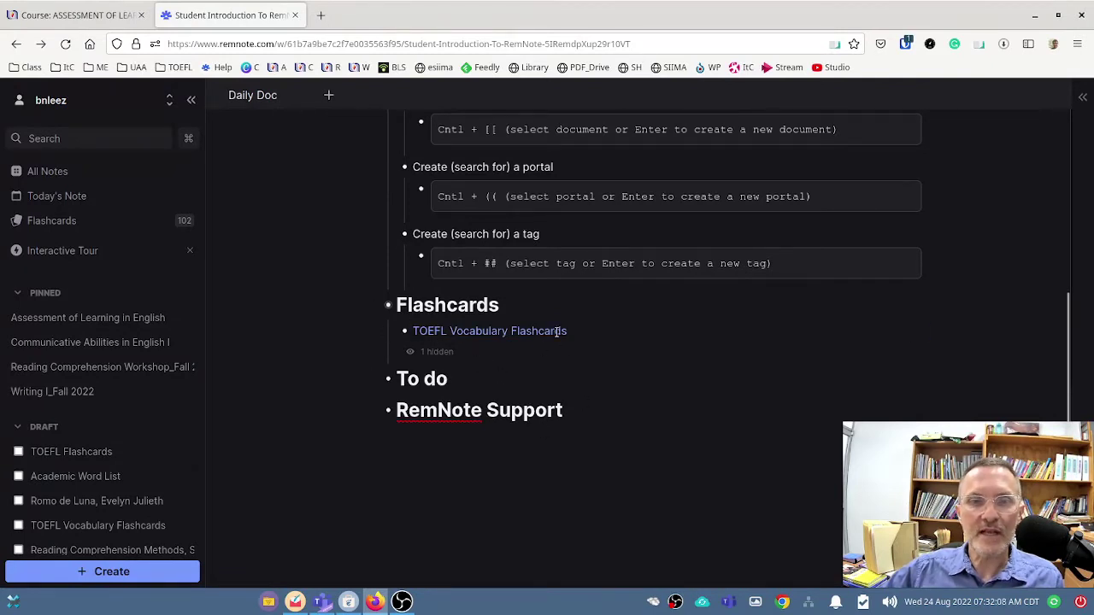
click(598, 333)
key(Return)
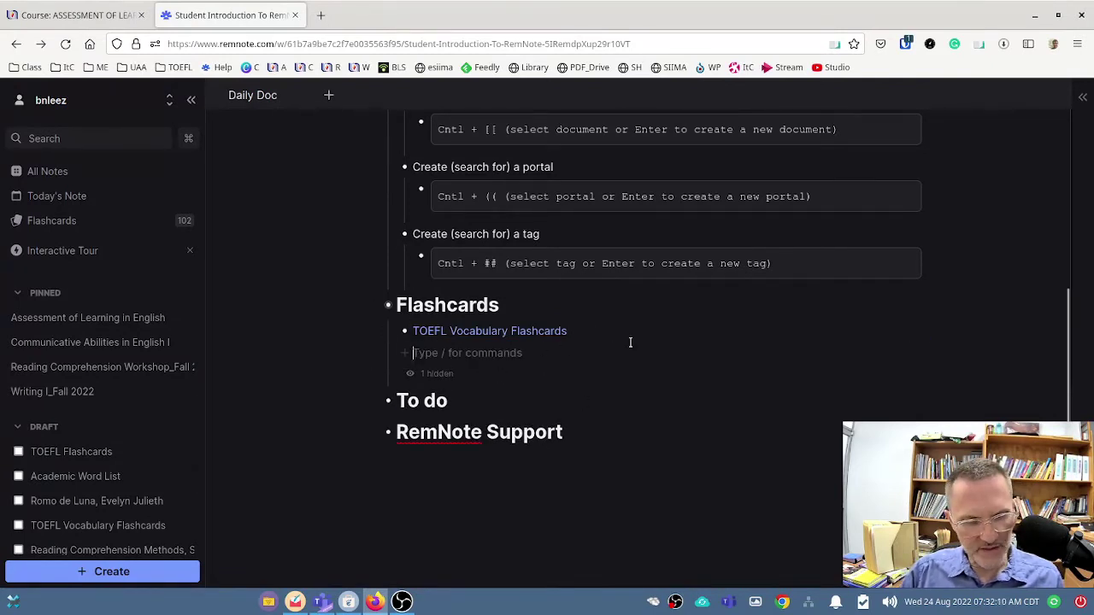
key(ctrl+bracketleft)
key(ctrl+bracketleft)
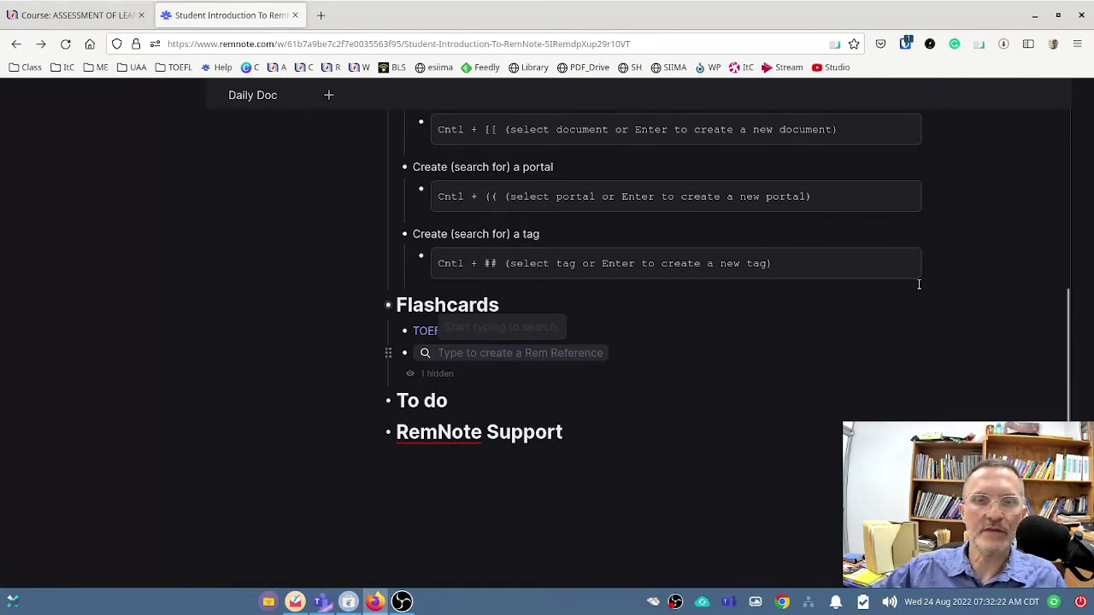
key(ctrl+backslash)
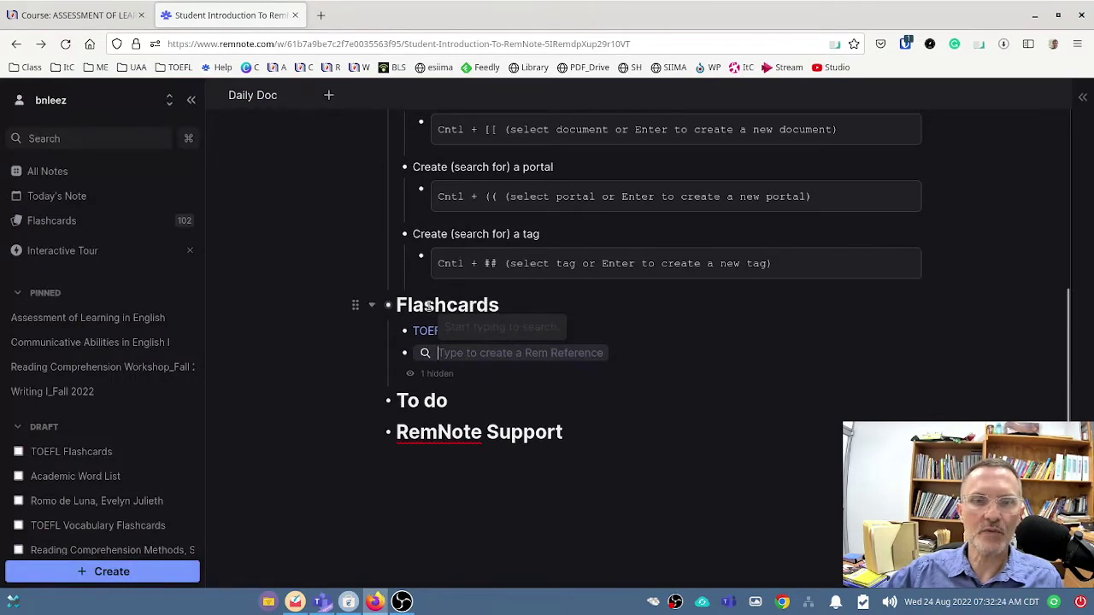
text(asdfasdf)
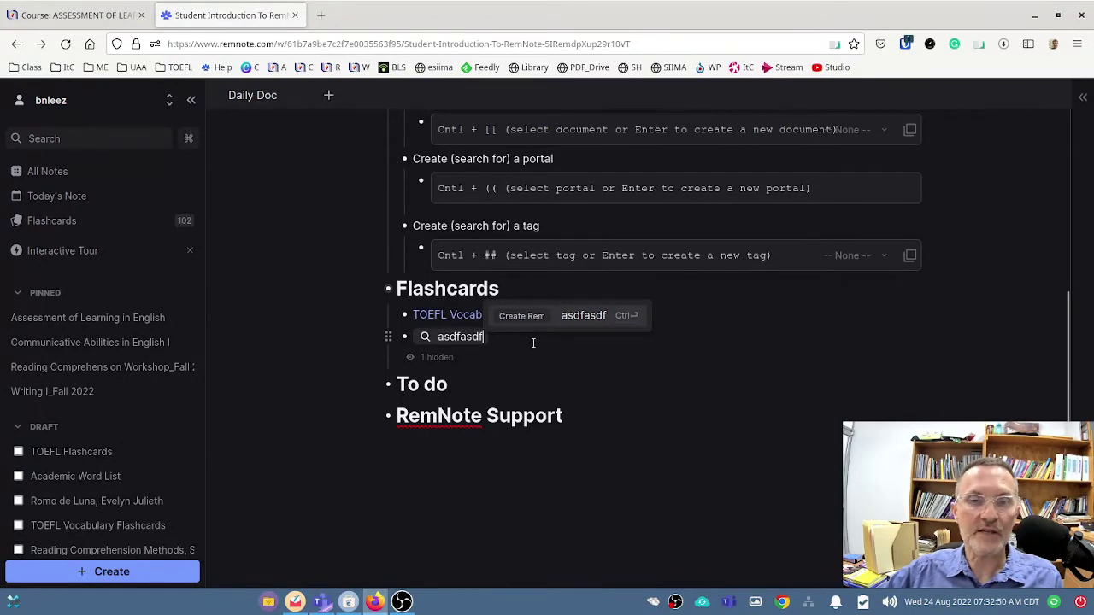
key(Escape)
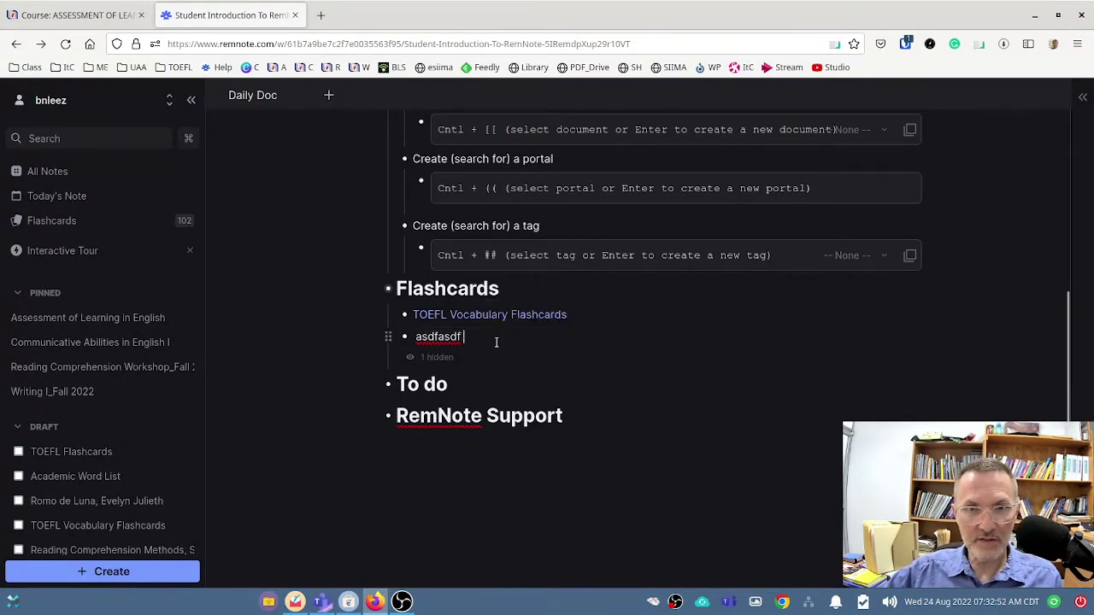
- Erase the "asdfasdf" placeholder text down to its first letter in the new bullet under Flashcards
key(BackSpace)
key(BackSpace)
key(BackSpace)
key(BackSpace)
key(BackSpace)
key(BackSpace)
key(BackSpace)
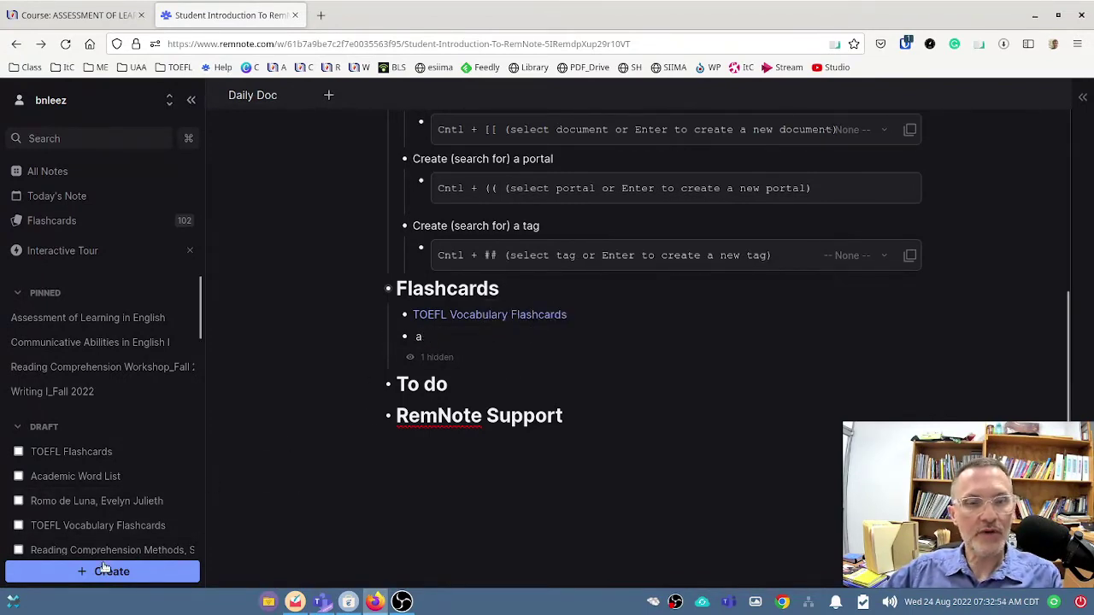
- View the options for creating a blank document, today's document or a folder, and return to the unfinished Flashcards bullet
click(99, 573)
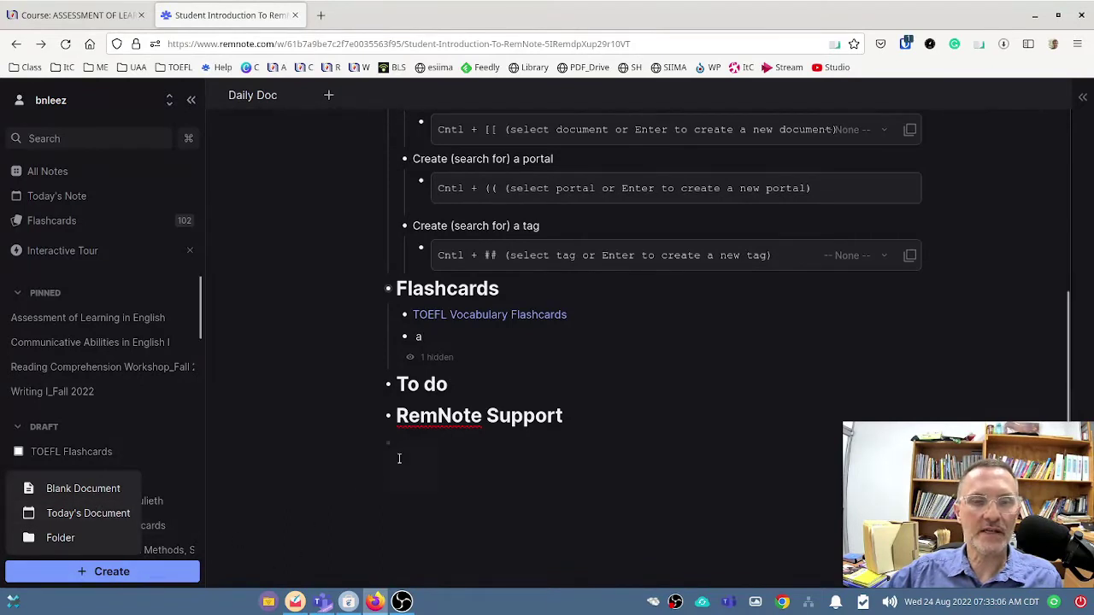
click(446, 337)
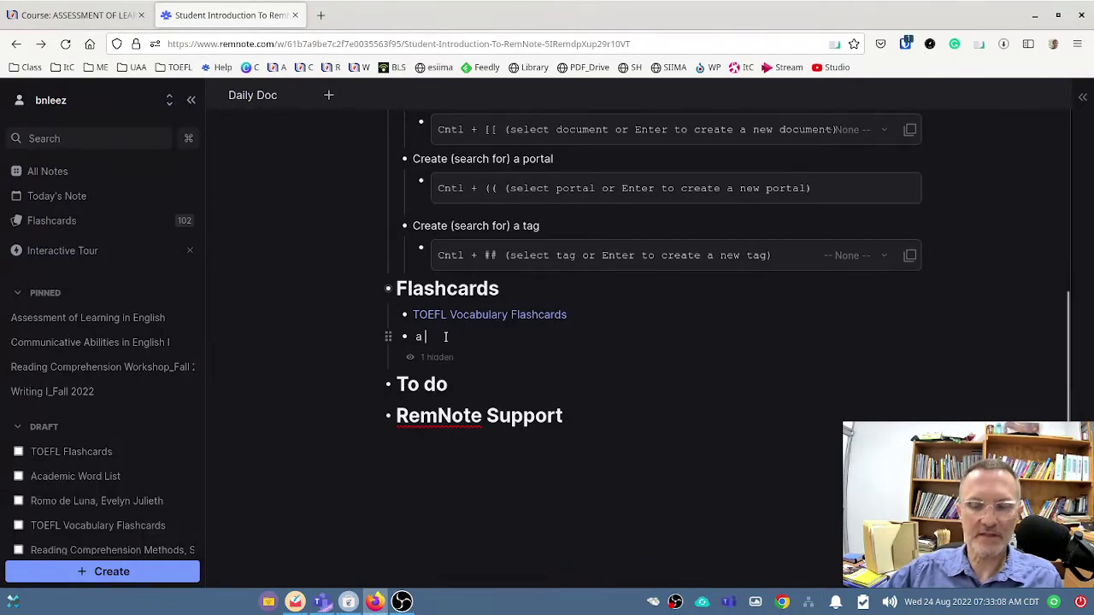
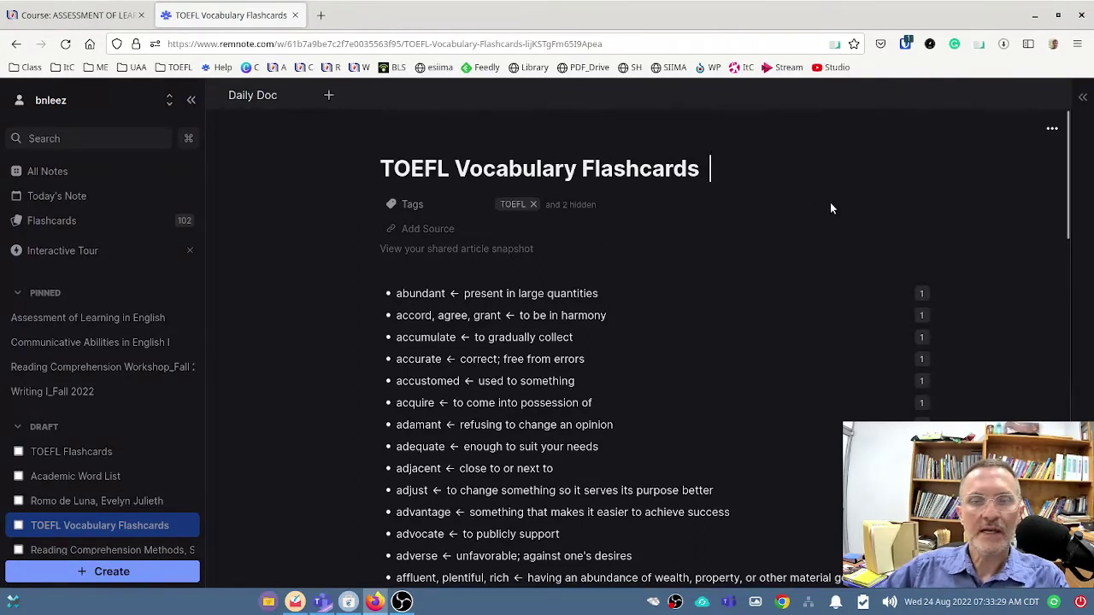
- Go through the TOEFL Vocabulary Flashcards list and place the cursor on a blank line below its last entry
click(1052, 129)
click(610, 262)
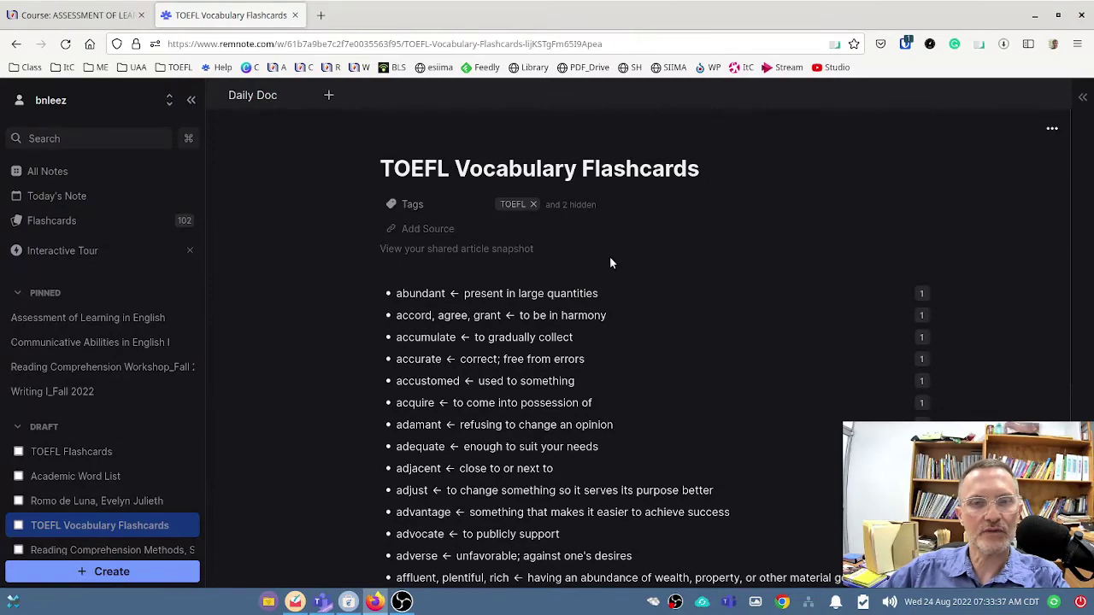
scroll(610, 263, down, 5)
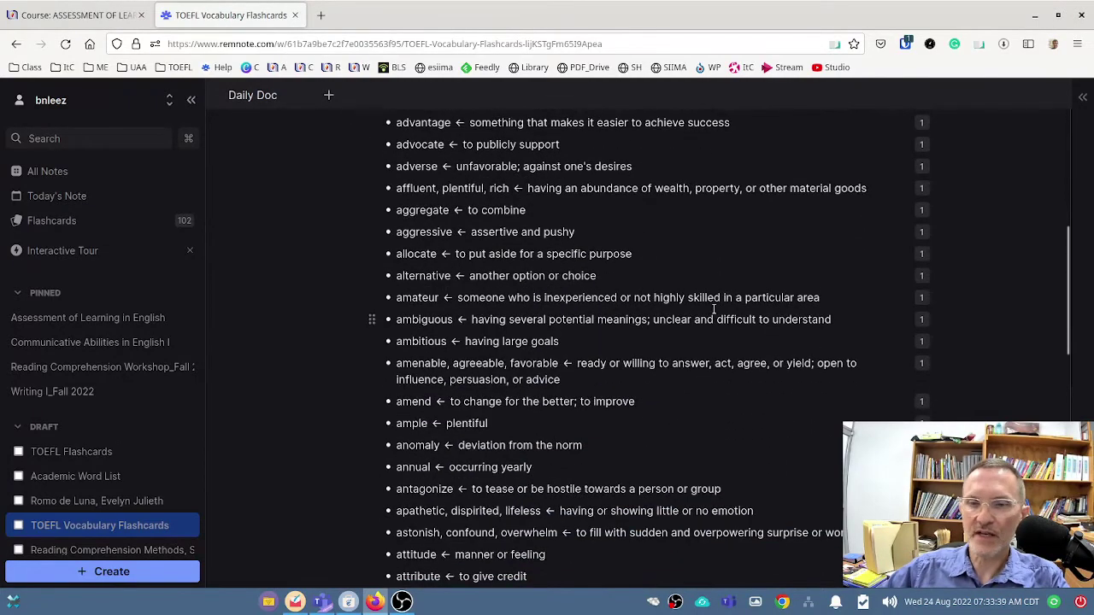
scroll(695, 357, down, 6)
scroll(665, 377, up, 7)
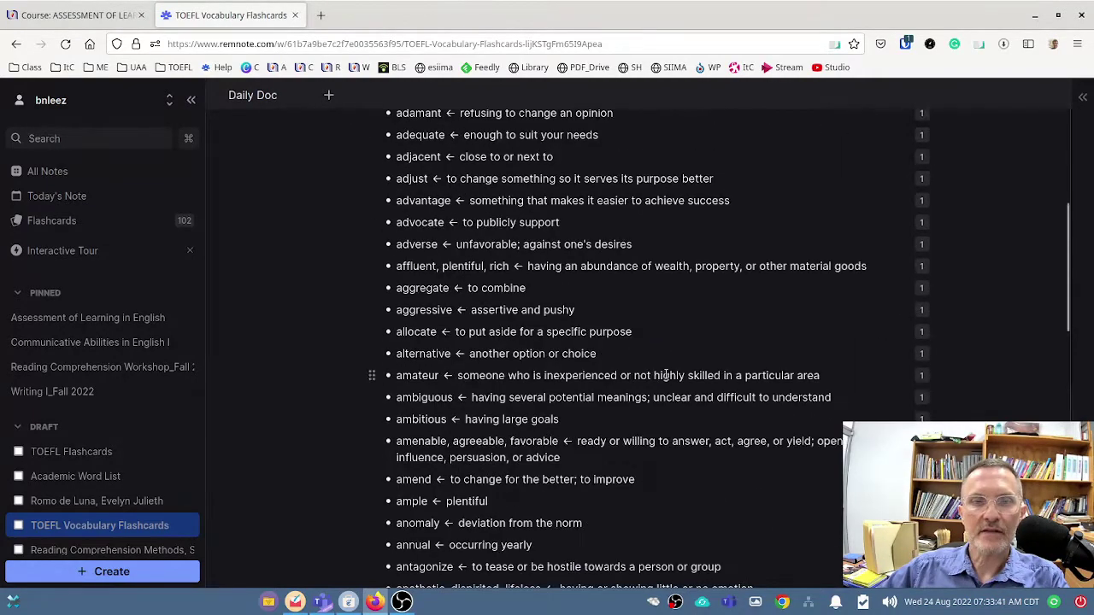
scroll(666, 378, down, 5)
click(472, 348)
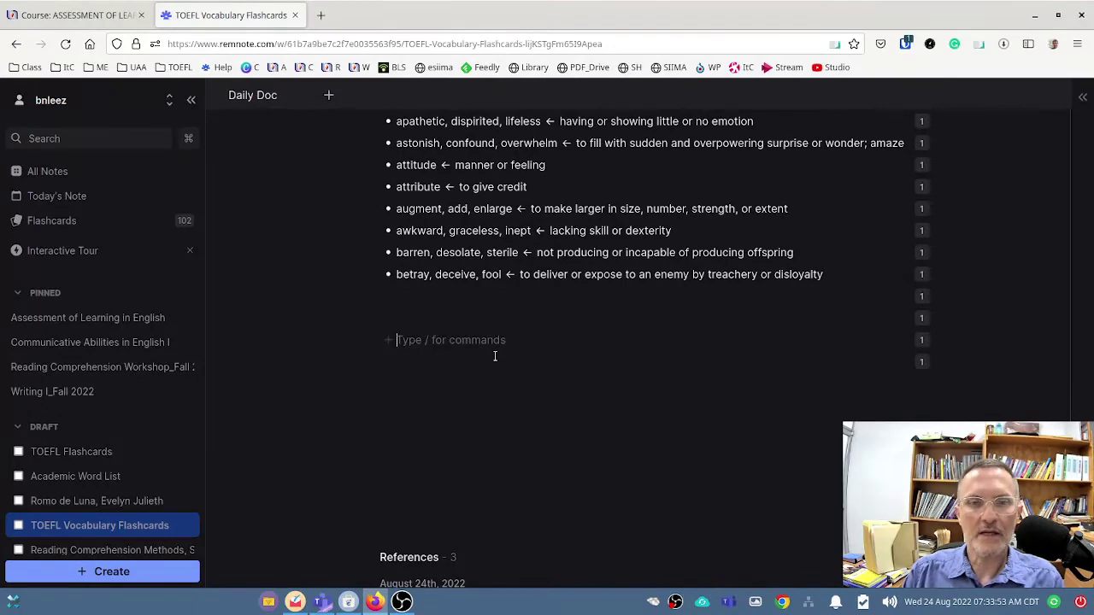
key(ctrl+backslash)
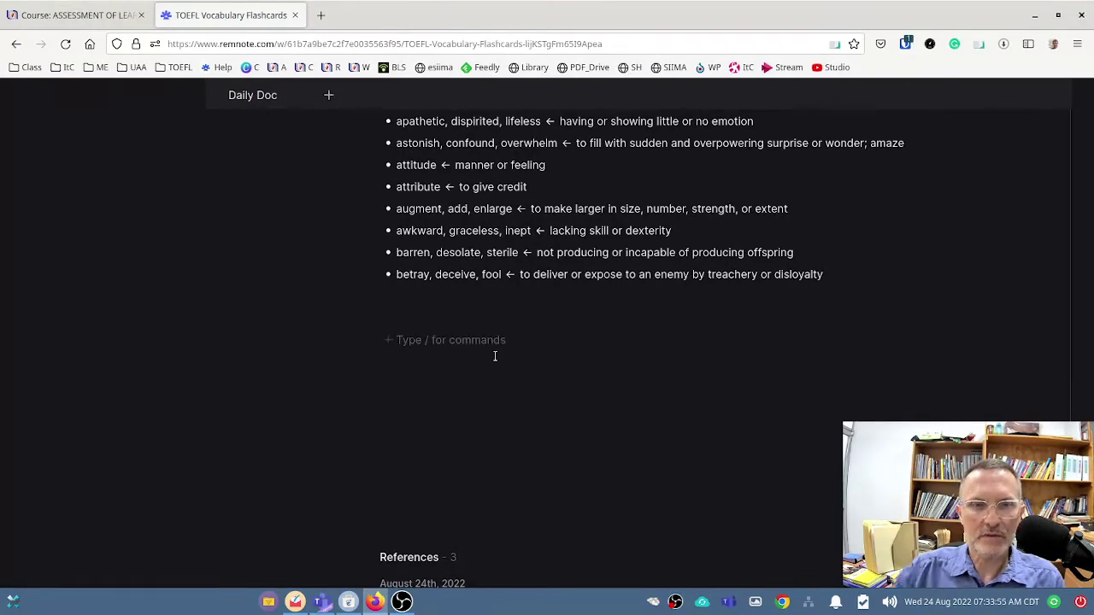
- Open Dictionary.com in a new browser tab with the search shortcut "!dcom" and dismiss the email sign-up prompt
click(320, 14)
text(t)
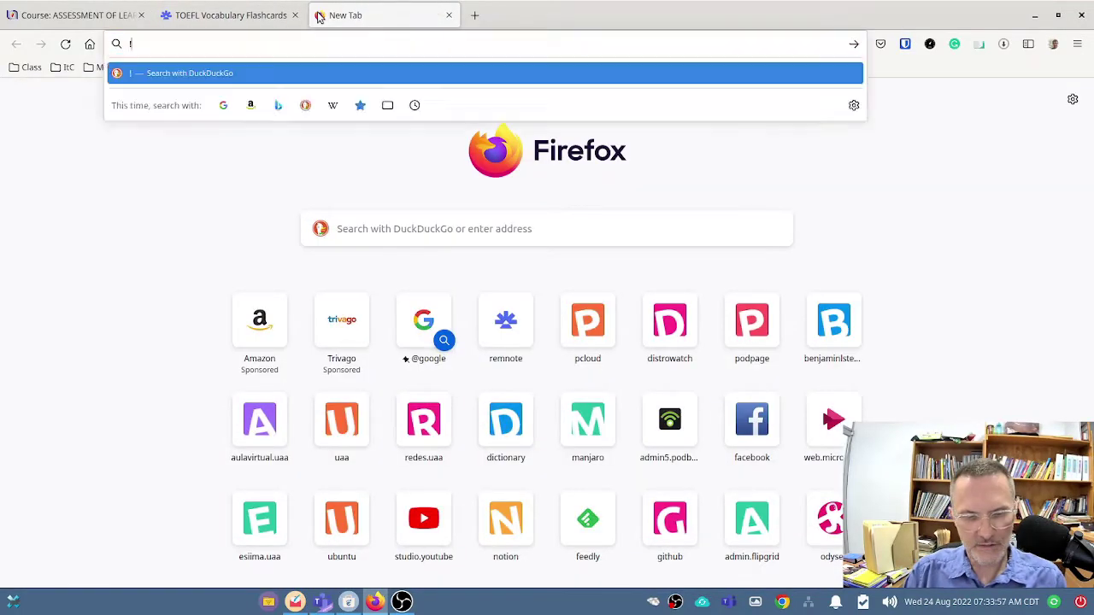
text(dcom)
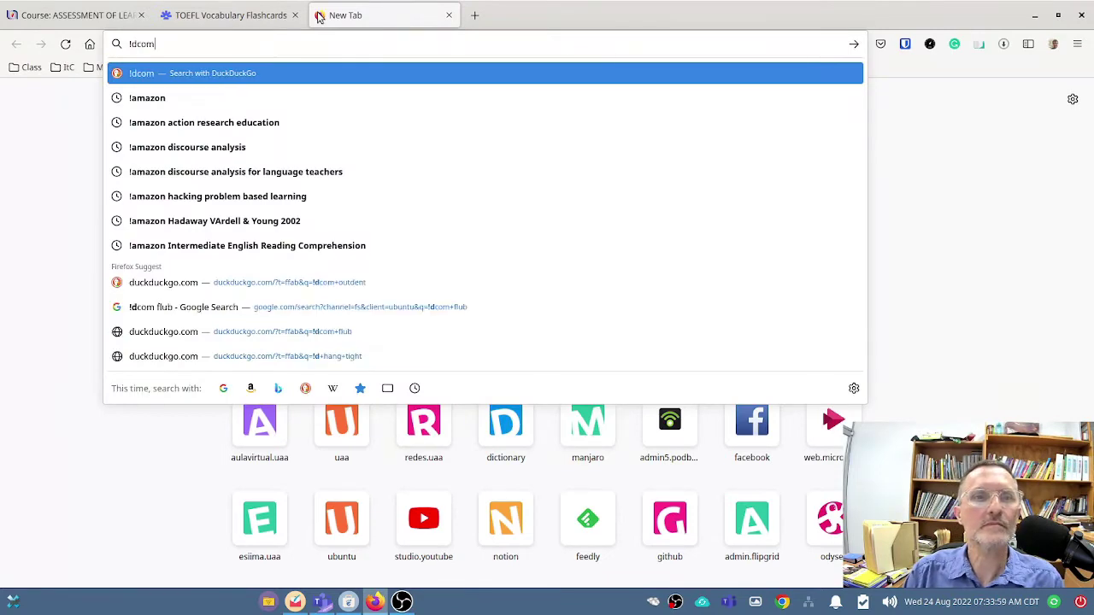
key(Return)
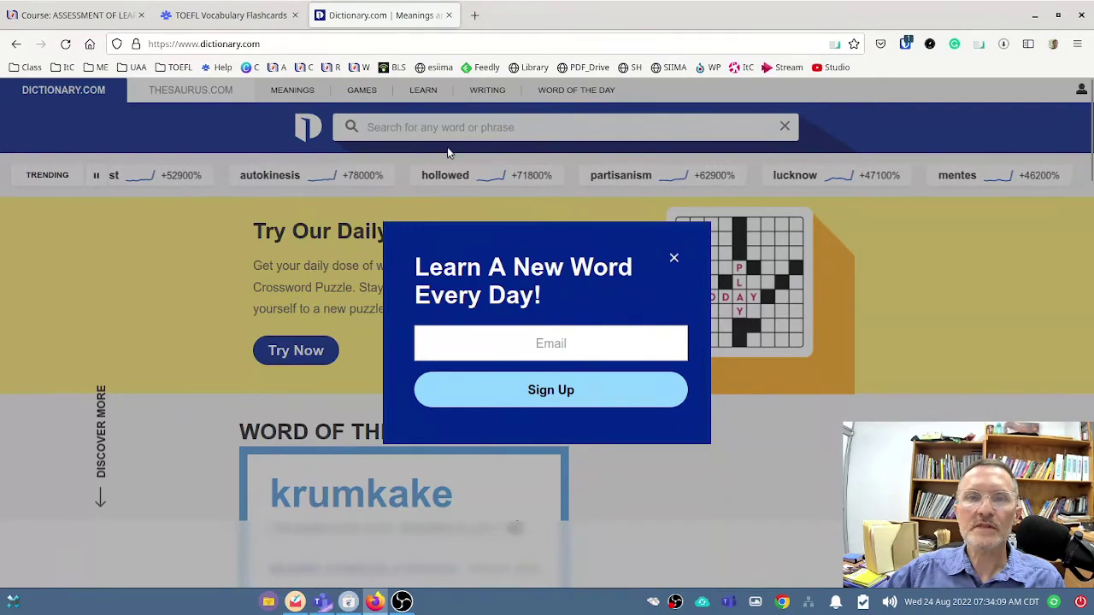
click(673, 260)
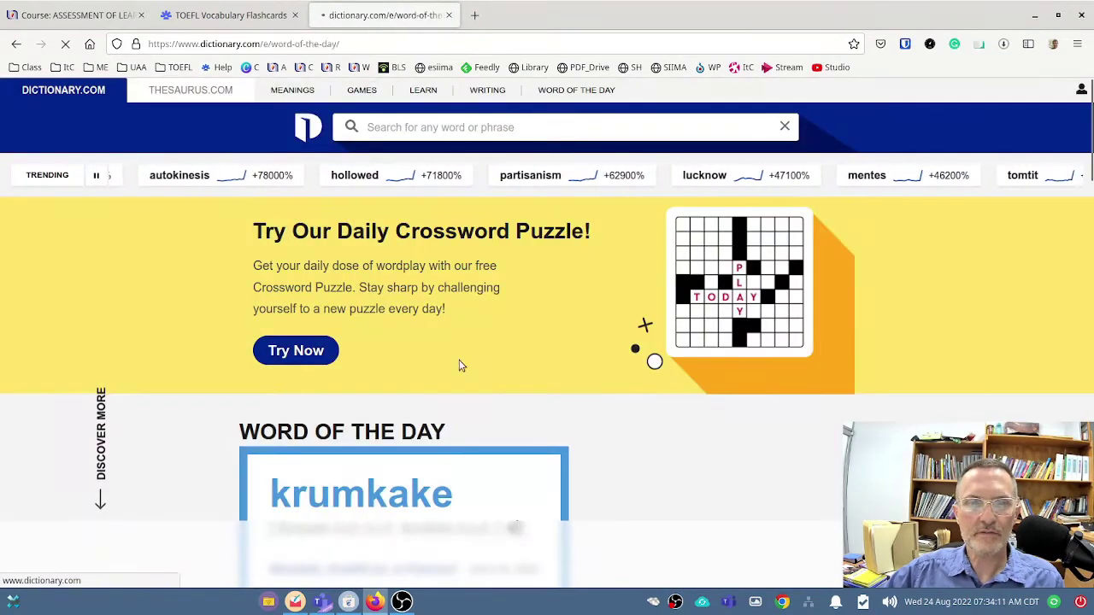
- Copy the word "krumkake" from Dictionary.com's Word of the Day page onto the blank line ending the TOEFL vocabulary list
click(451, 384)
scroll(448, 393, down, 4)
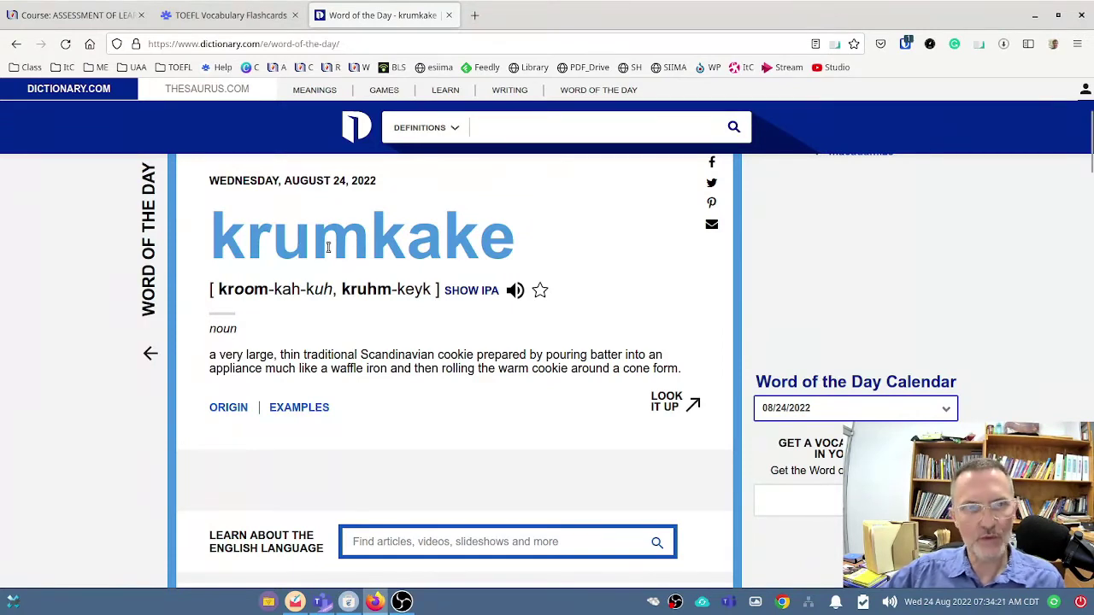
drag(212, 236, 522, 268)
key(ctrl+c)
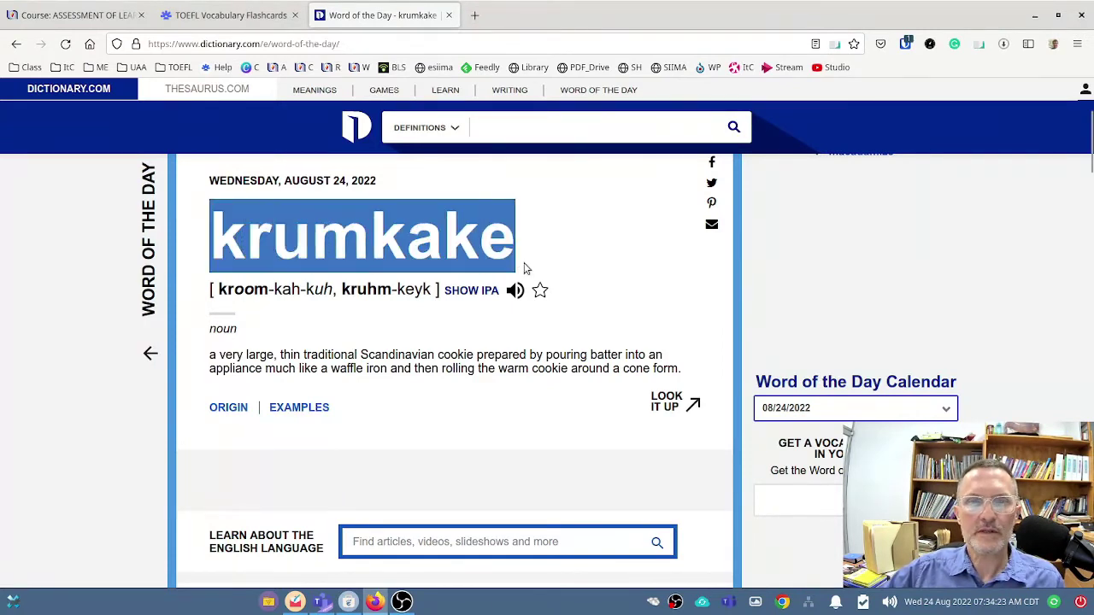
click(212, 28)
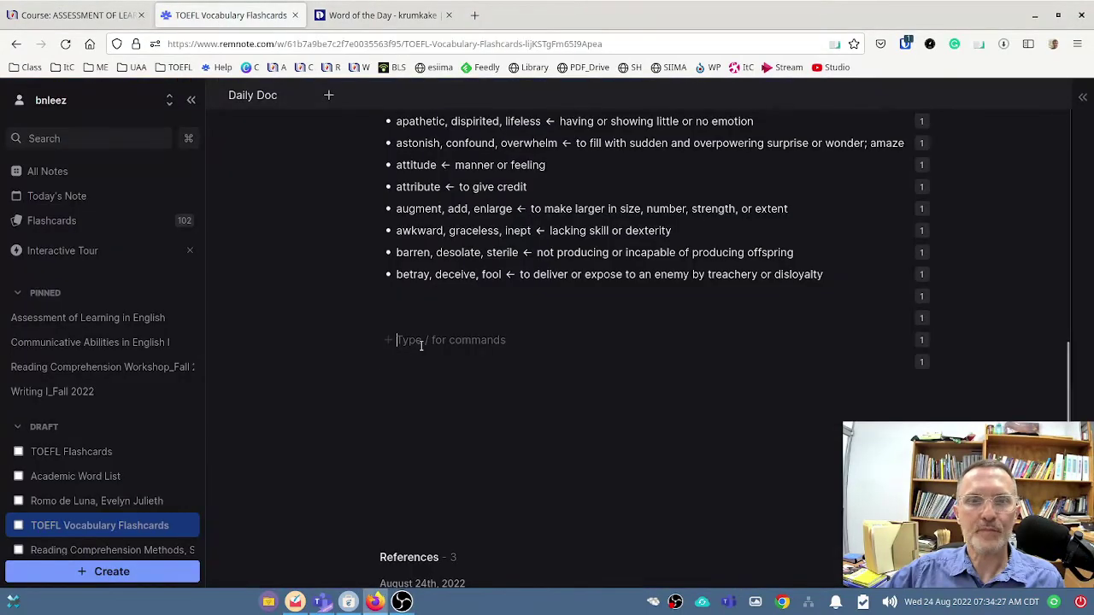
key(ctrl+v)
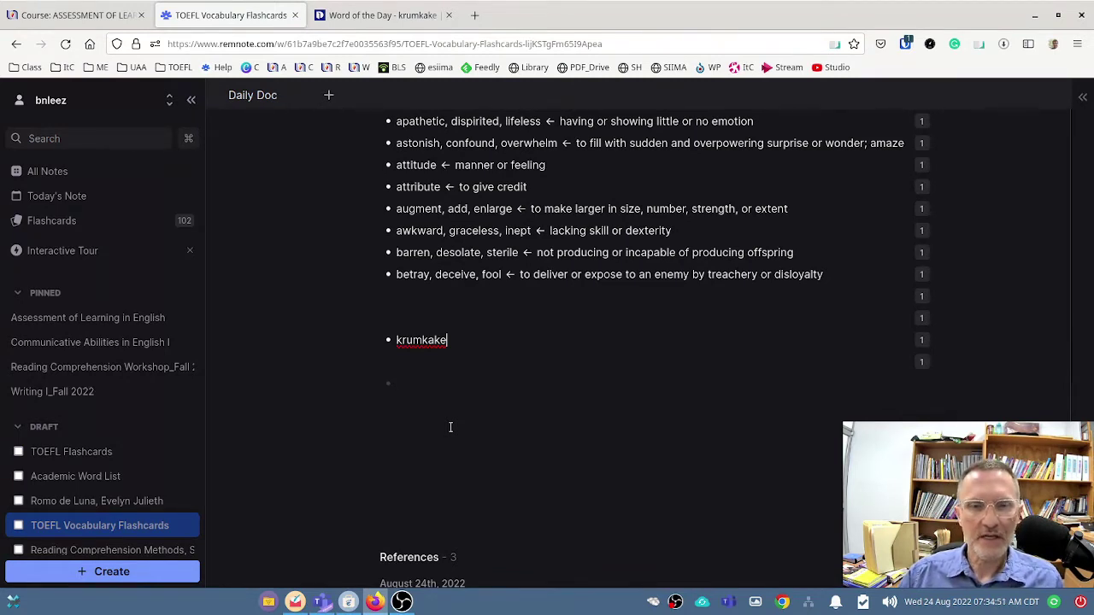
- Make "krumkake" the front of a two-way flashcard with the "<>" marker, also trying the backward direction
text(<>)
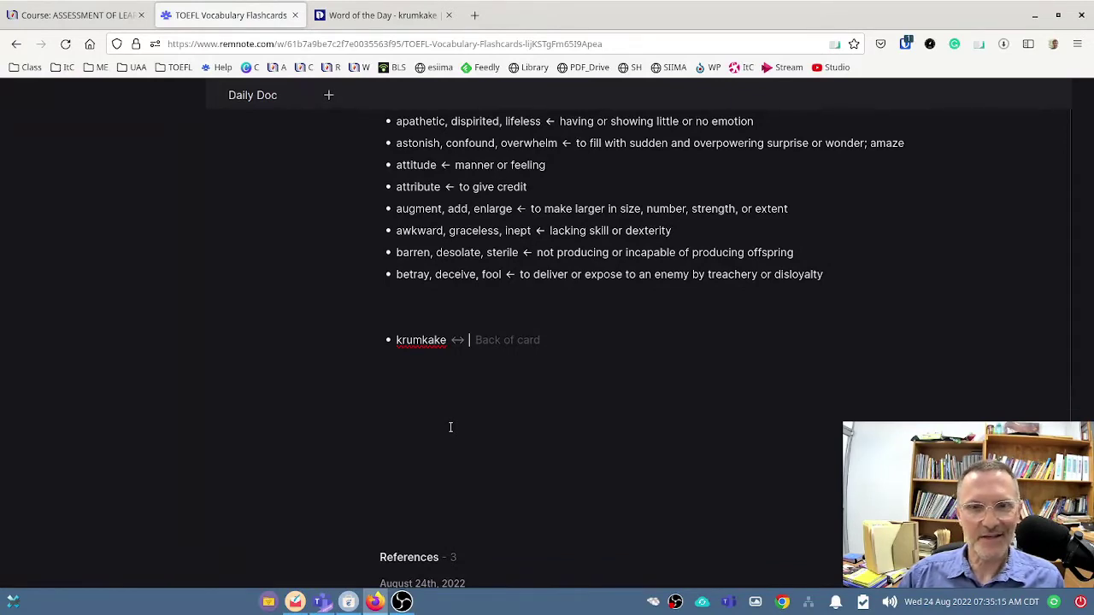
key(BackSpace)
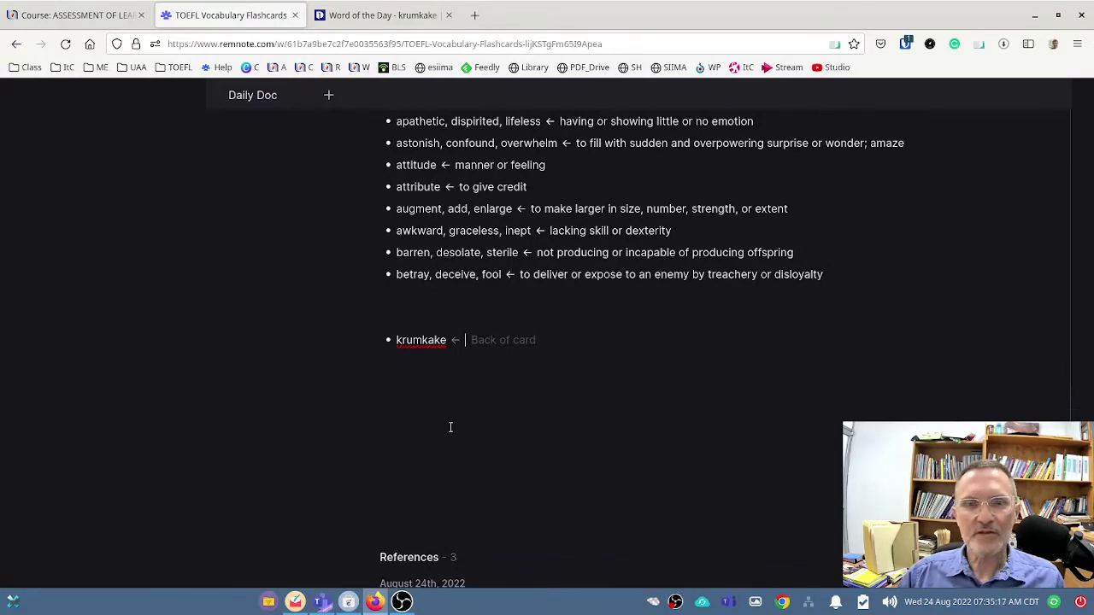
key(BackSpace)
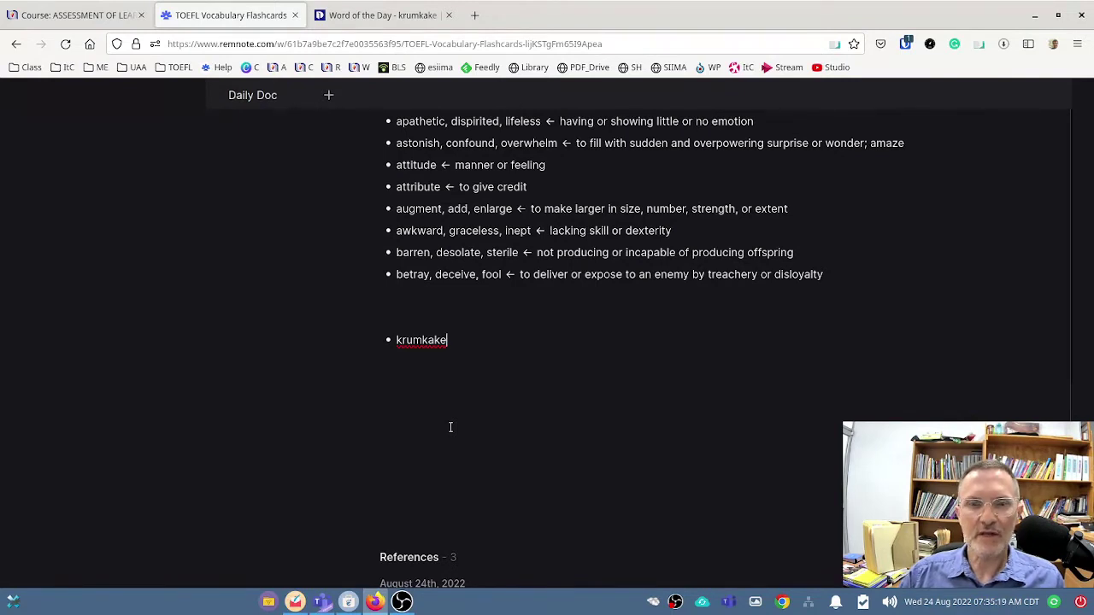
text(<>)
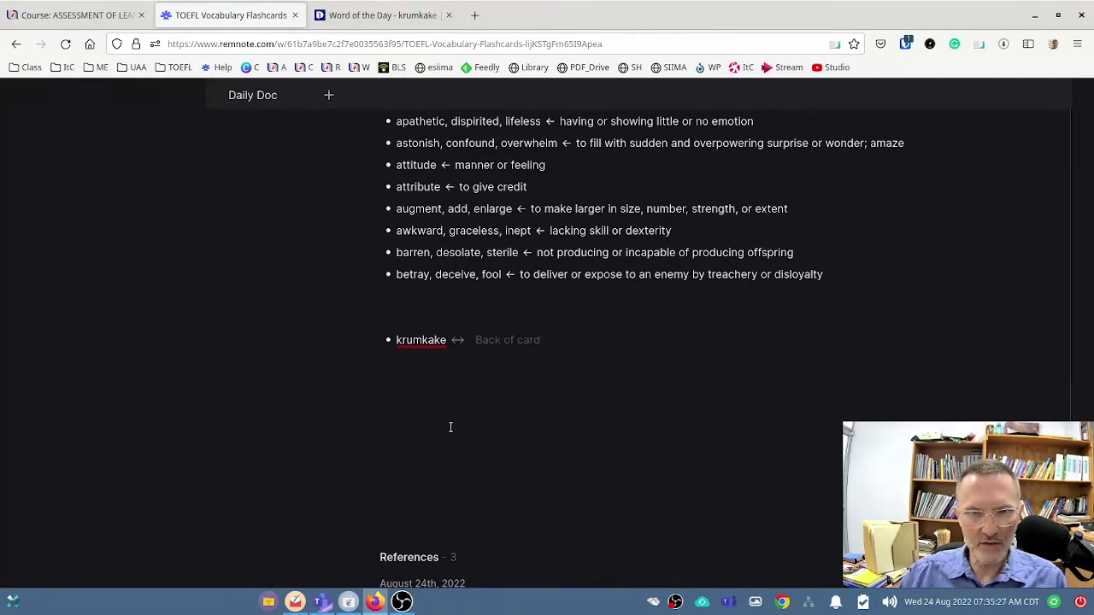
- Fill the back of the krumkake flashcard with the definition copied from the Dictionary.com Word of the Day page
click(380, 15)
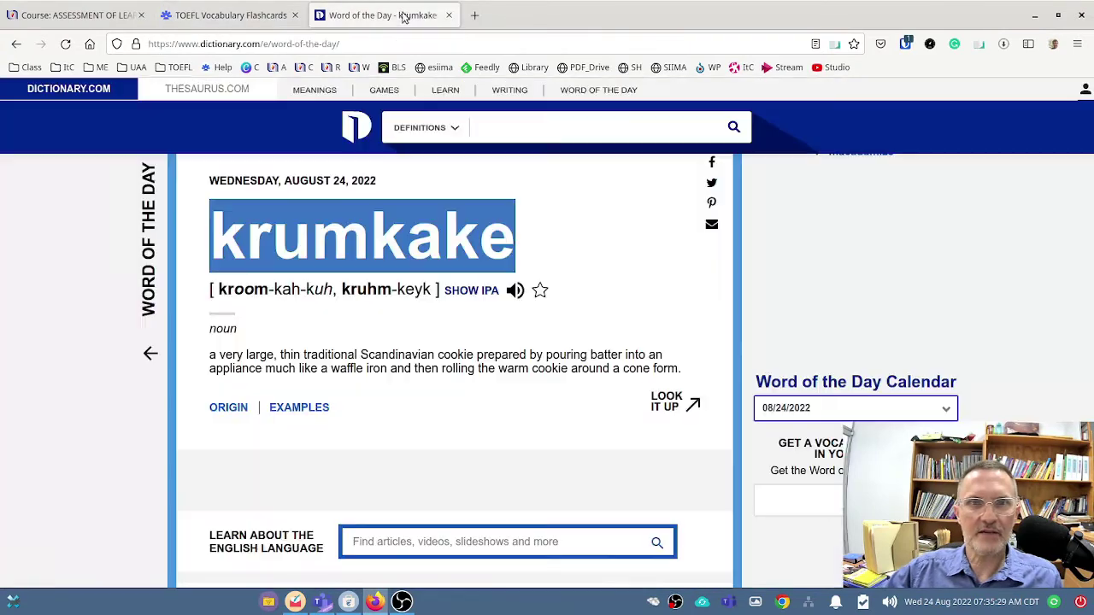
drag(210, 354, 687, 370)
key(ctrl+c)
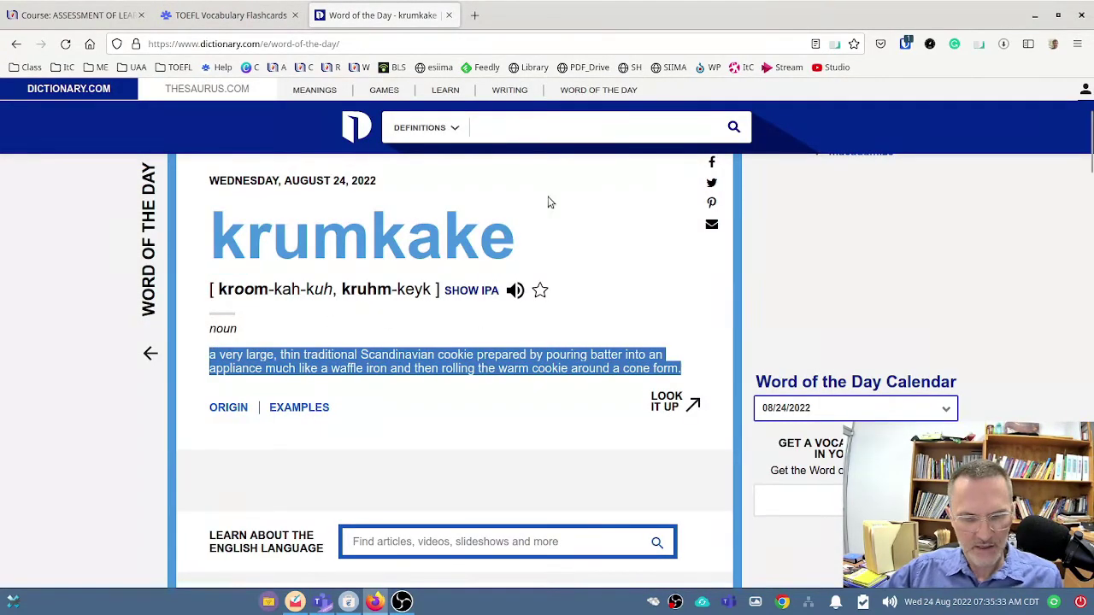
click(291, 9)
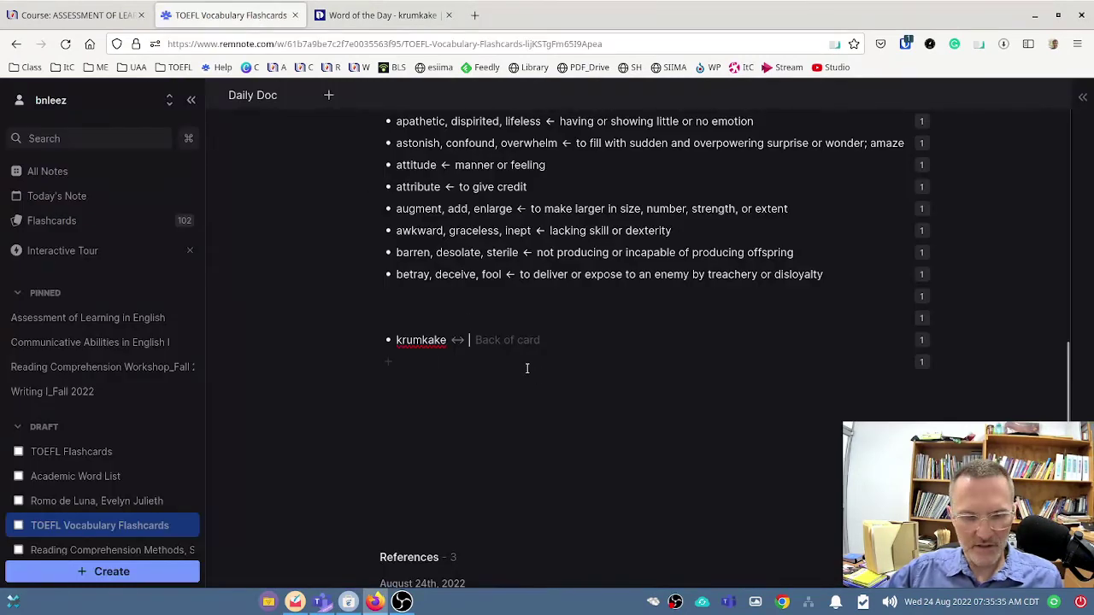
key(ctrl+v)
click(538, 403)
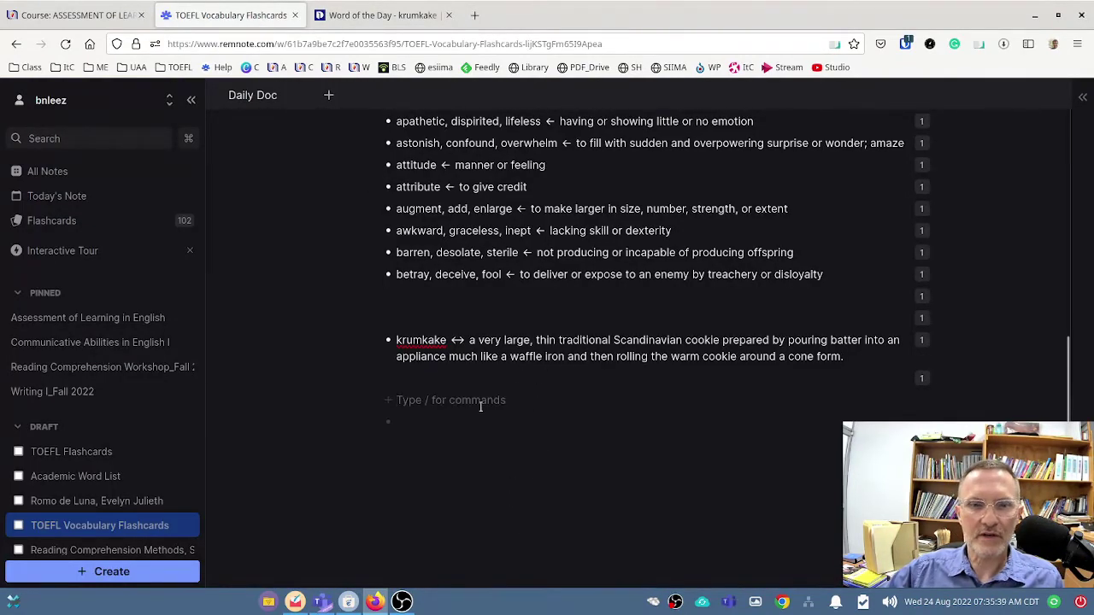
- Copy "krumkake" from the two-way card onto the line below and make it a forward flashcard with the ">>" marker
double_click(412, 339)
key(ctrl+c)
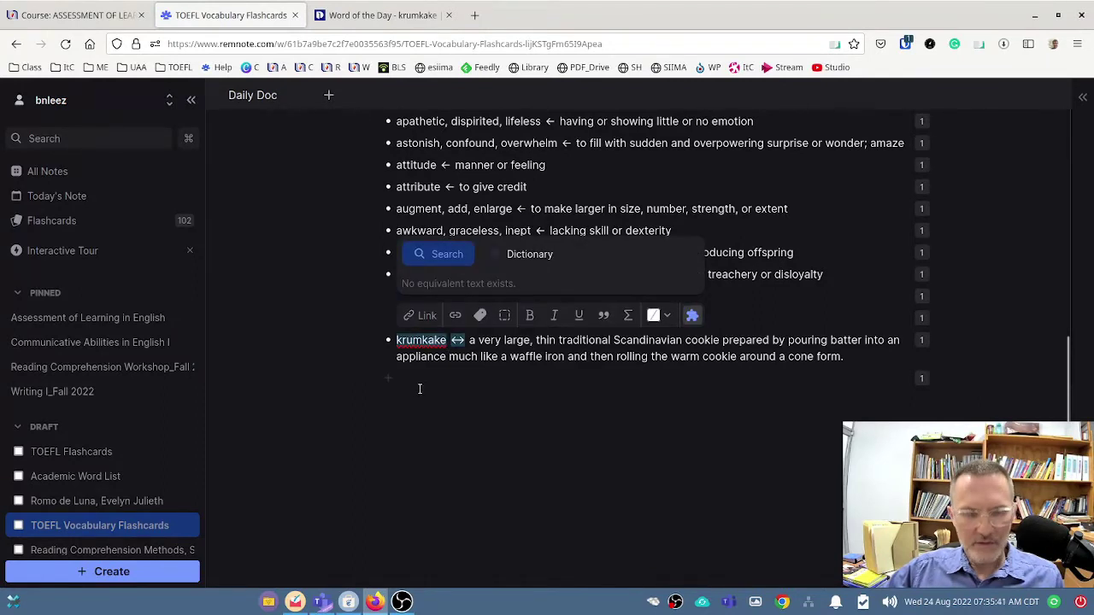
click(414, 381)
key(ctrl+v)
key(BackSpace)
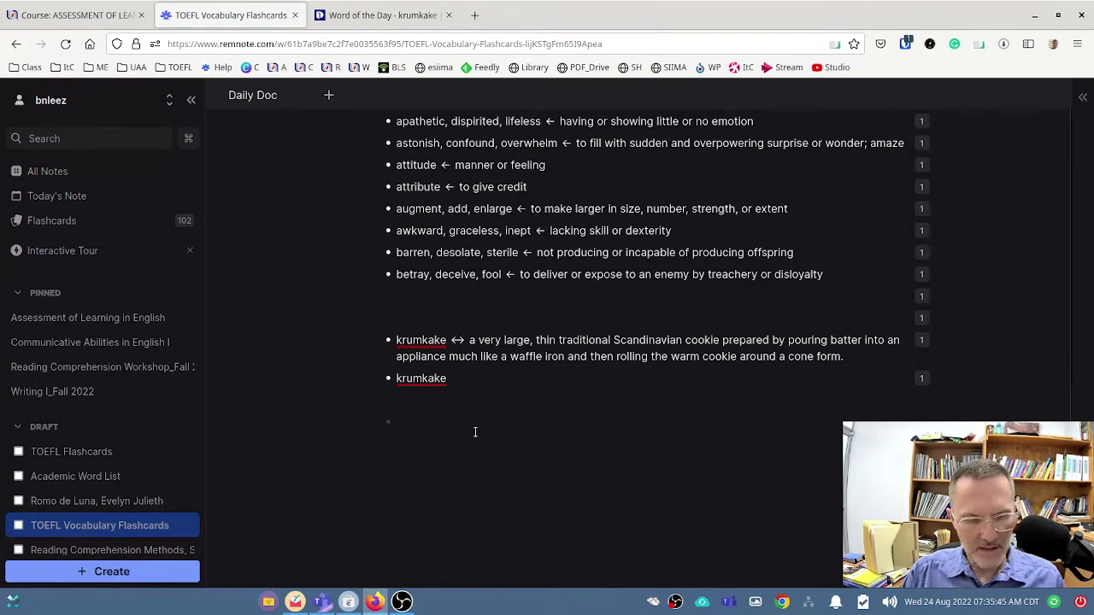
text(>>)
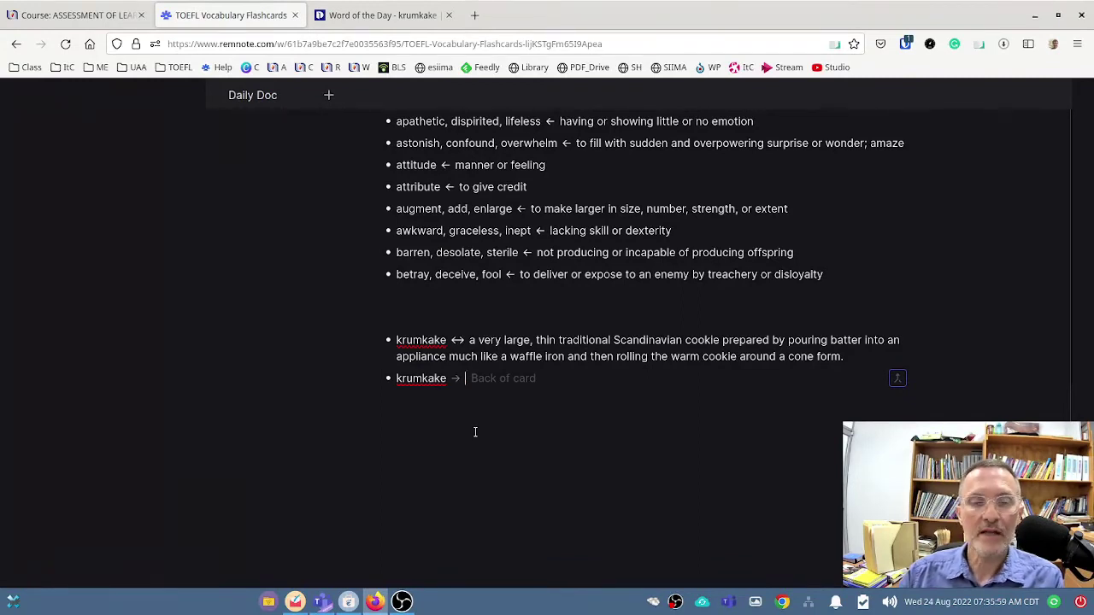
key(BackSpace)
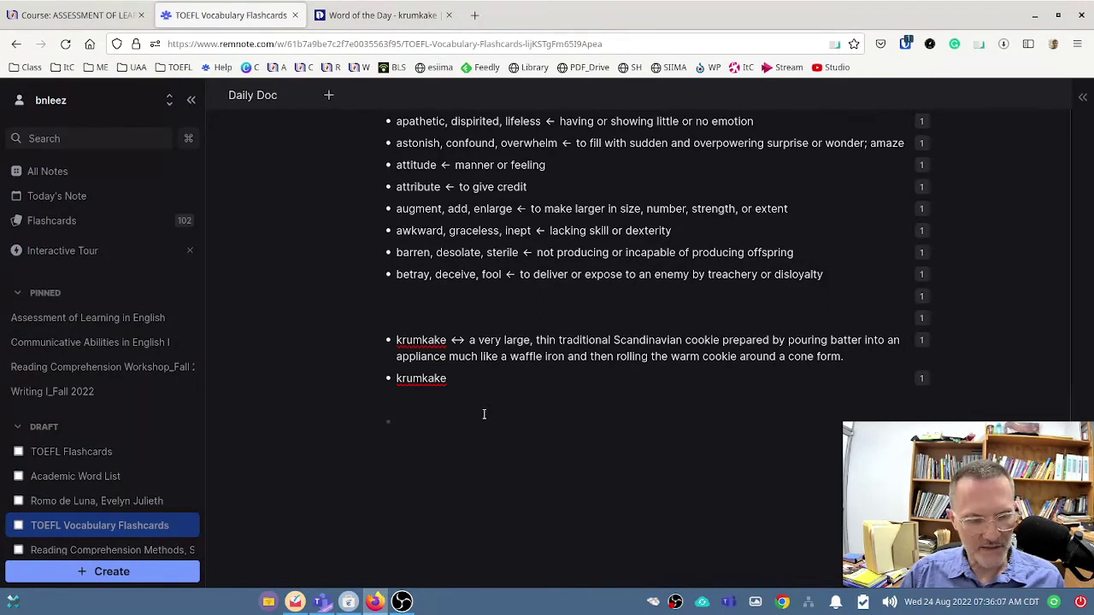
text(>>)
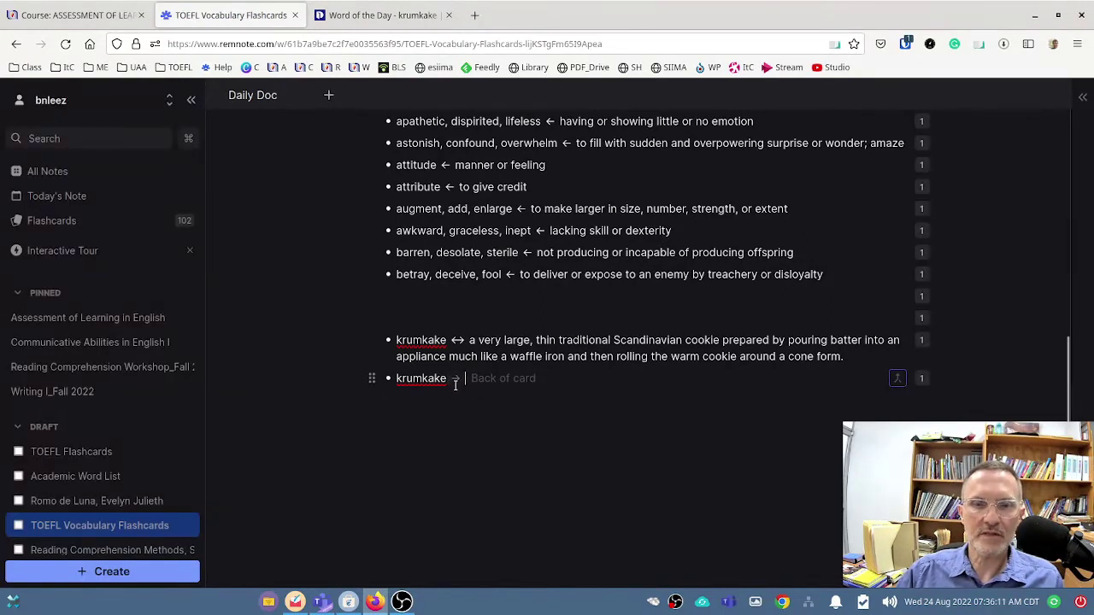
- Fill the back of the forward krumkake flashcard with the definition copied from the two-way card
click(470, 340)
drag(470, 340, 853, 357)
key(ctrl+c)
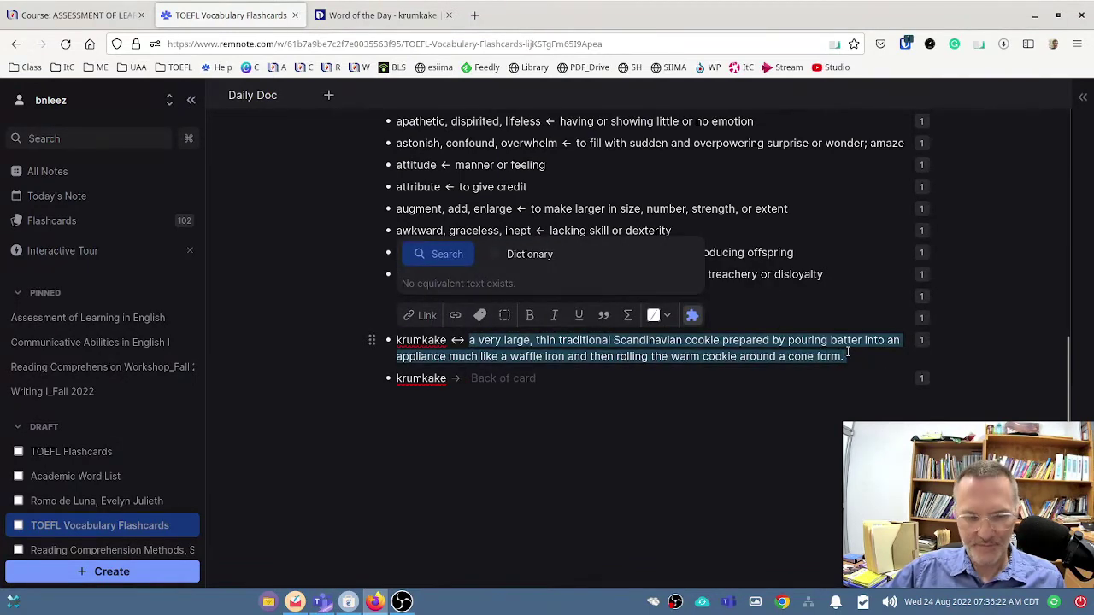
click(490, 378)
key(Return)
key(BackSpace)
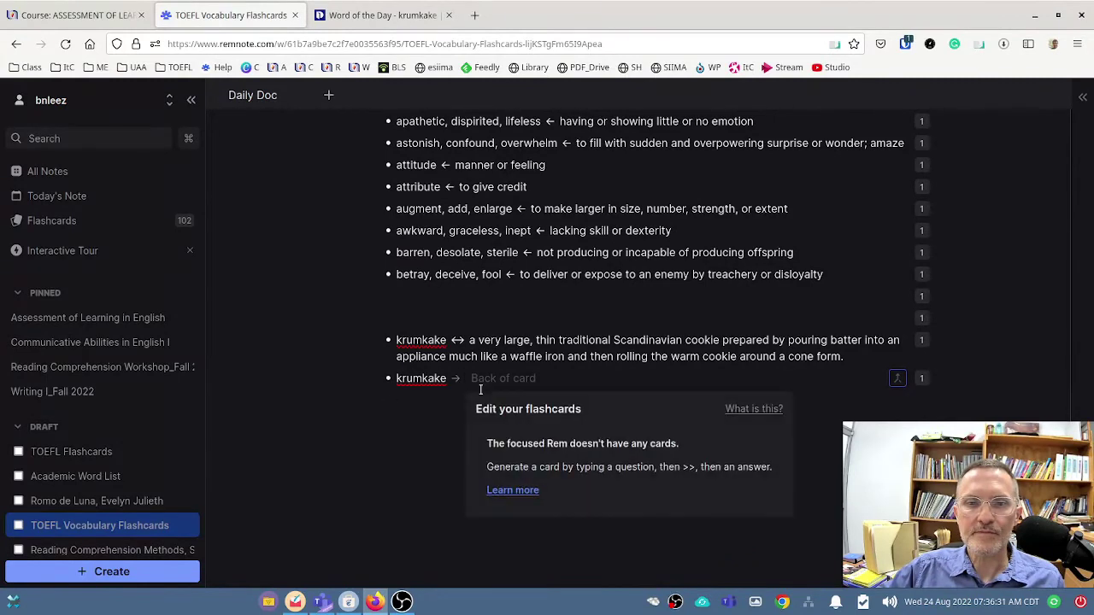
key(ctrl+v)
key(Return)
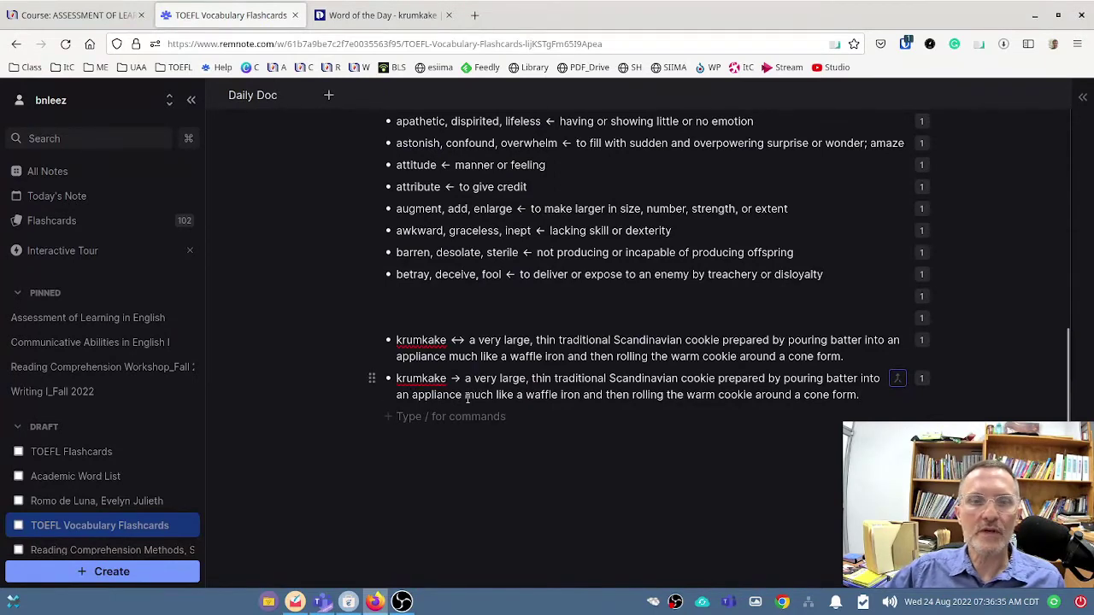
- Add a third "krumkake" line below the forward card and make it a backward flashcard with the "<<" marker
double_click(421, 380)
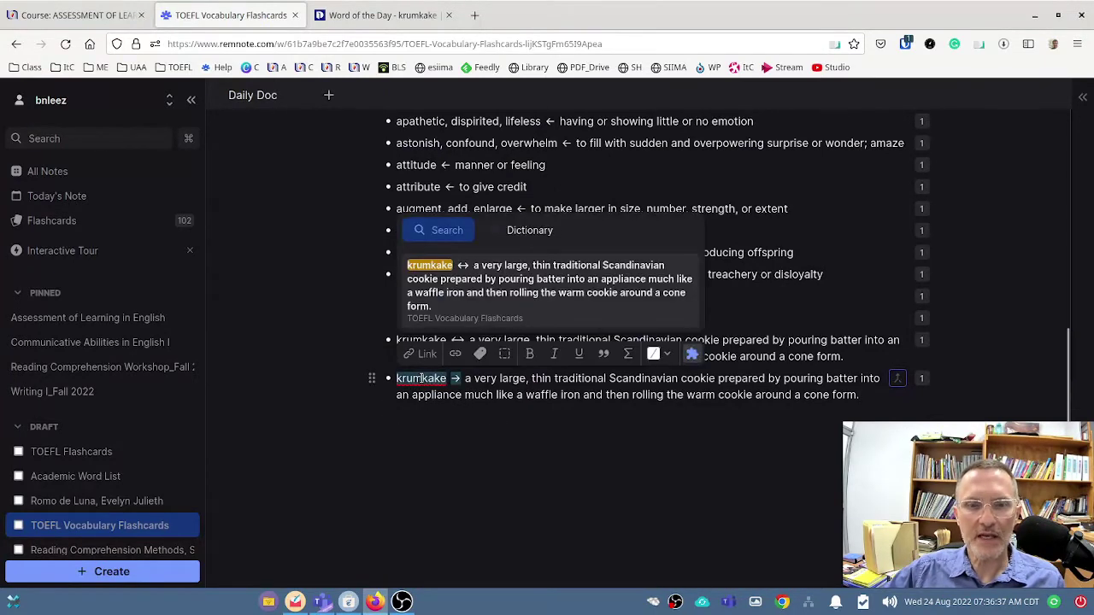
click(416, 420)
text(krumkake →)
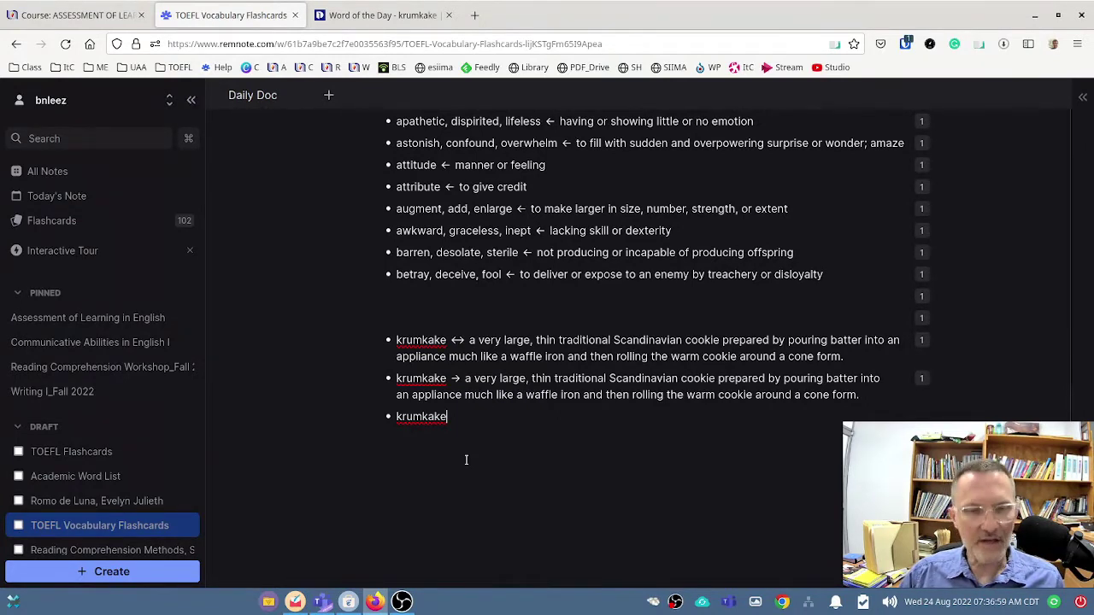
text(>>)
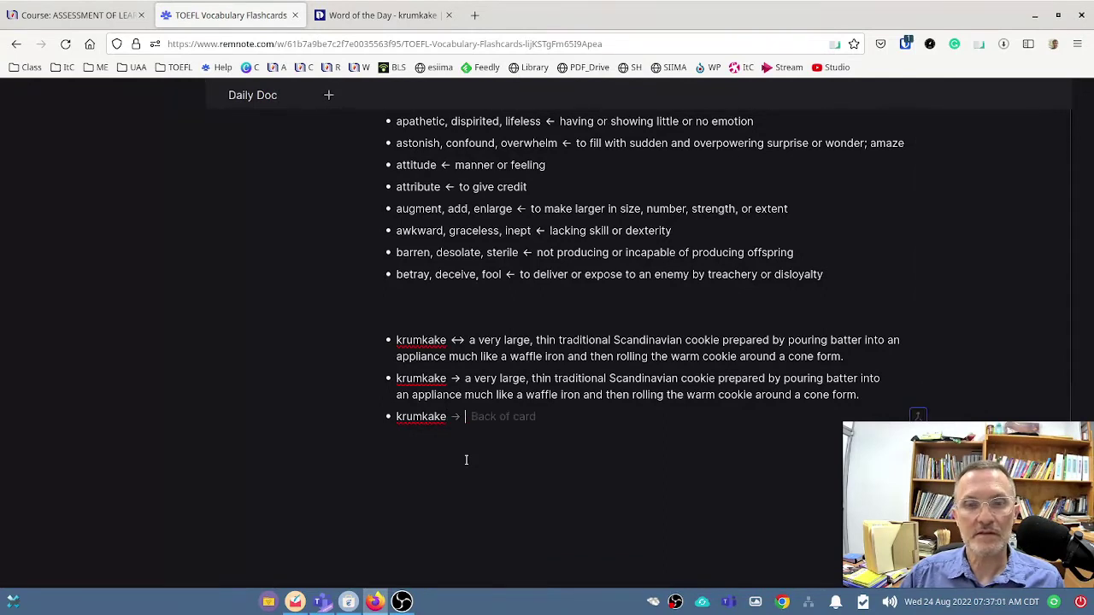
key(BackSpace)
text(<<)
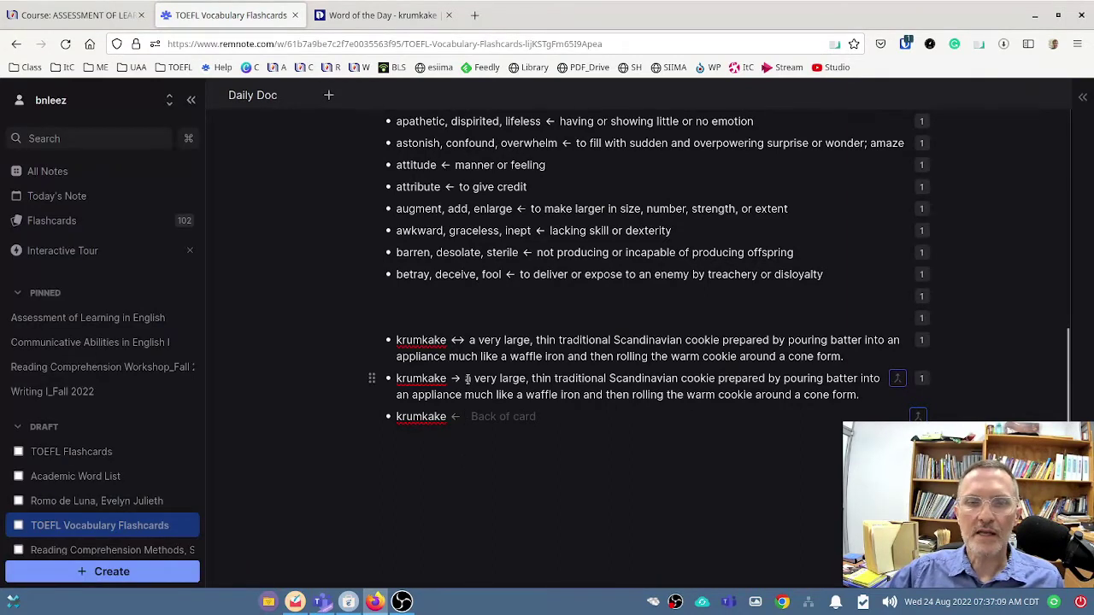
- Fill the back of the backward krumkake flashcard with the definition copied from the forward card
drag(467, 378, 862, 391)
key(ctrl+c)
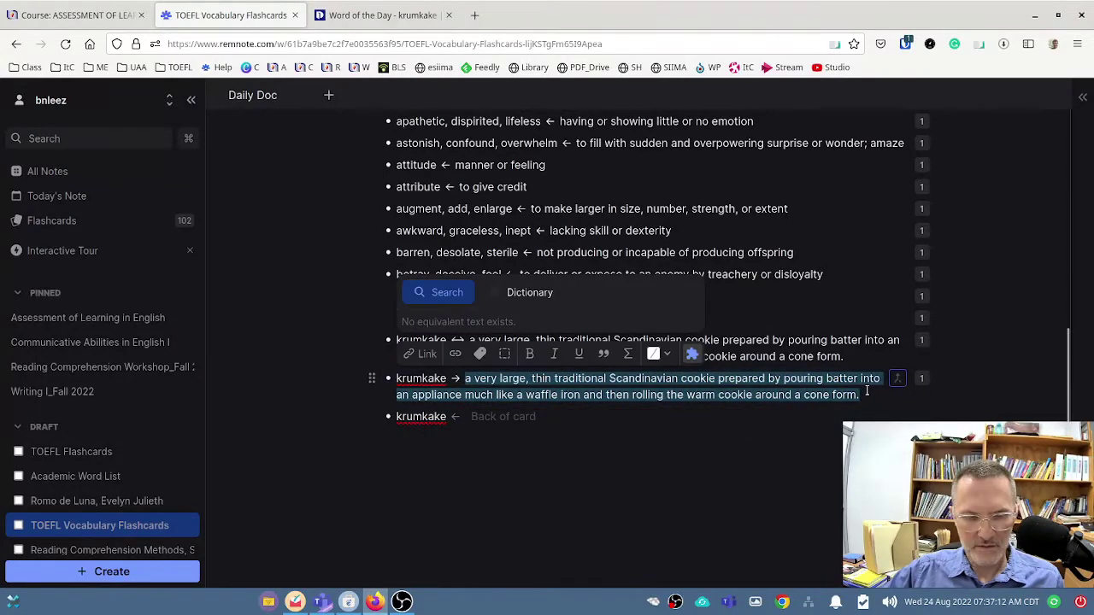
click(457, 420)
click(458, 422)
key(ctrl+v)
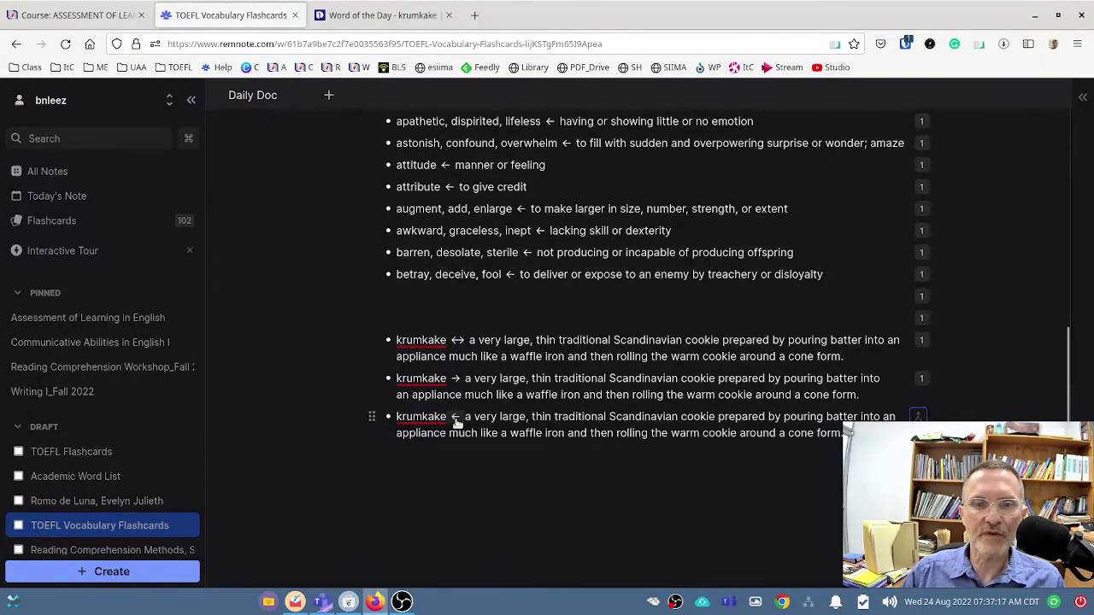
click(459, 340)
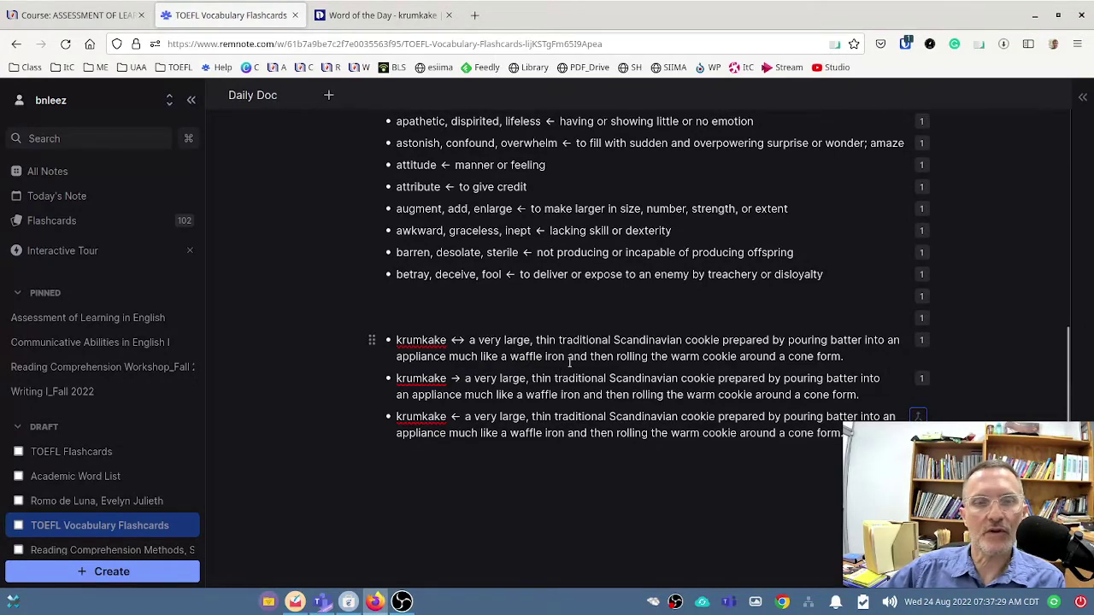
- Review the card directions throughout the TOEFL Vocabulary Flashcards list, from its beginning to the krumkake entries
scroll(555, 377, up, 5)
scroll(544, 334, up, 8)
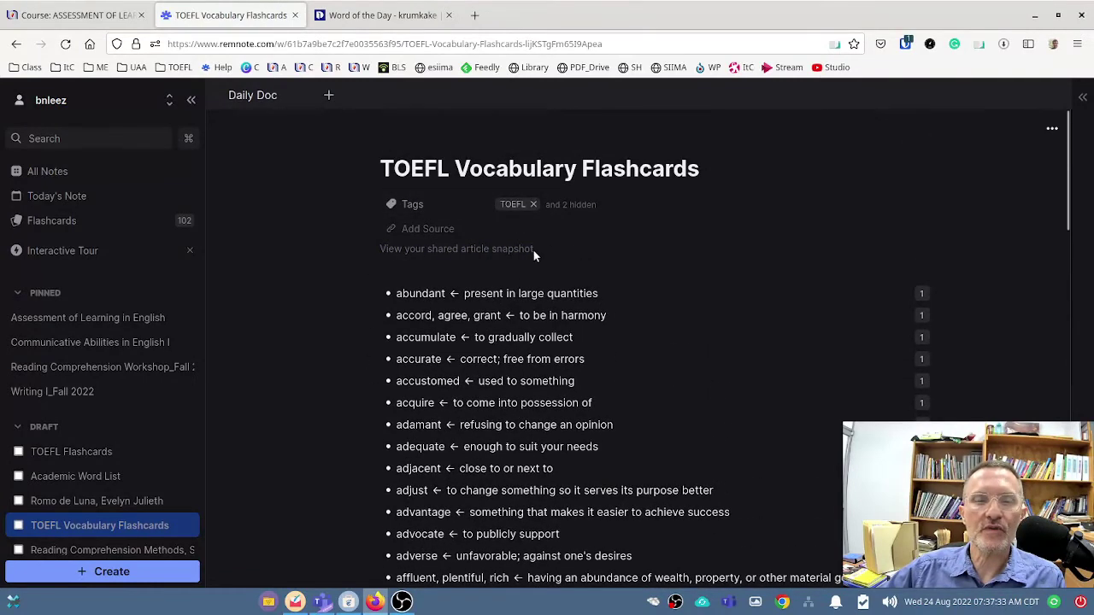
scroll(538, 250, down, 4)
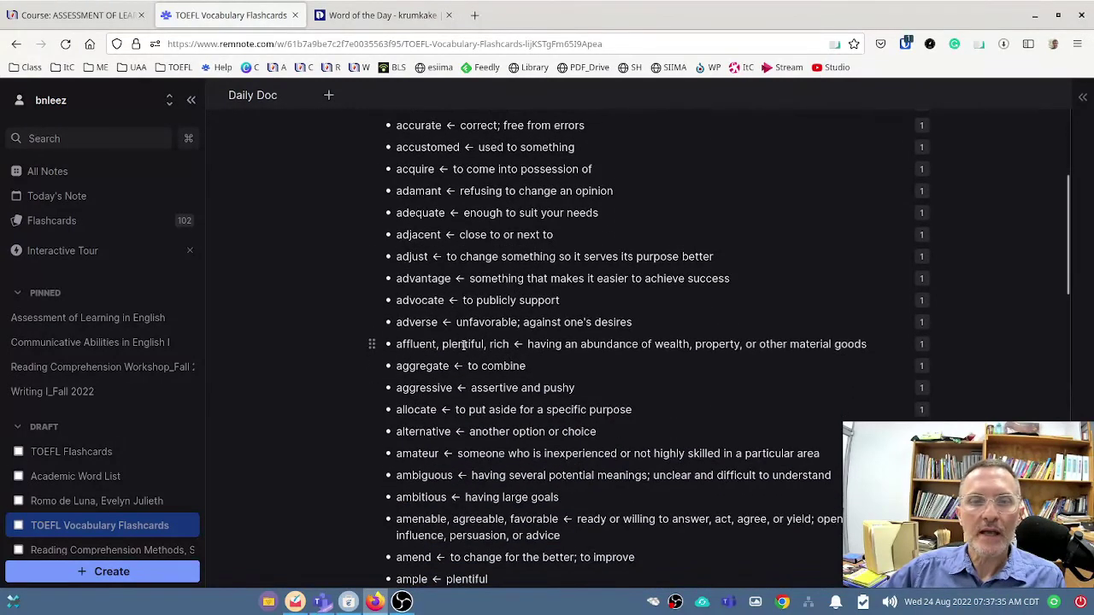
scroll(502, 397, down, 1)
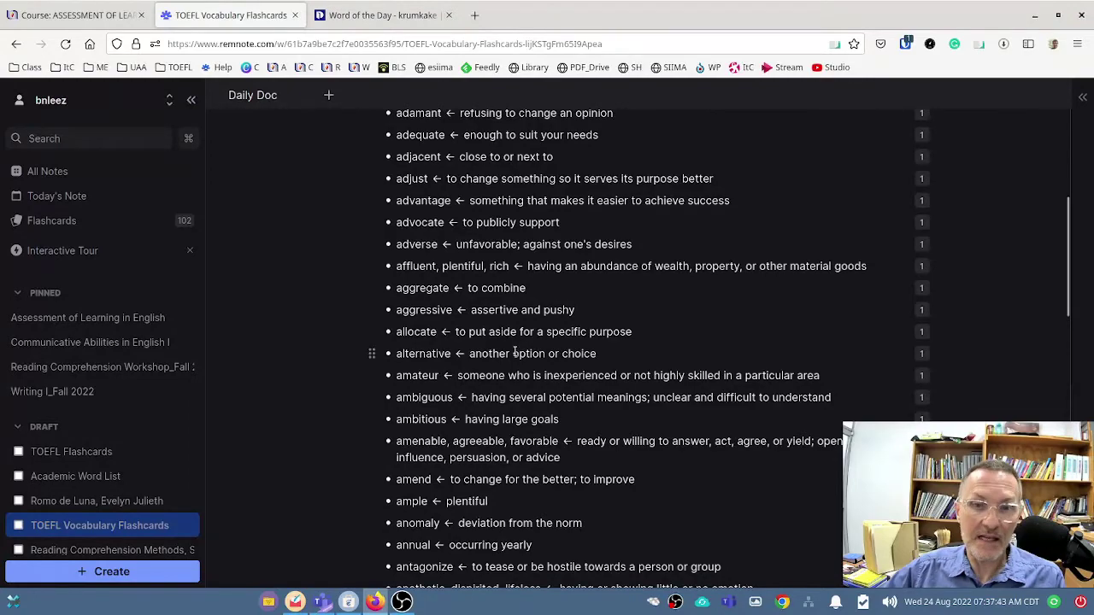
scroll(524, 365, down, 1)
scroll(524, 366, down, 5)
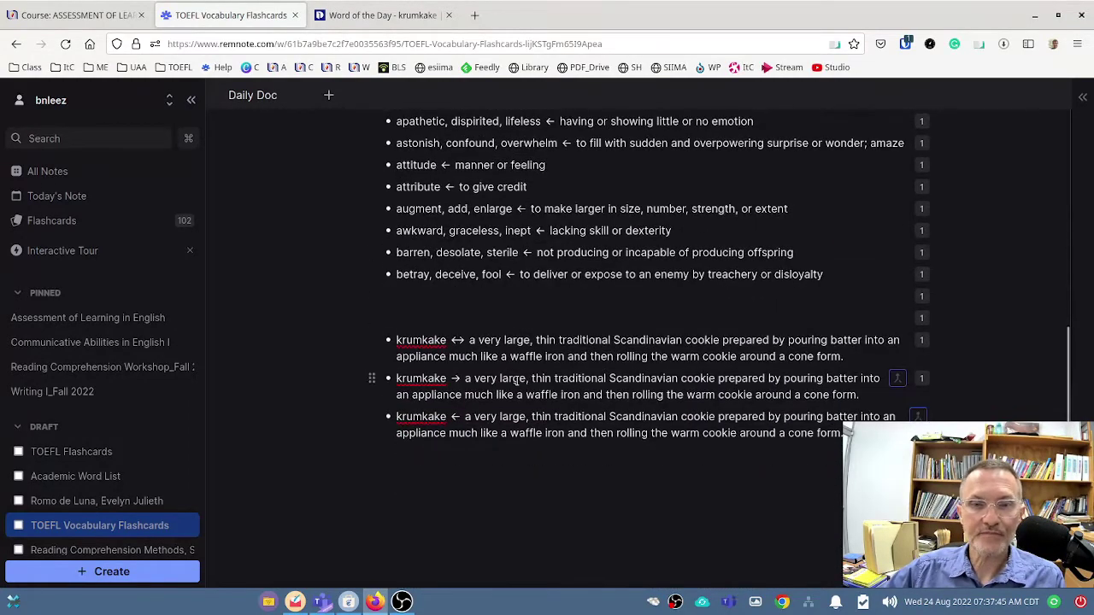
- Show the TOEFL Vocabulary Flashcards document's sharing options with the Unlisted level, and open its shared article page
scroll(522, 374, up, 5)
scroll(523, 375, up, 5)
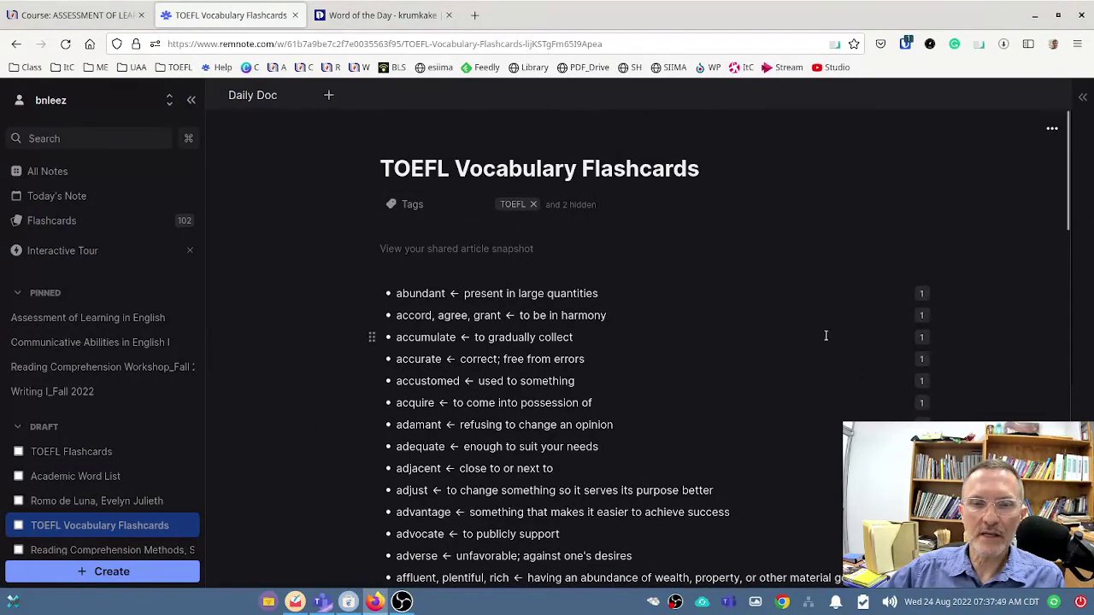
click(1051, 128)
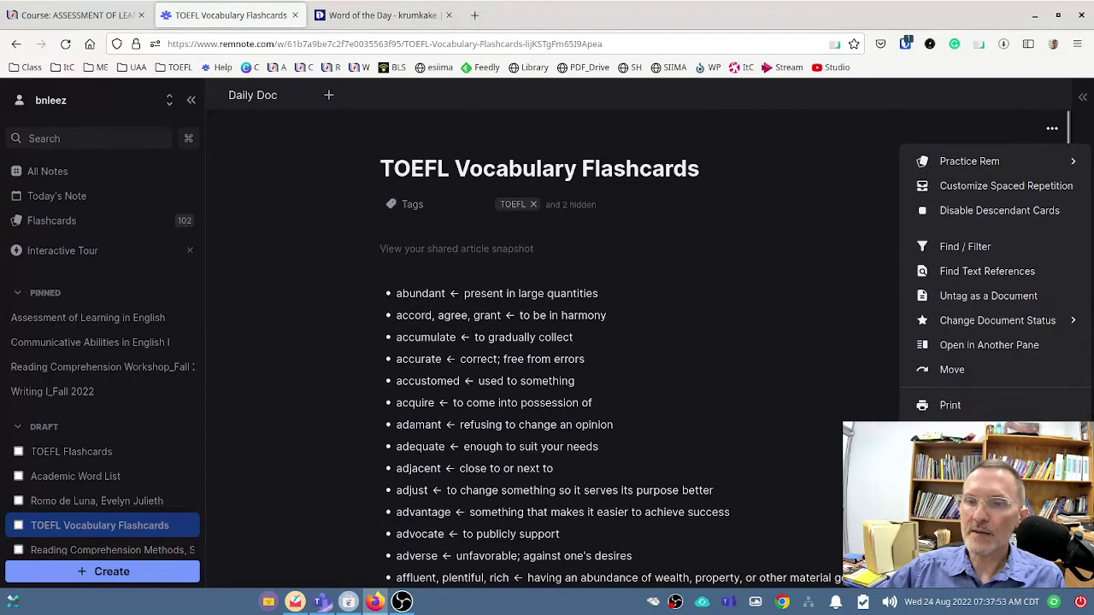
click(950, 405)
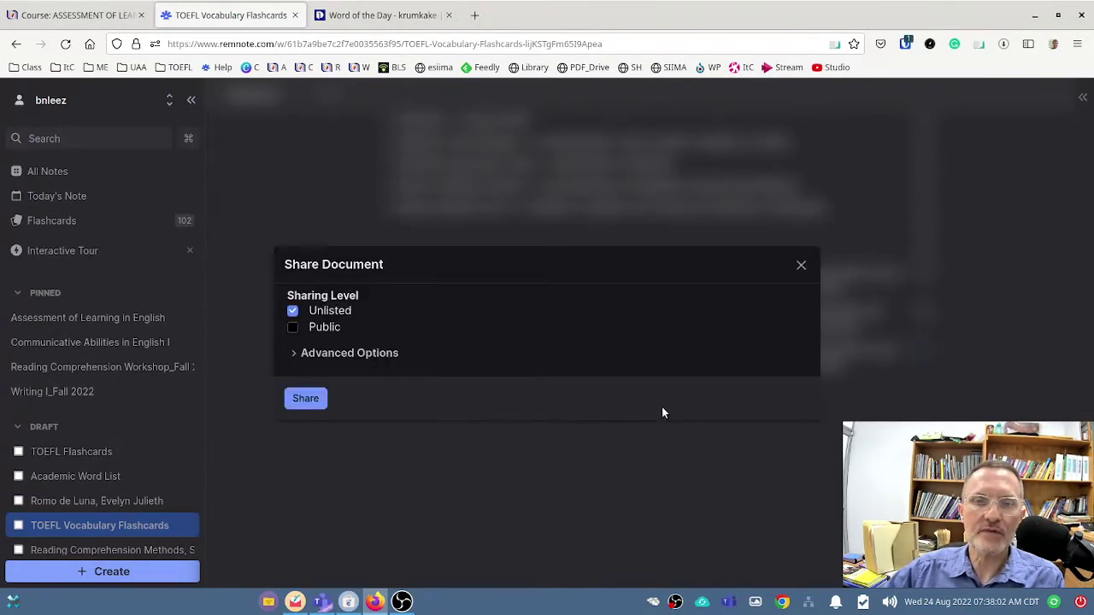
click(305, 398)
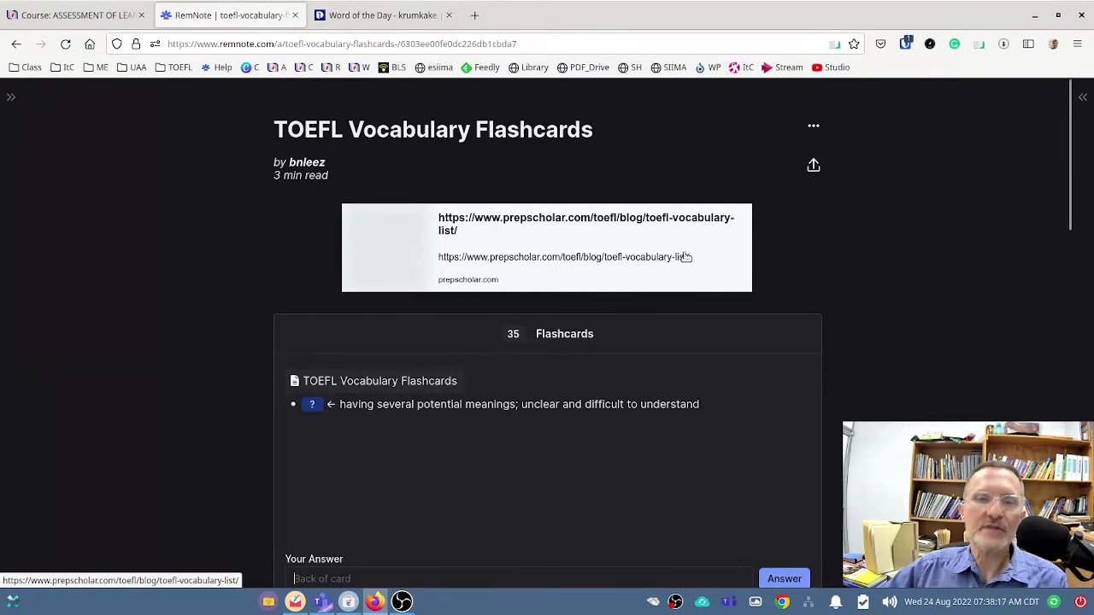
- Look over the shared article and submit "asdf" as the answer to its "having several potential meanings" flashcard
scroll(753, 275, down, 7)
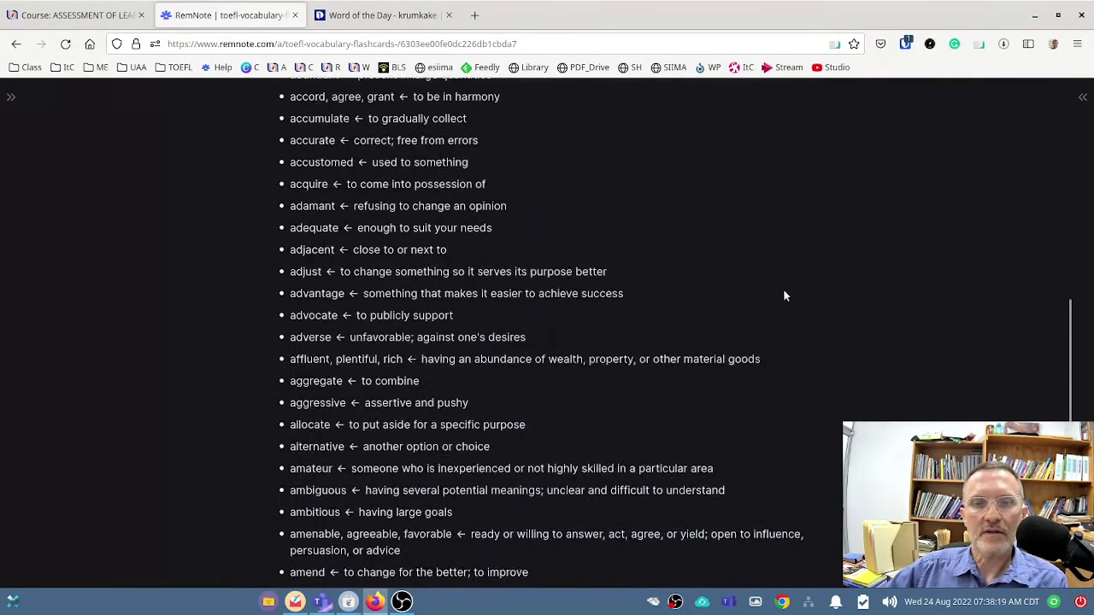
scroll(784, 284, up, 1)
scroll(513, 359, down, 6)
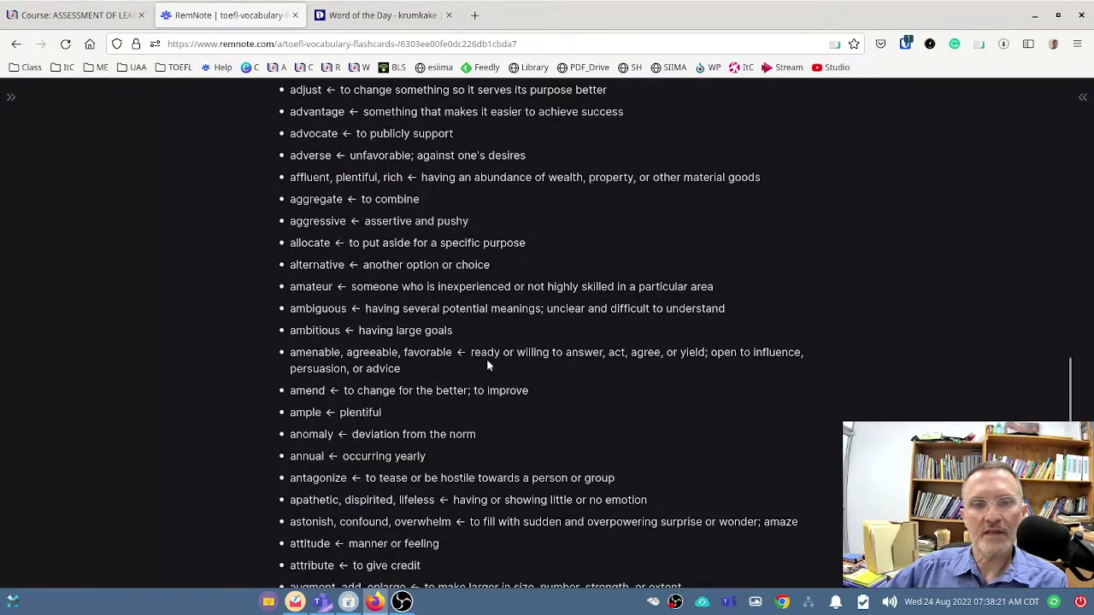
scroll(483, 367, up, 12)
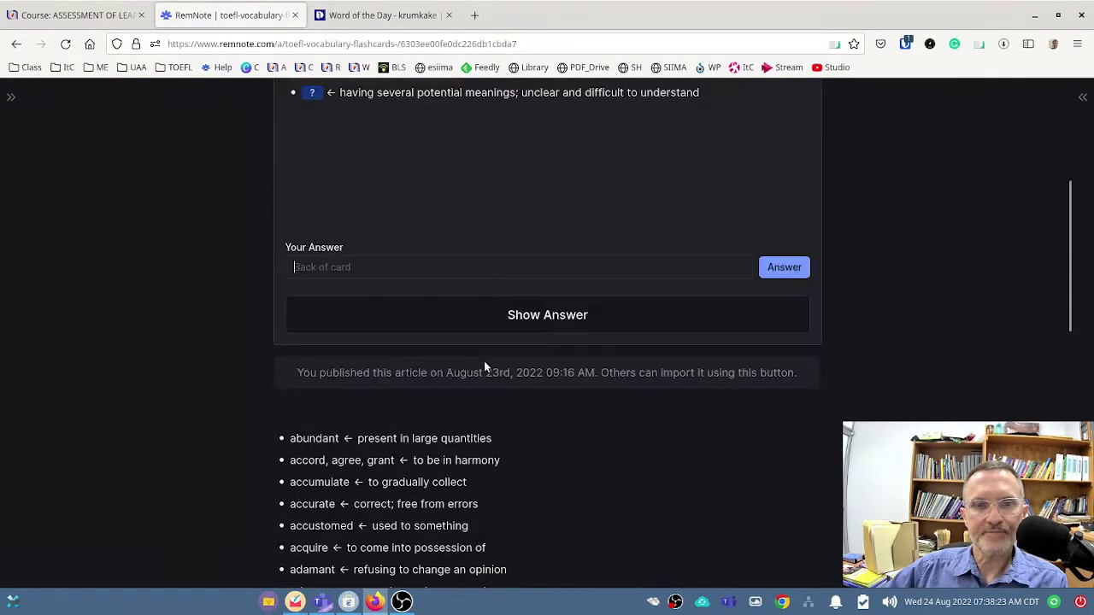
scroll(484, 369, down, 1)
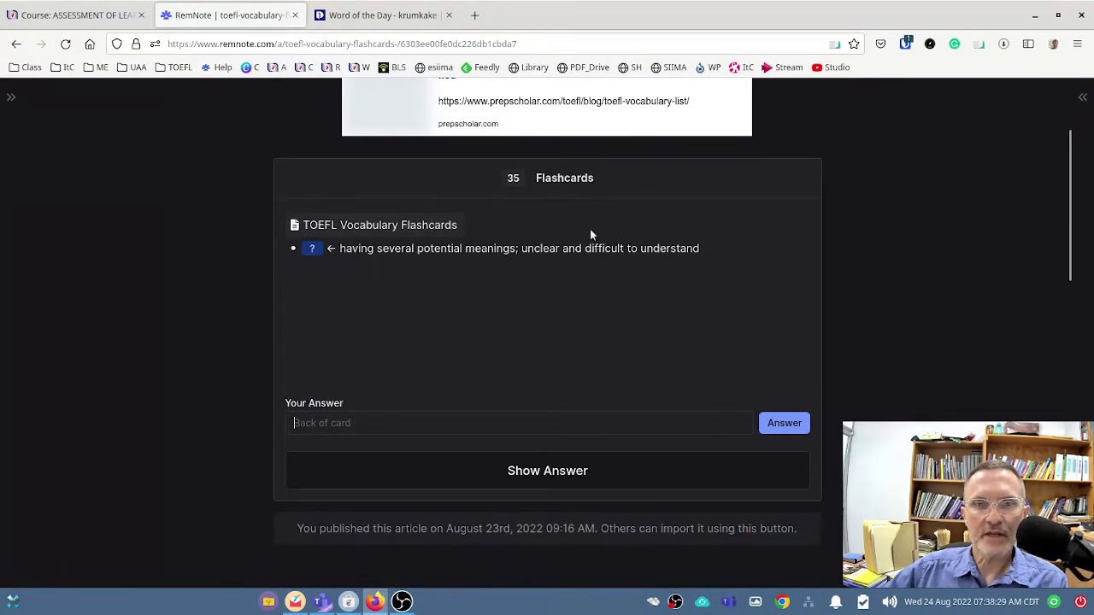
text(asdf)
click(787, 425)
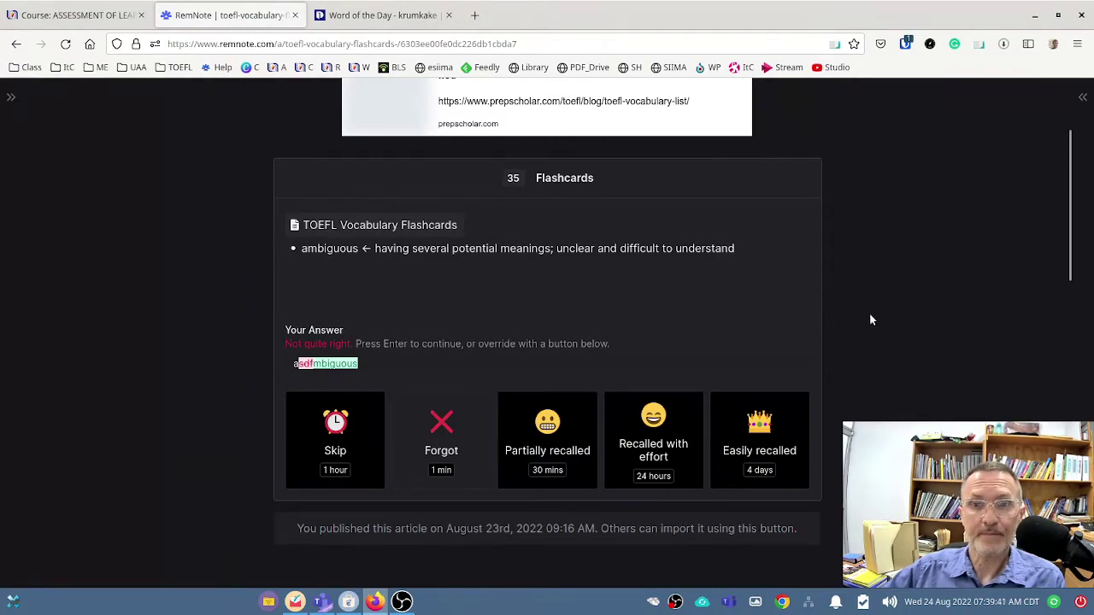
key(Escape)
- Return from the shared article to the Student Introduction To RemNote document and review its Keyboard Shortcuts and Flashcards sections
scroll(802, 333, down, 6)
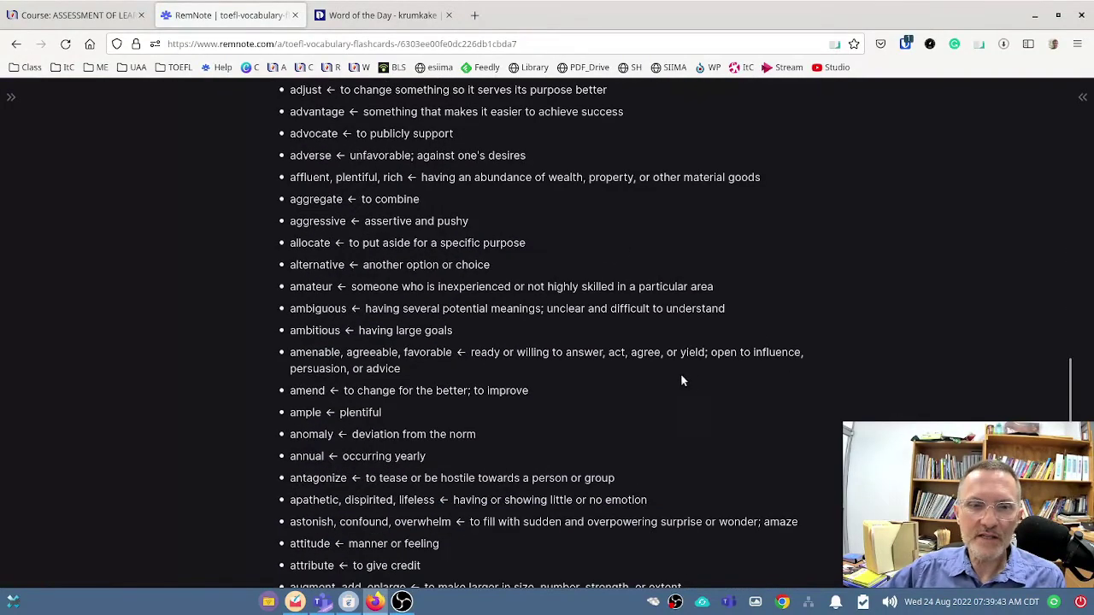
scroll(513, 385, up, 10)
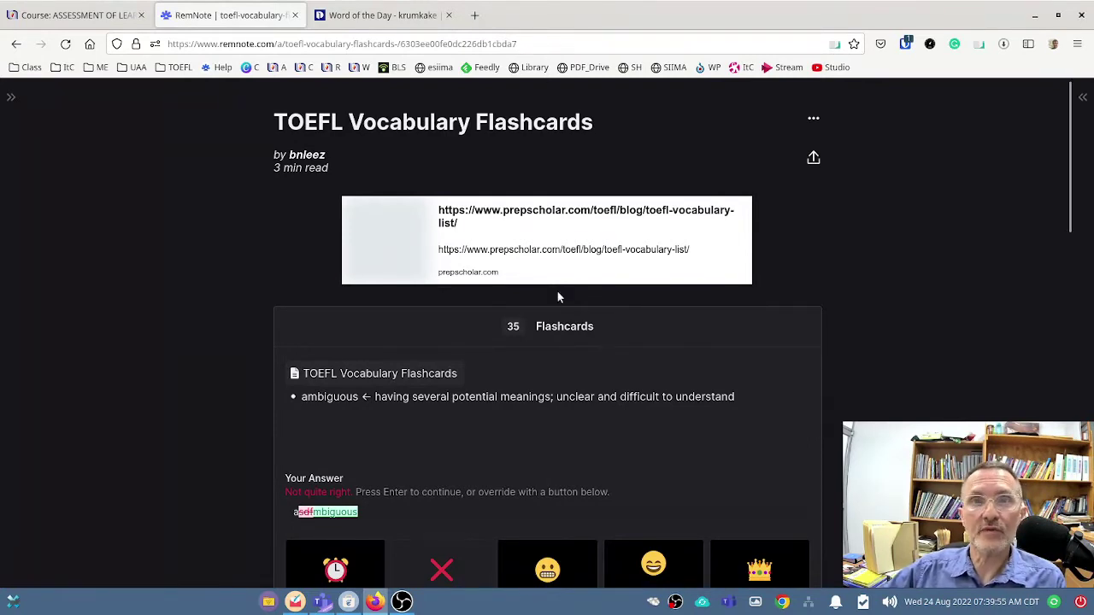
scroll(219, 306, down, 3)
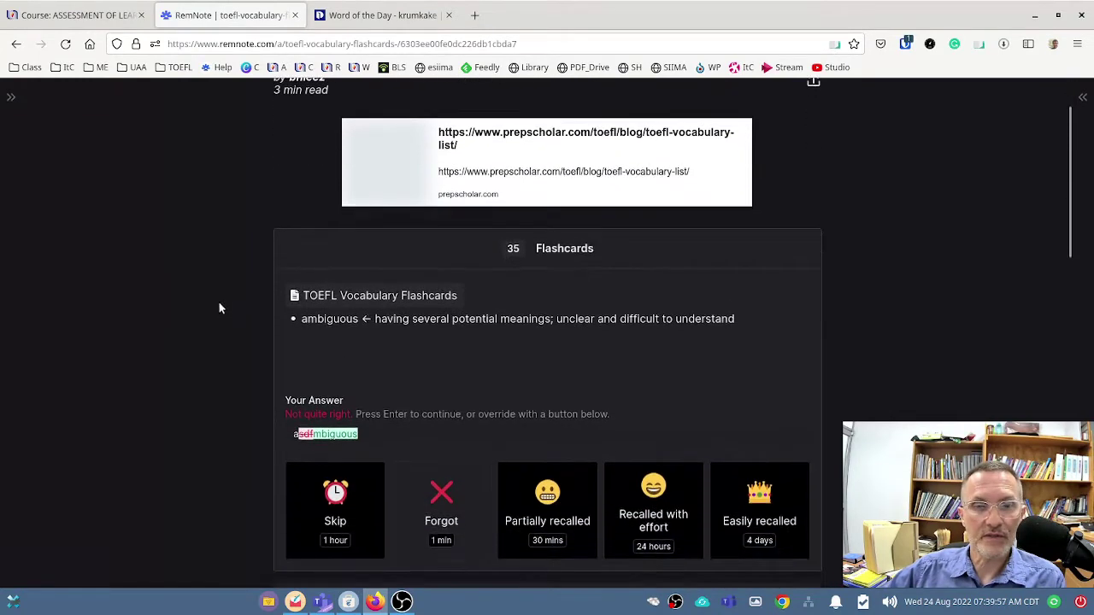
scroll(218, 306, up, 3)
click(47, 15)
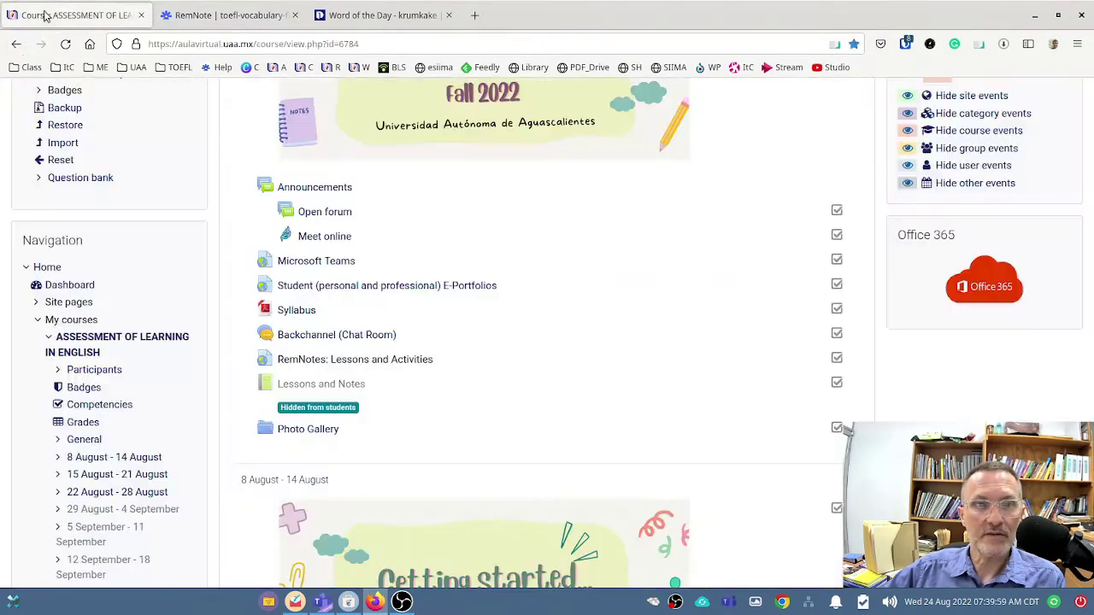
click(248, 18)
click(17, 44)
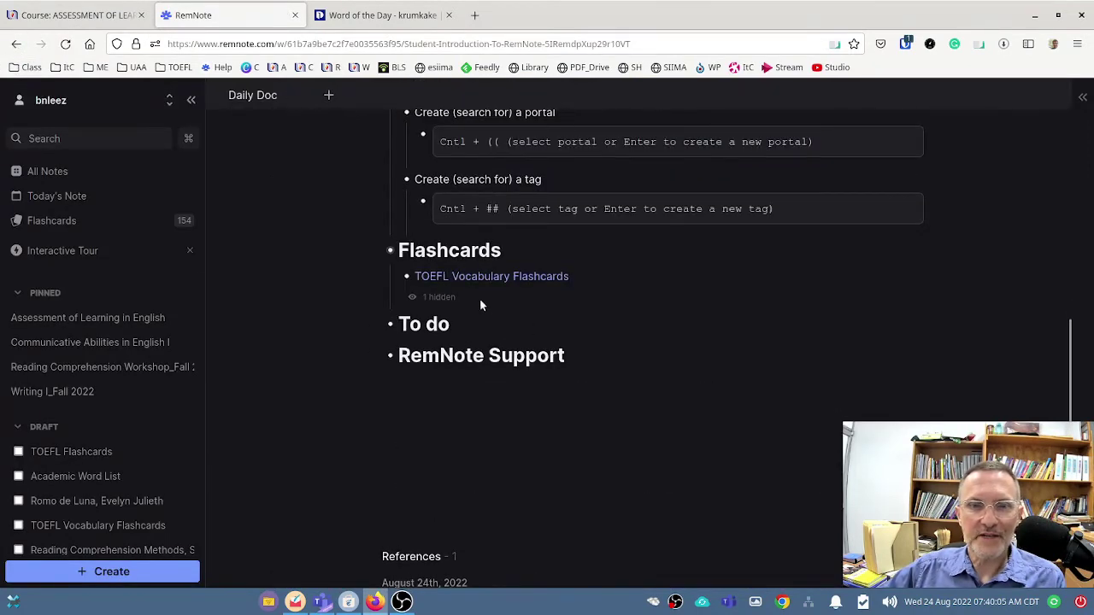
scroll(491, 312, up, 3)
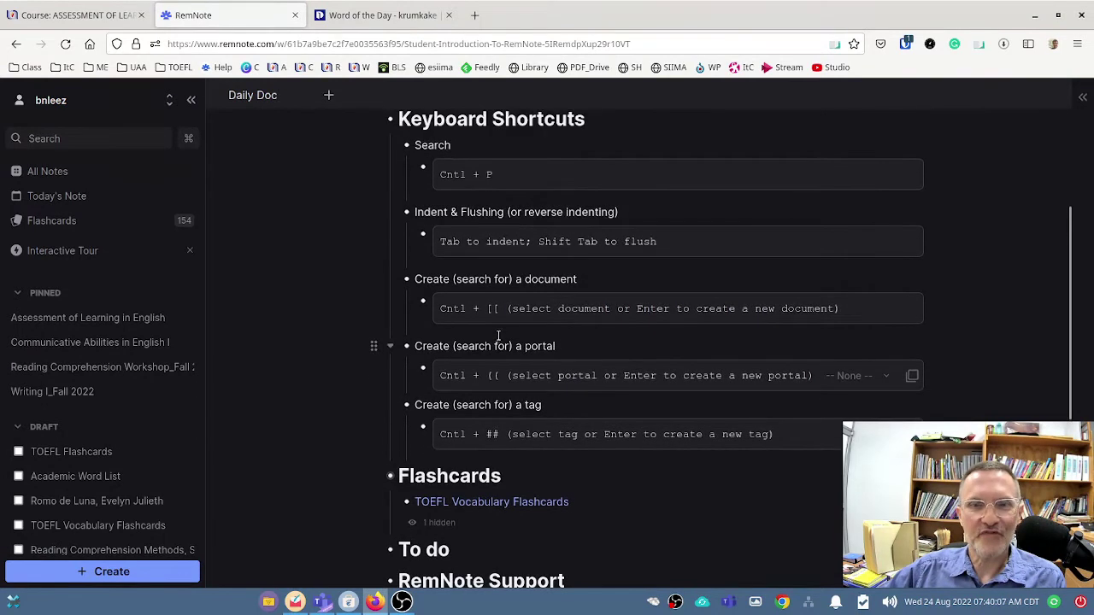
scroll(504, 333, down, 2)
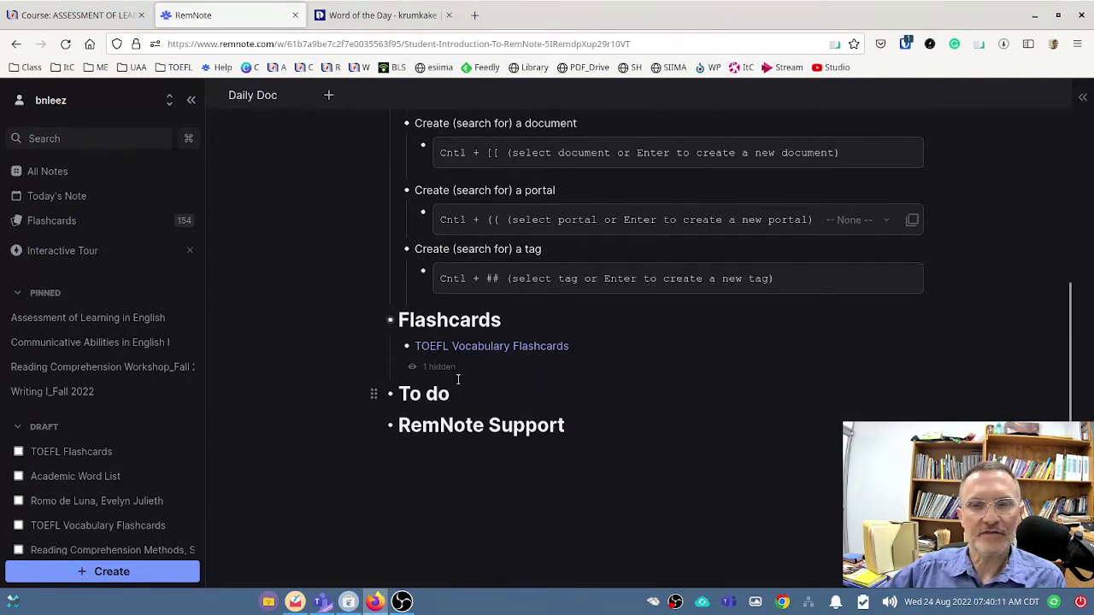
- Add an empty indented line under the To do heading and collapse the navigation sidebar
scroll(507, 304, up, 3)
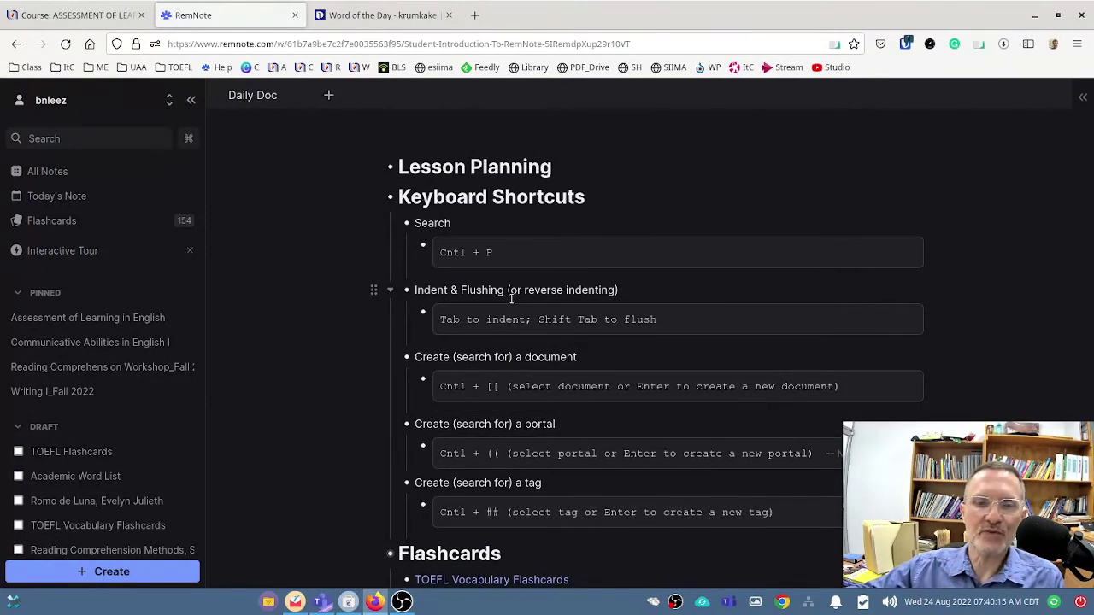
scroll(516, 295, down, 5)
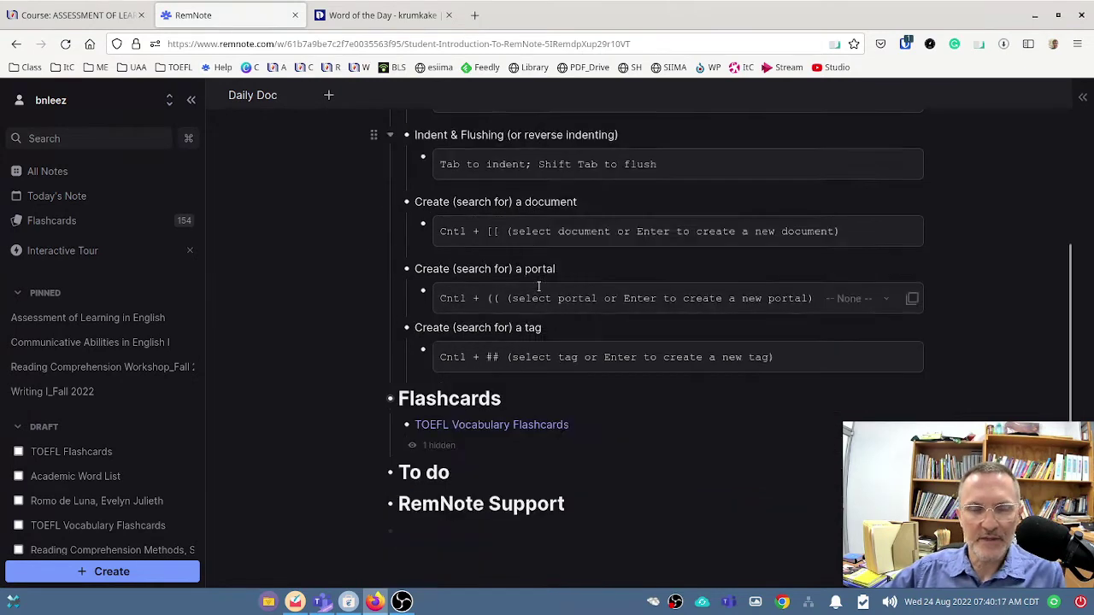
click(461, 229)
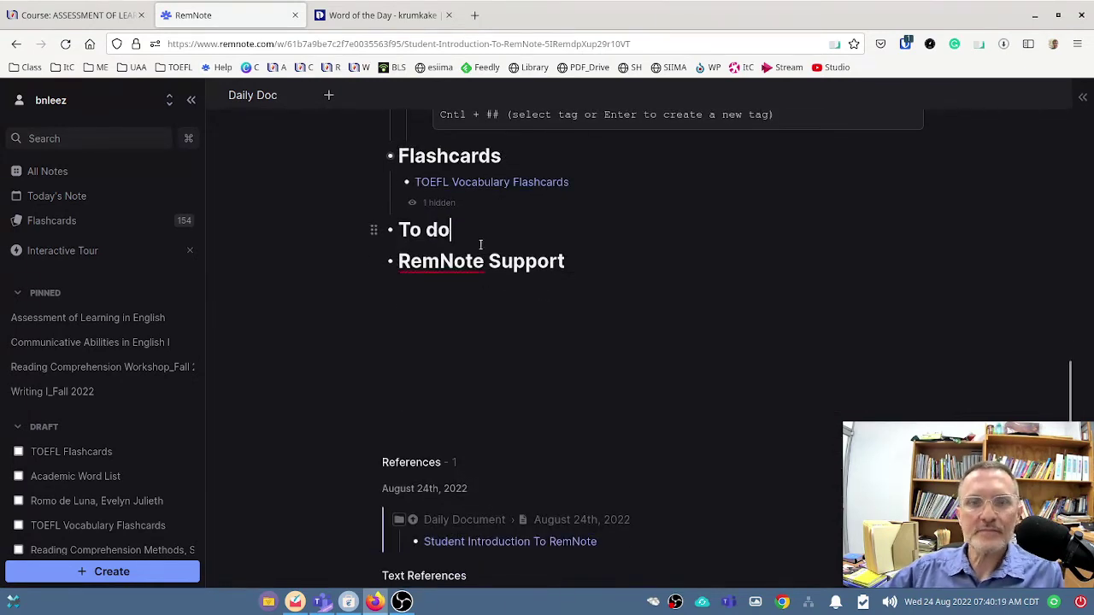
key(Return)
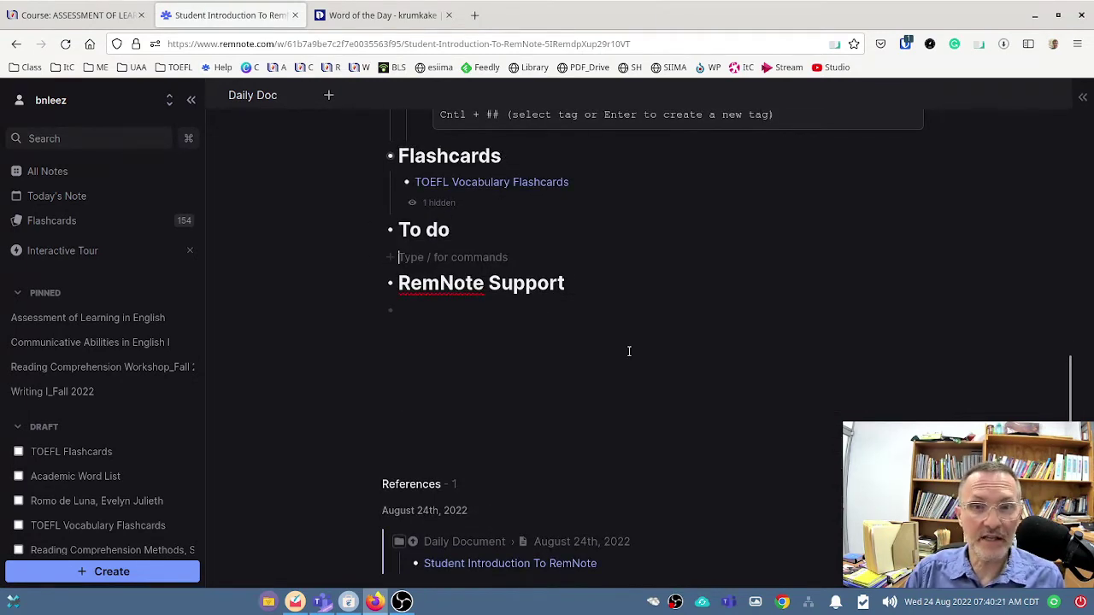
key(Tab)
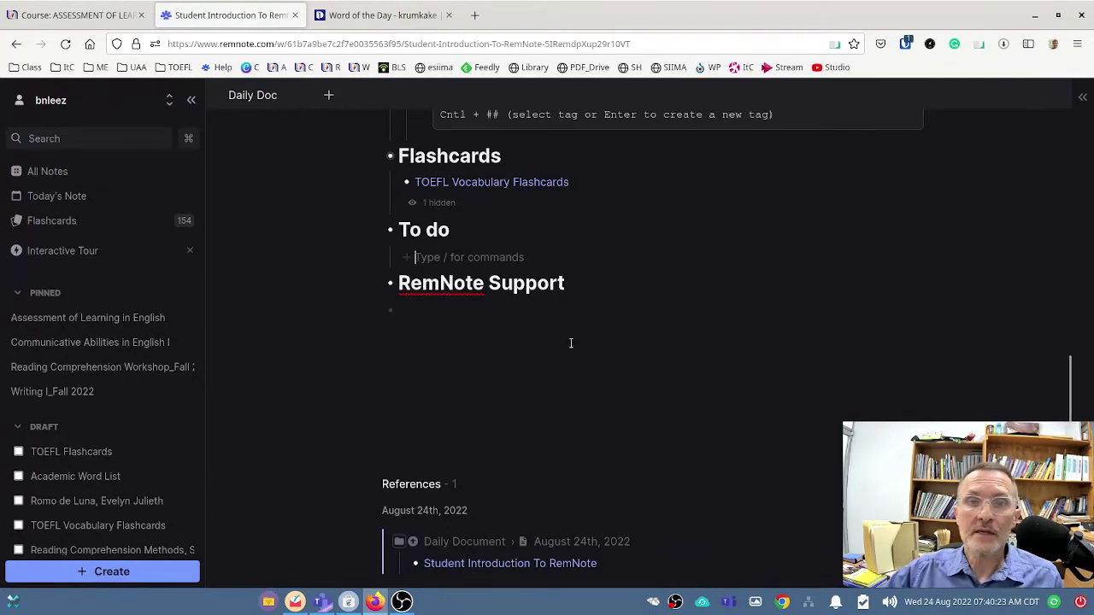
click(192, 100)
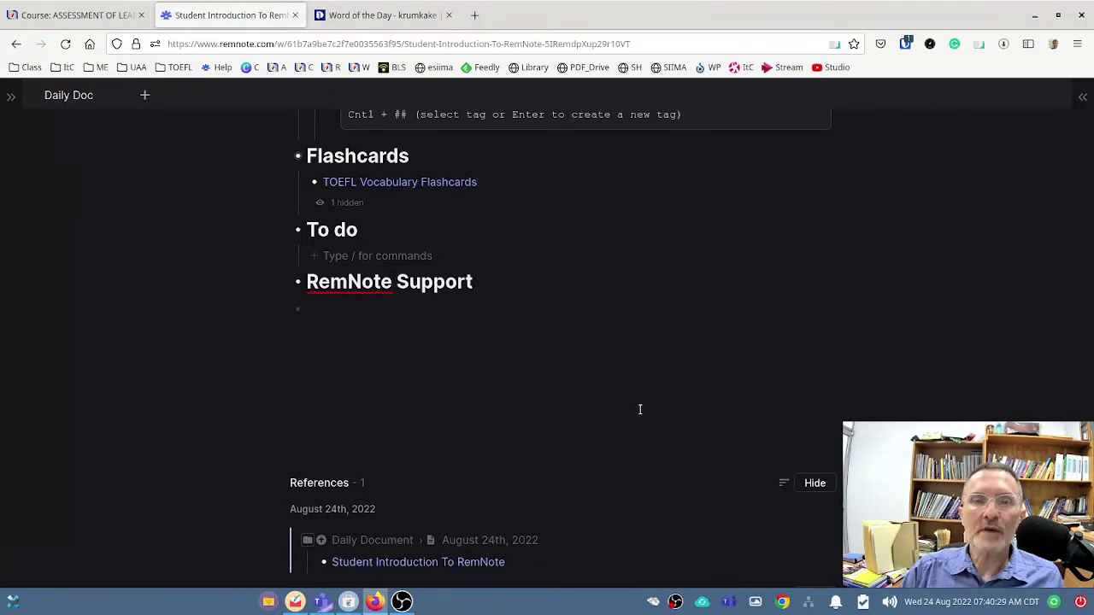
- Search all notes for "todo", open the Todo page and look over its unfinished items
key(ctrl+p)
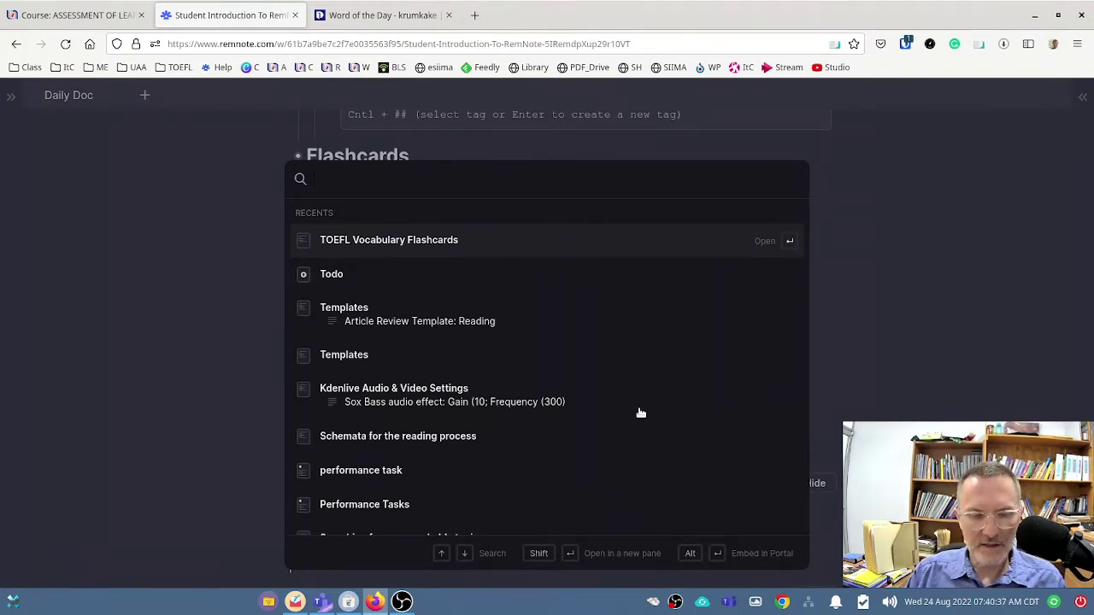
text(todo)
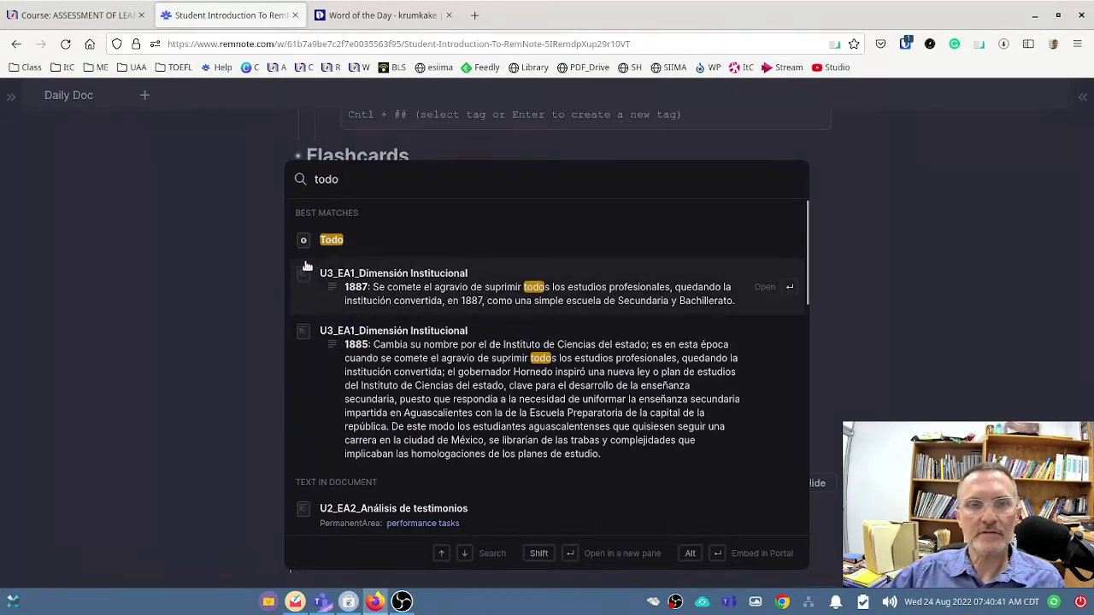
click(383, 248)
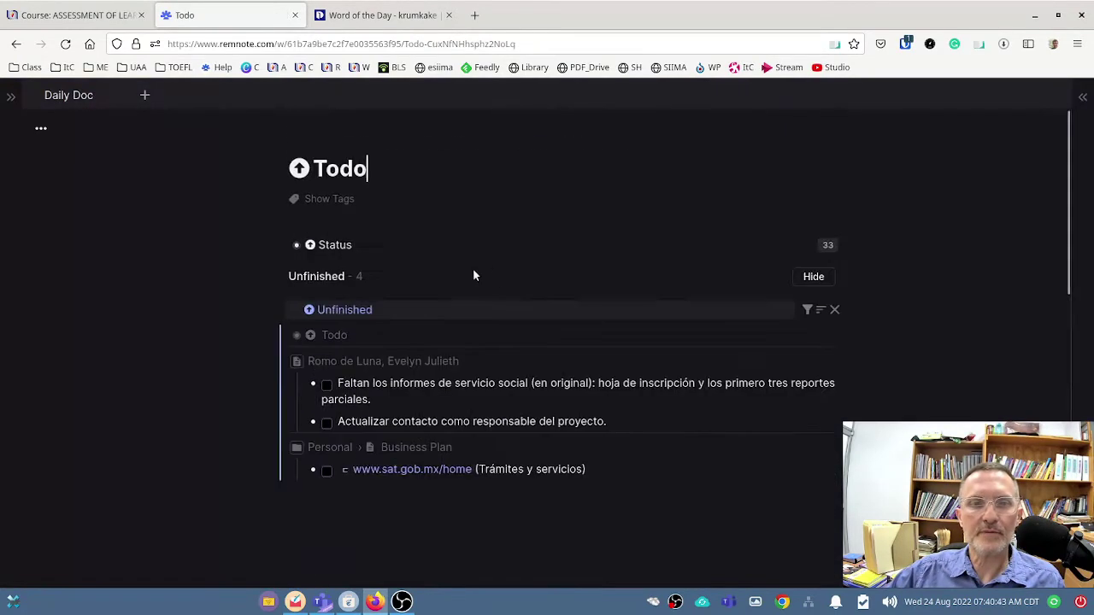
scroll(461, 275, down, 8)
scroll(538, 406, up, 10)
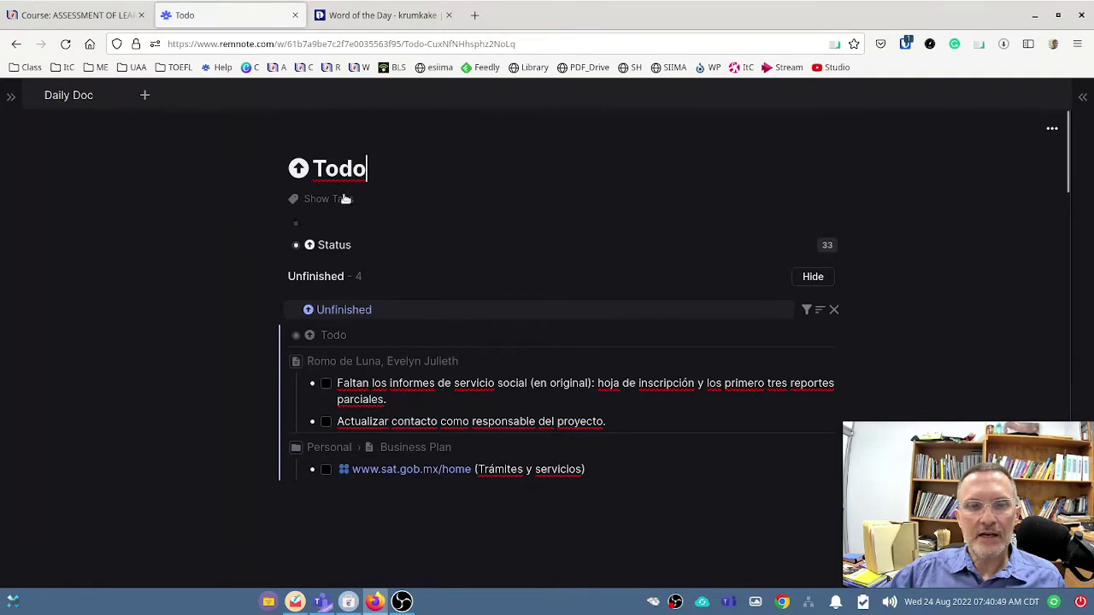
- Return to the Student Introduction To RemNote document and open its linked TOEFL Vocabulary Flashcards document
click(18, 45)
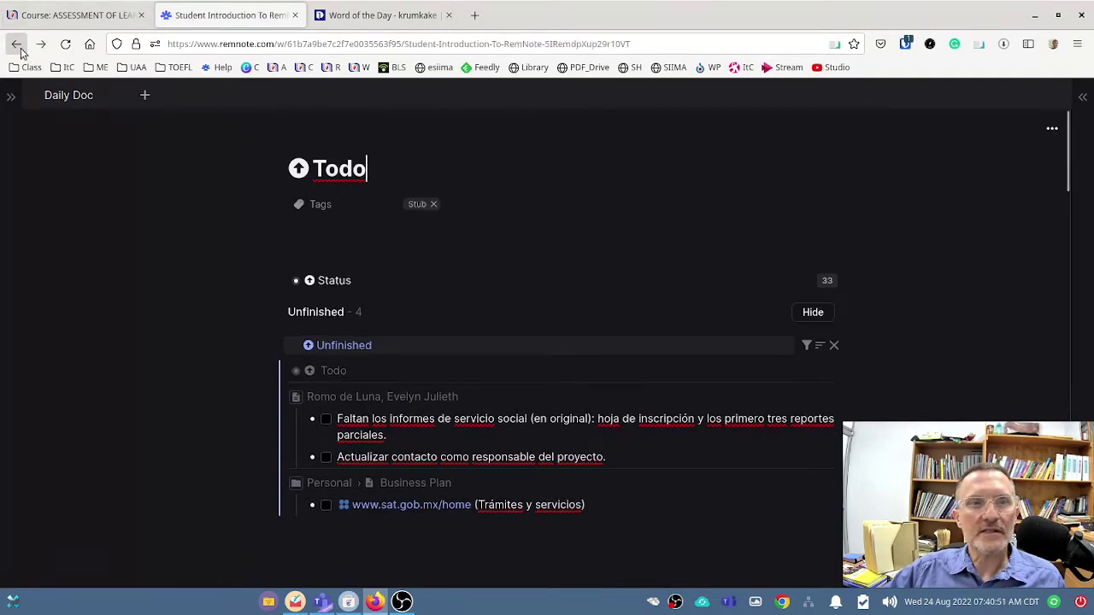
scroll(461, 319, up, 4)
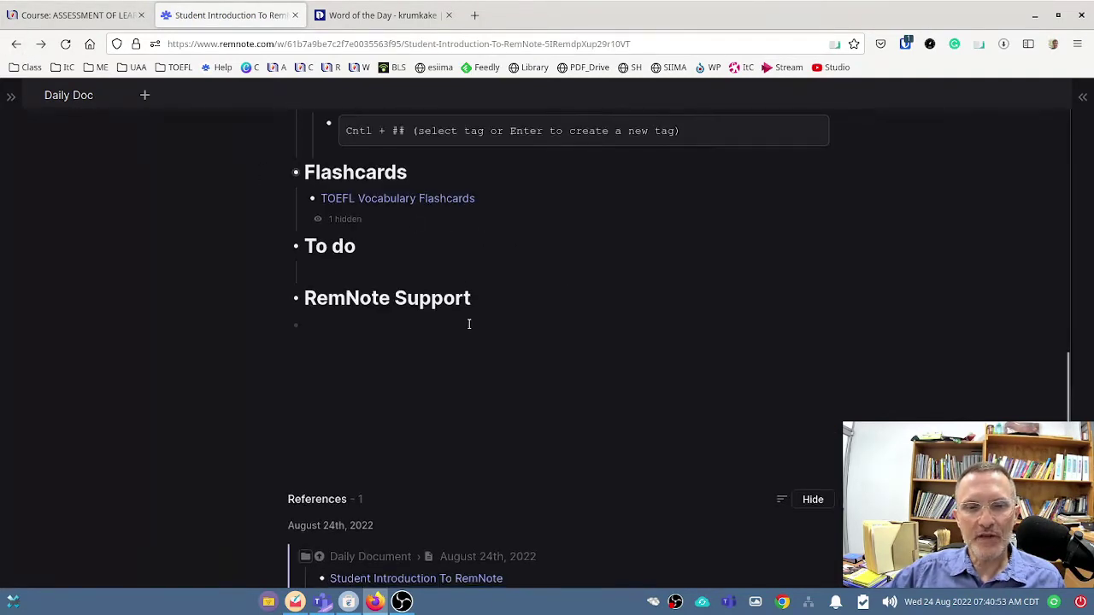
scroll(475, 317, up, 2)
scroll(444, 339, down, 5)
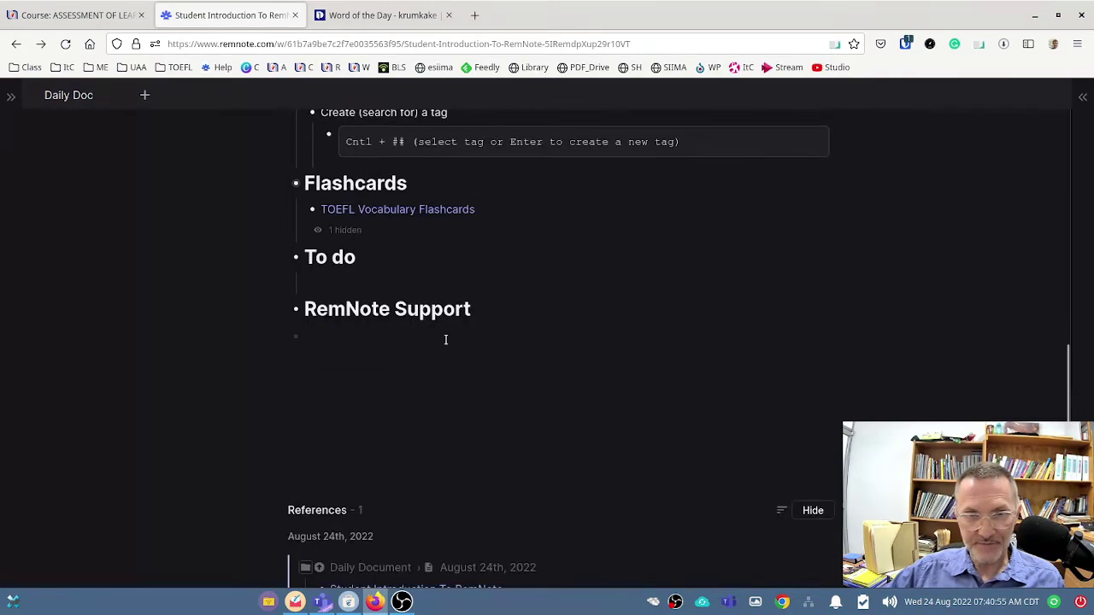
click(447, 210)
scroll(485, 381, down, 2)
scroll(490, 376, up, 1)
- Delete the three krumkake flashcards at the end of the TOEFL Vocabulary Flashcards list
drag(1004, 329, 428, 483)
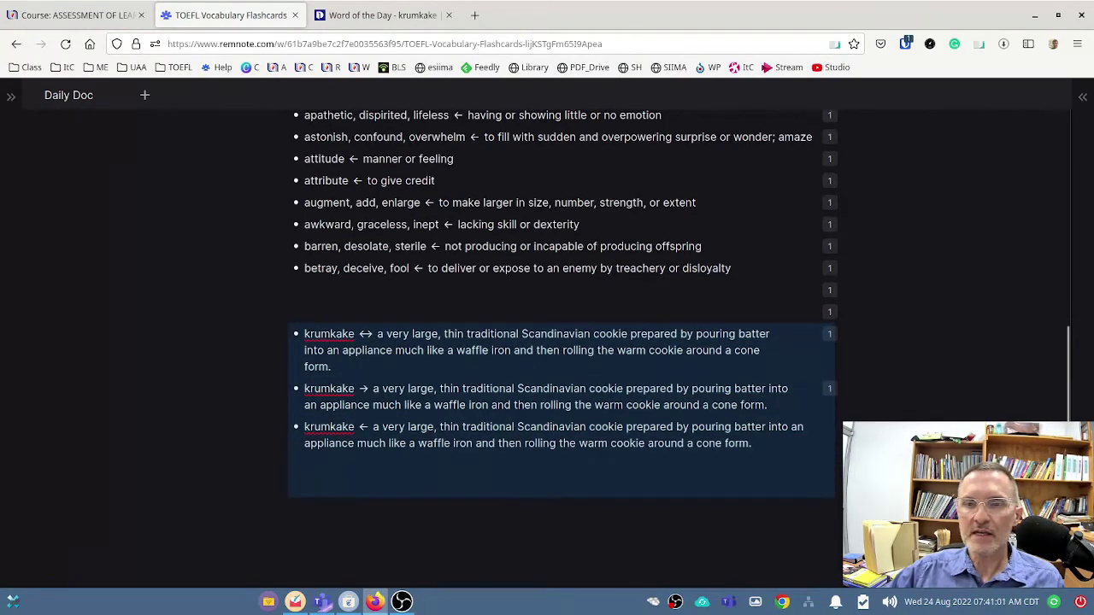
drag(971, 329, 269, 222)
drag(971, 323, 427, 447)
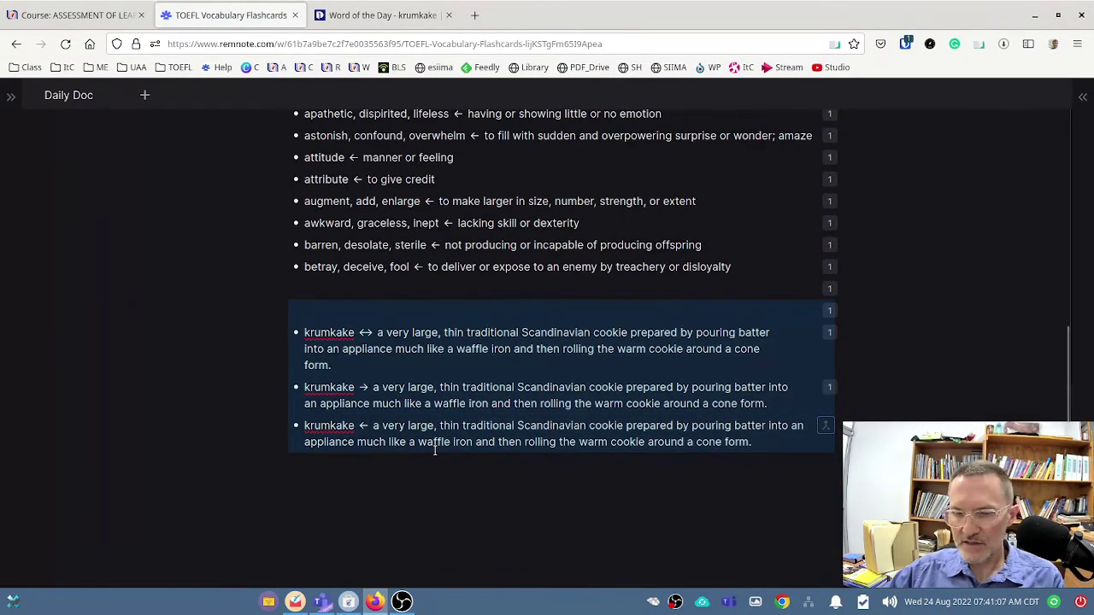
key(Delete)
click(33, 454)
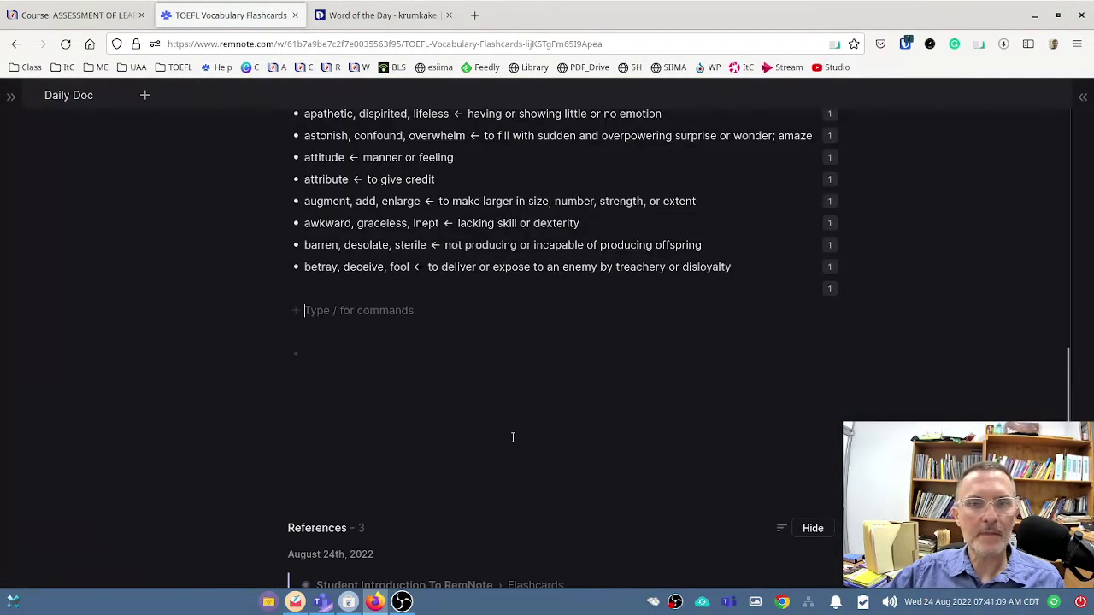
- Write "to do item #1" on the empty line at the end of the flashcard list
scroll(462, 436, down, 1)
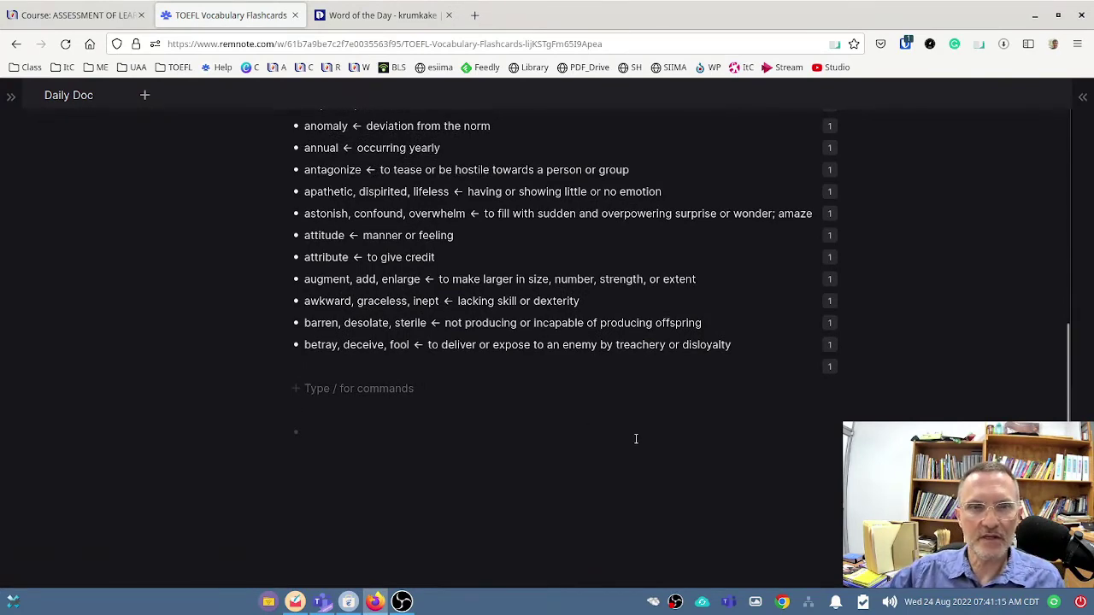
scroll(615, 434, up, 10)
scroll(610, 459, down, 15)
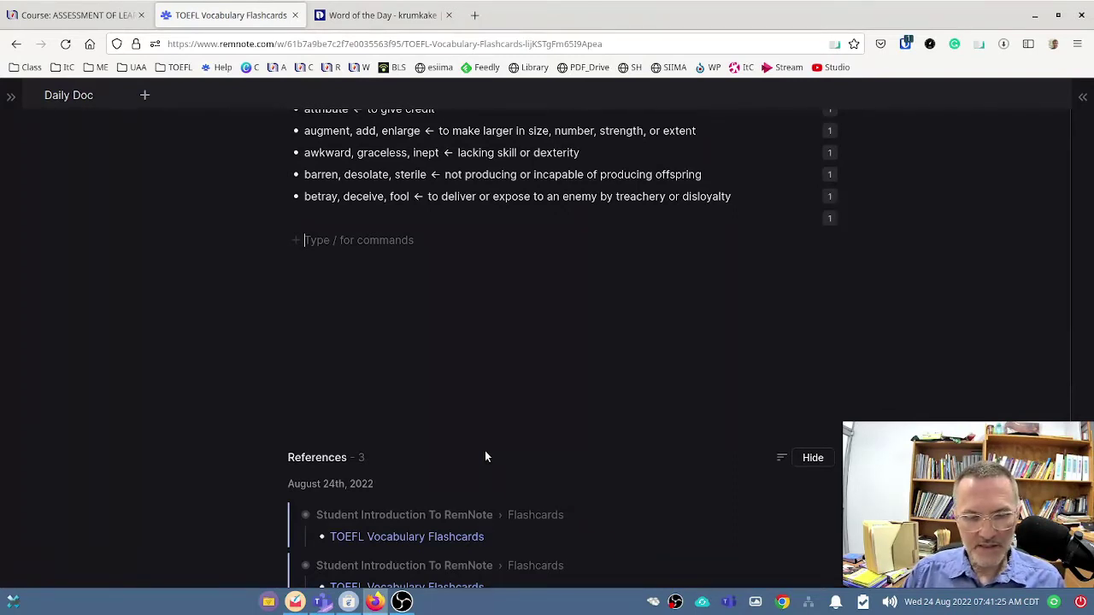
text(to )
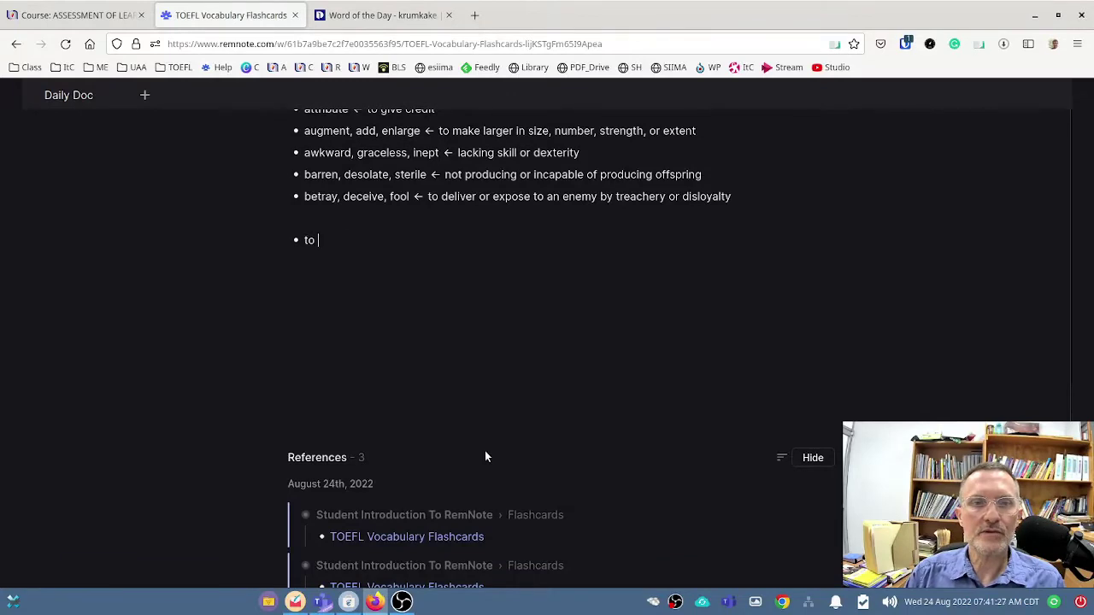
text(do item #1)
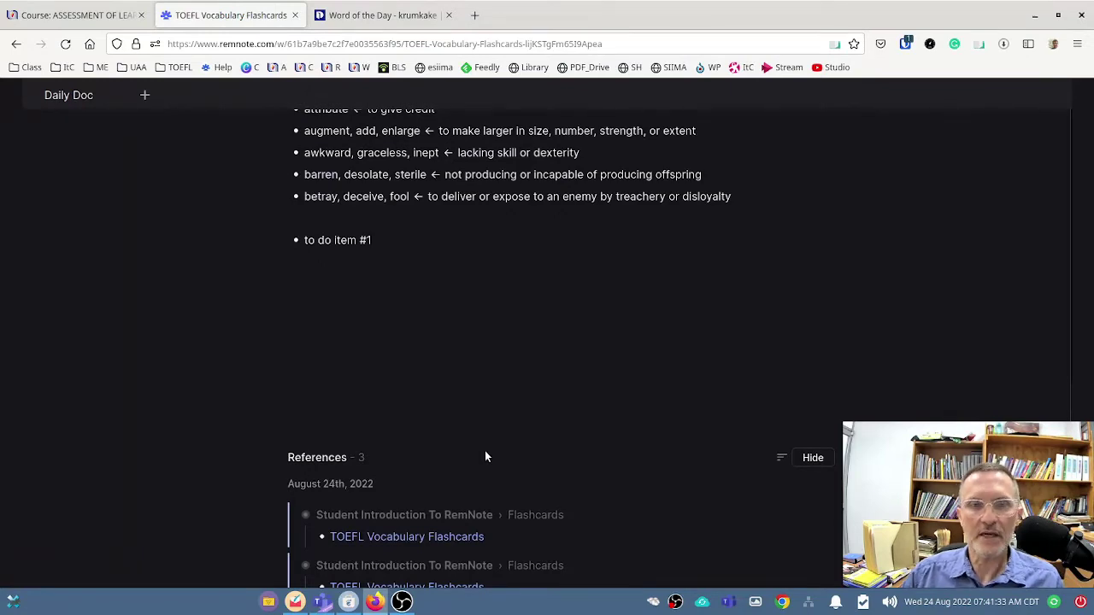
- Turn "to do item #1" into an unfinished to-do, mark it finished, and revert it to plain text
scroll(427, 413, up, 3)
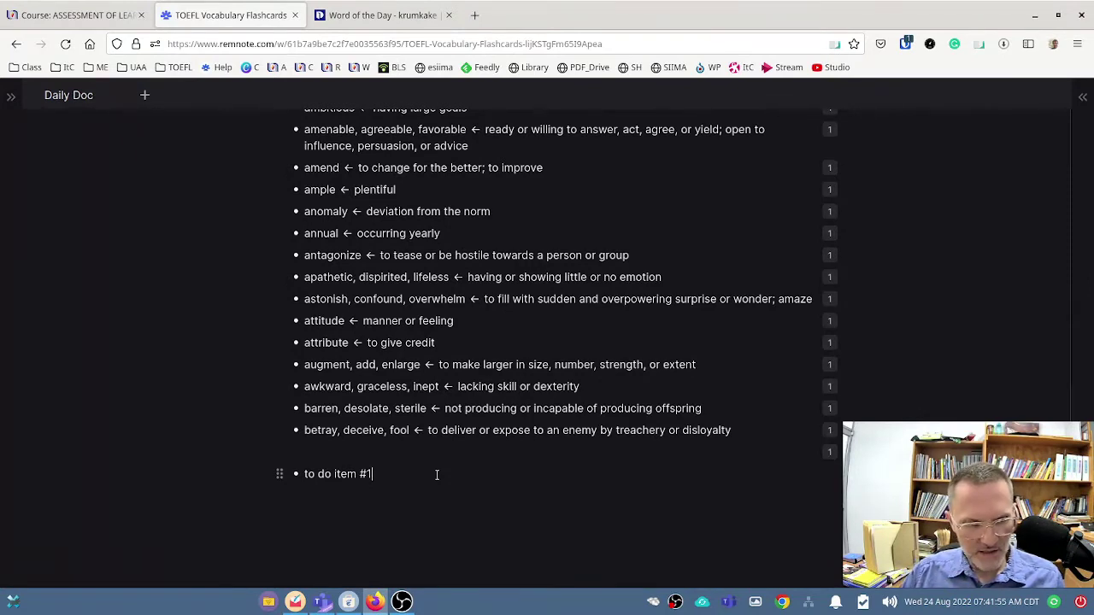
key(ctrl+Return)
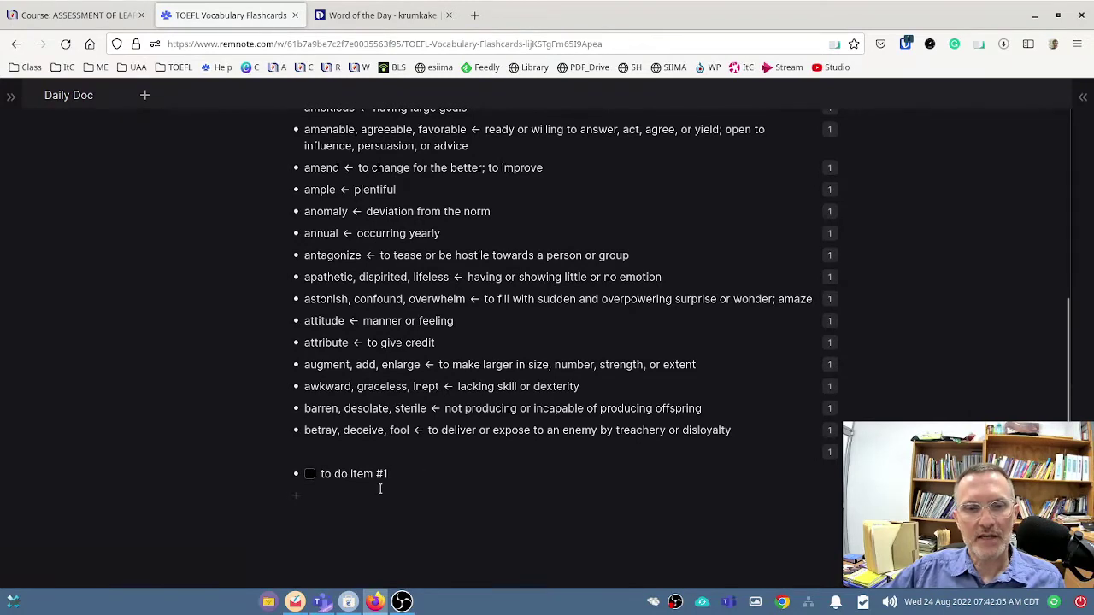
key(ctrl+Return)
key(ctrl+Return)
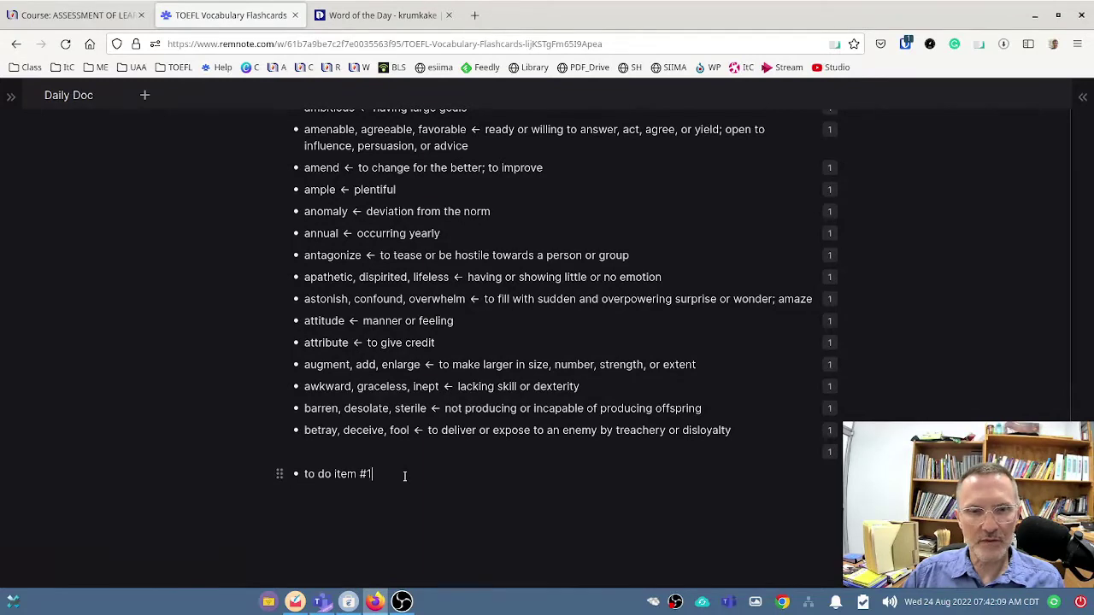
- Convert "to do item #1" into a to-do with the Todo slash command and mark it finished
text(/)
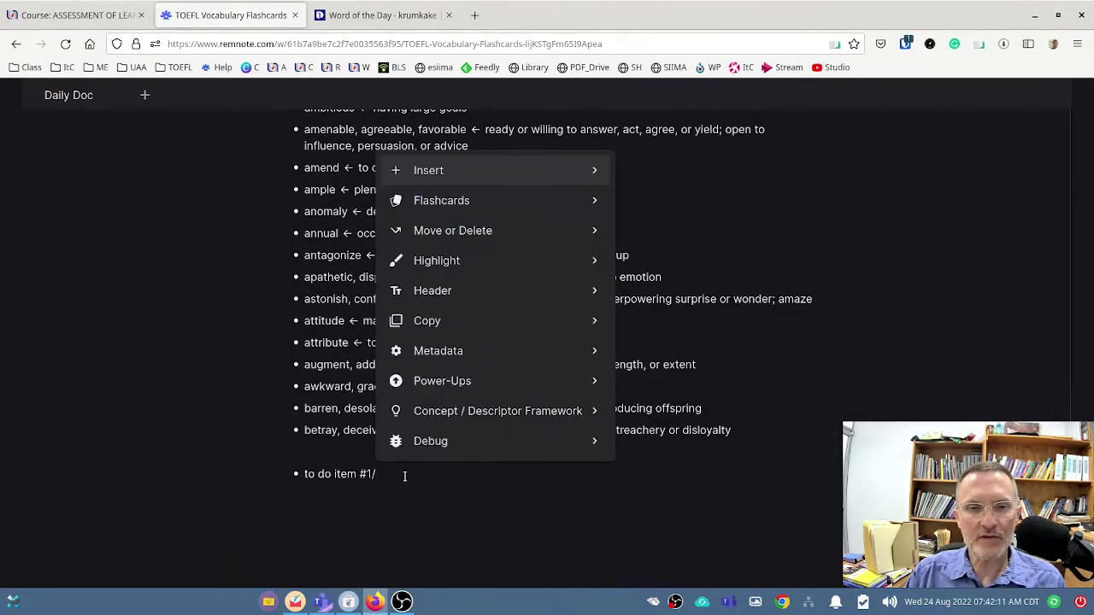
text(todo)
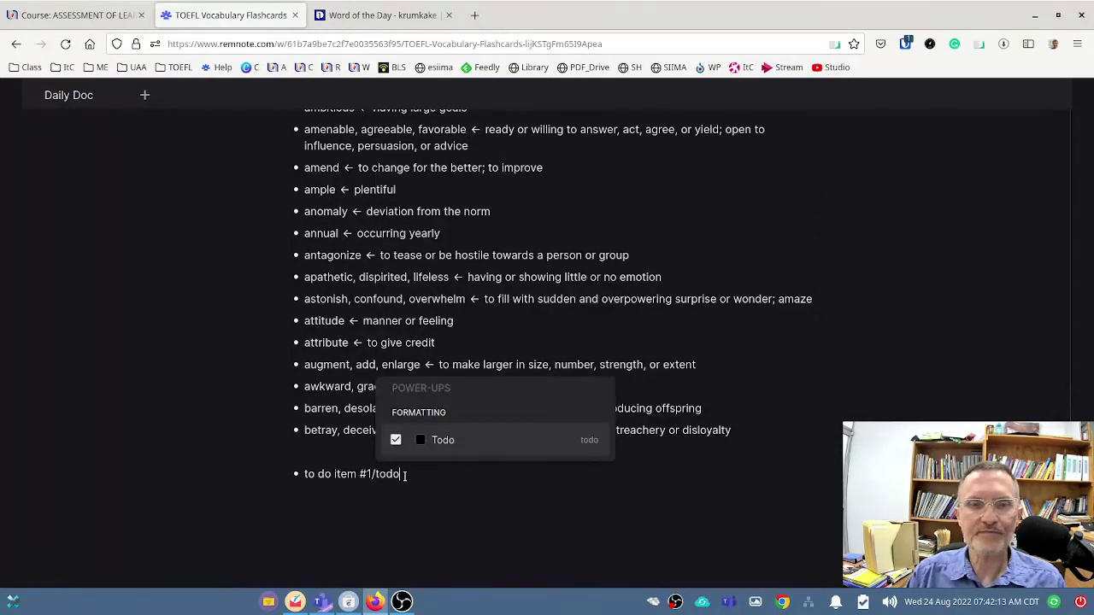
key(Return)
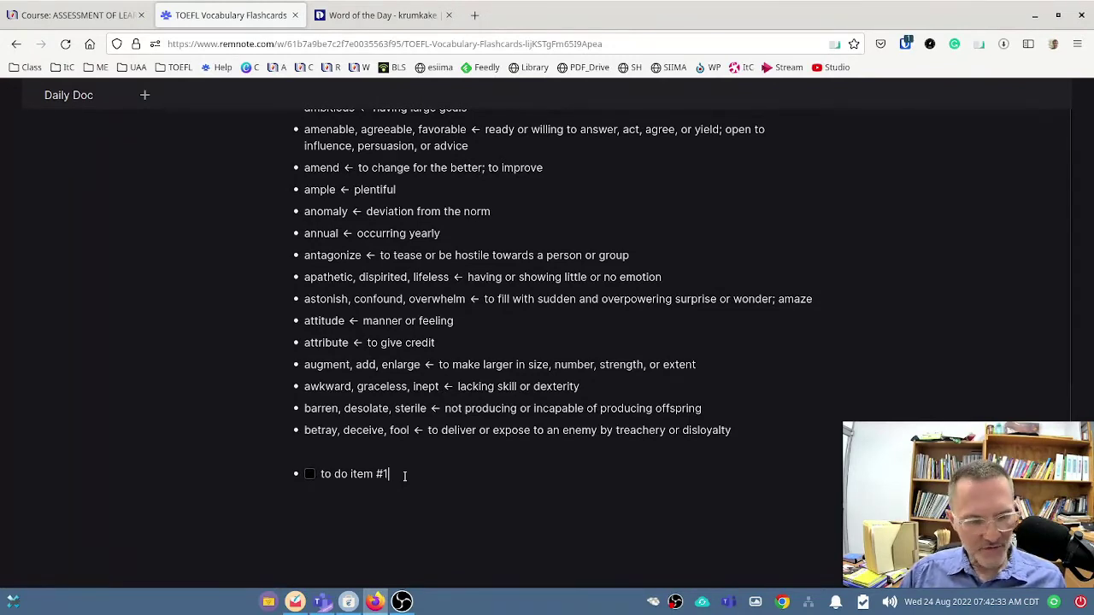
key(ctrl+Return)
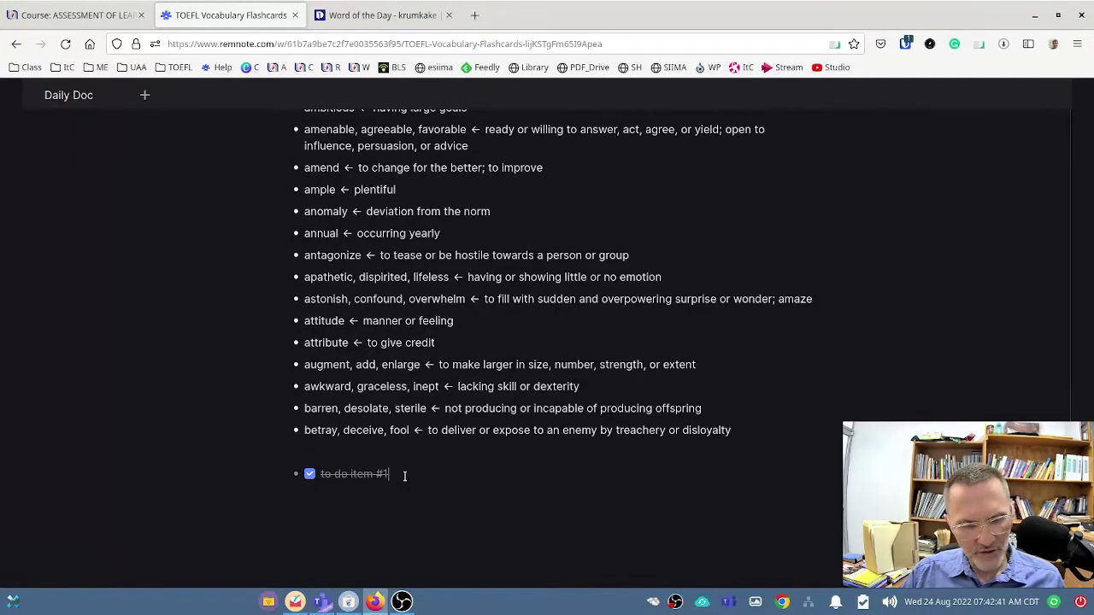
- Cycle "to do item #1" repeatedly through its plain, unfinished and finished states, ending with it as plain text
key(ctrl+Return)
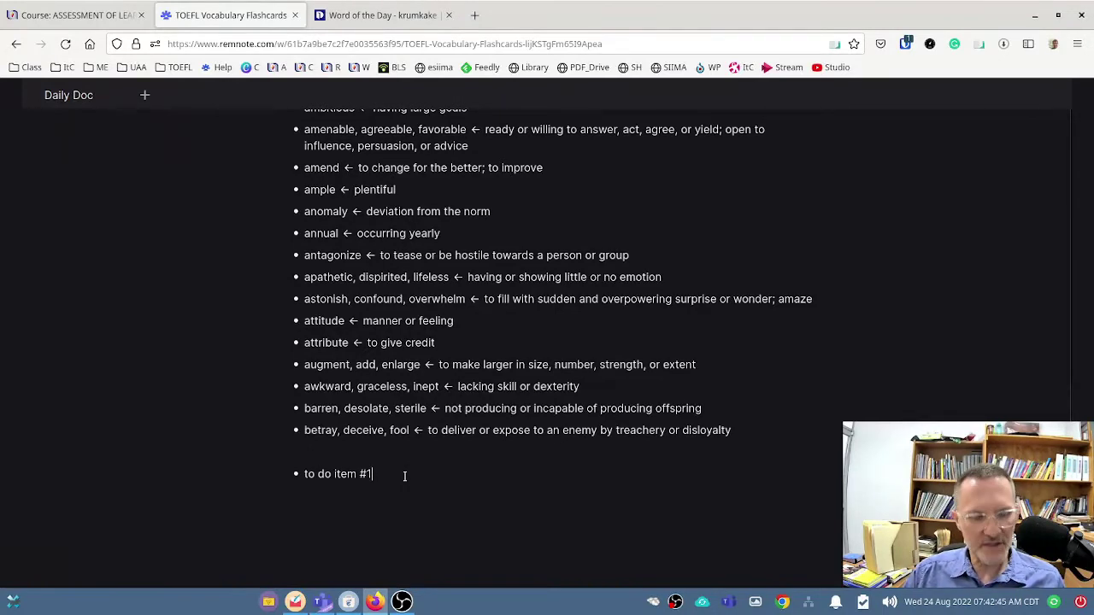
key(ctrl+Return)
key(ctrl+Return)
key(ctrl+Return)
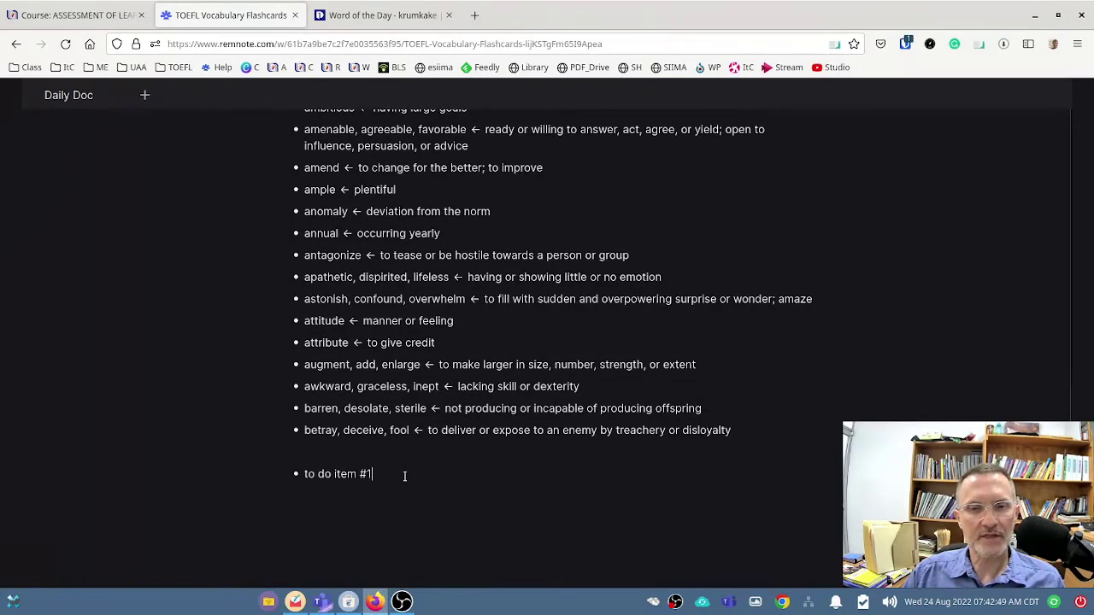
key(ctrl+Return)
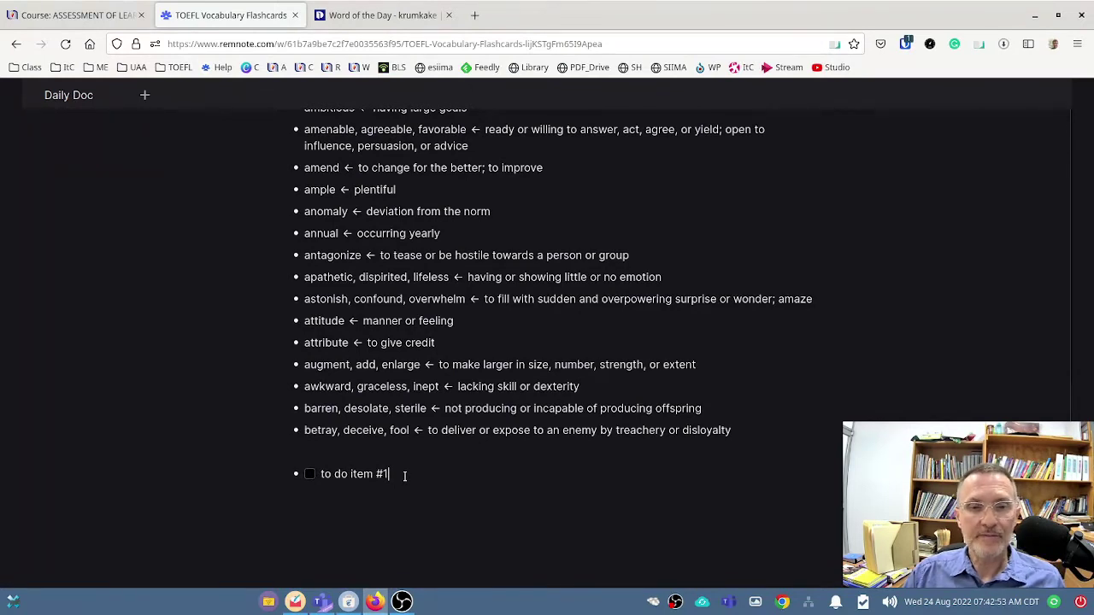
key(ctrl+Return)
key(ctrl+Return)
key(ctrl+Return)
key(ctrl+Return)
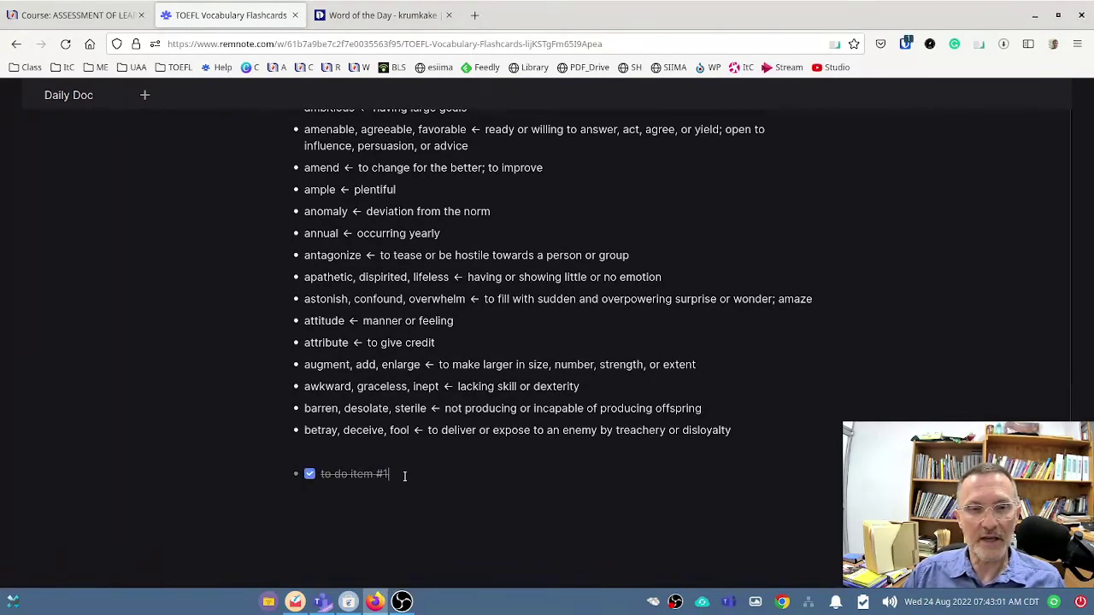
key(ctrl+Return)
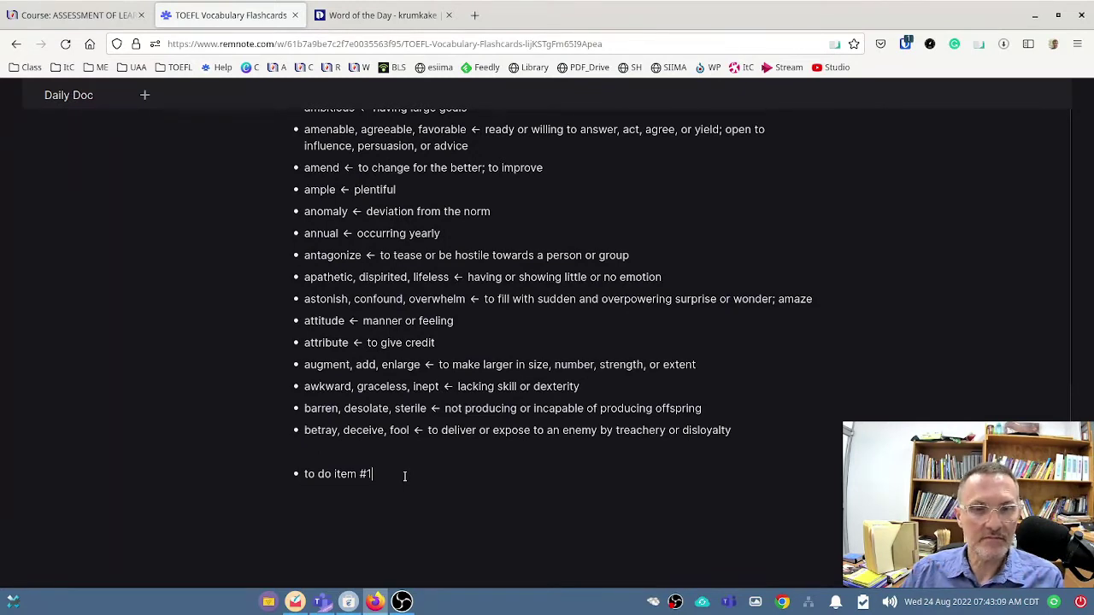
key(ctrl+Return)
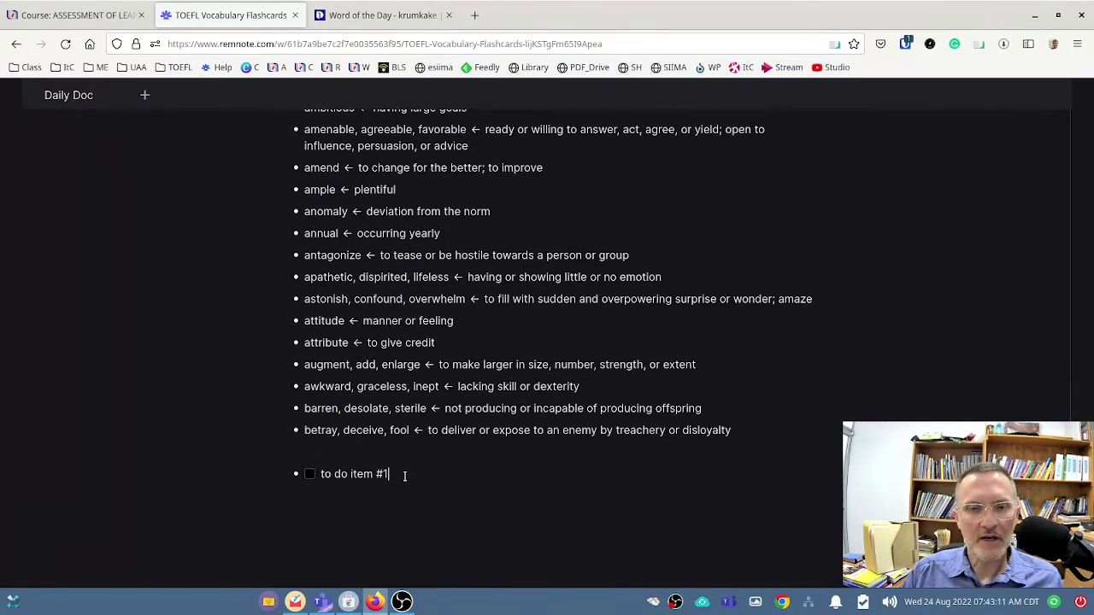
click(309, 474)
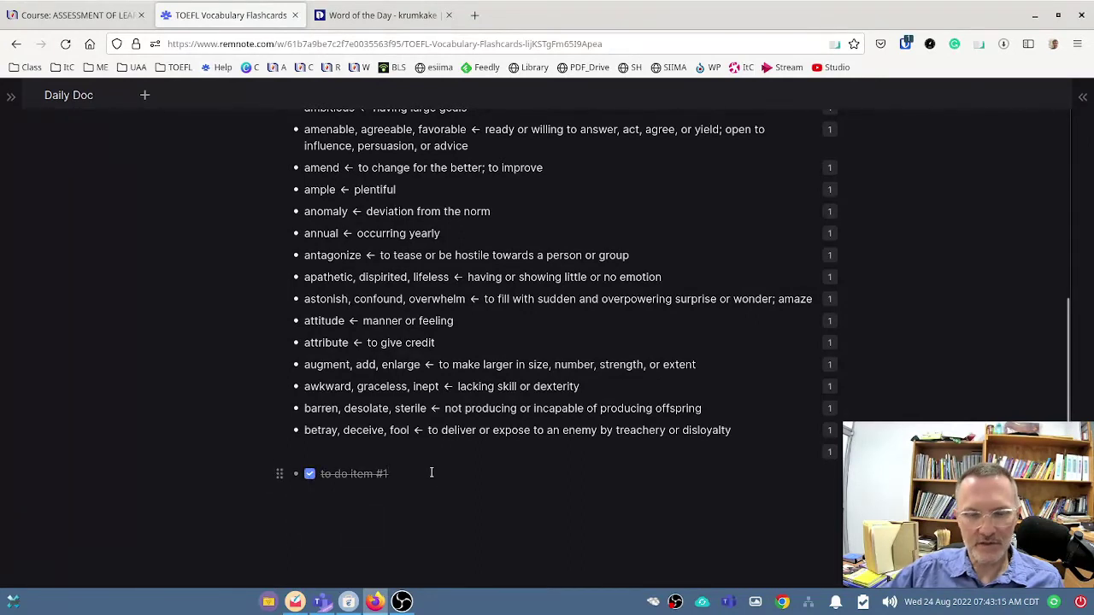
key(ctrl+Return)
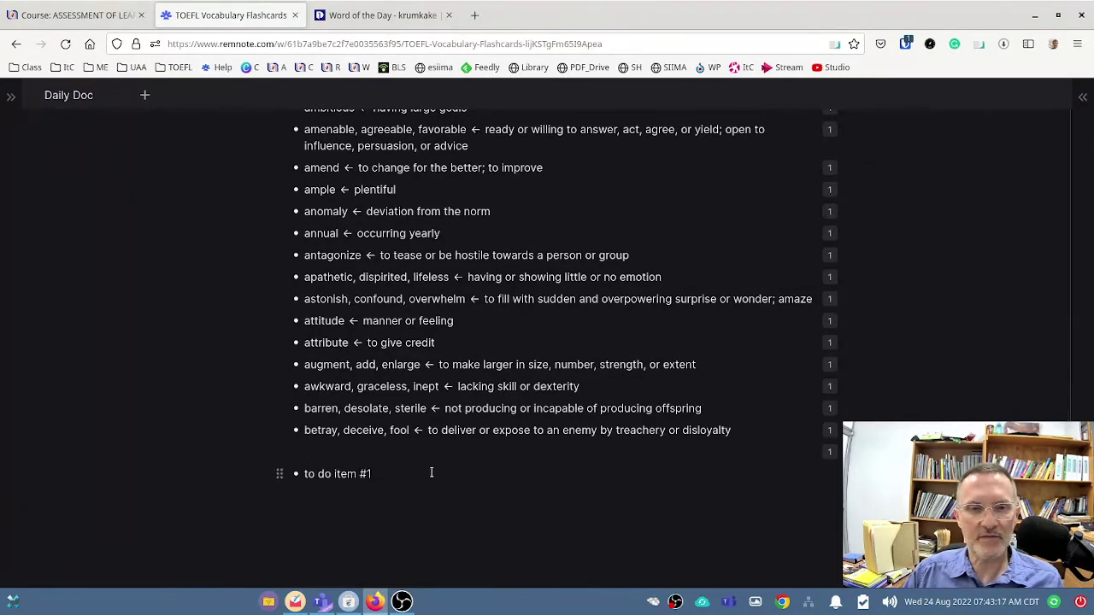
- Turn "to do item #1" into an unfinished to-do and search for "todo" to open the Todo page listing unfinished items
key(ctrl+Return)
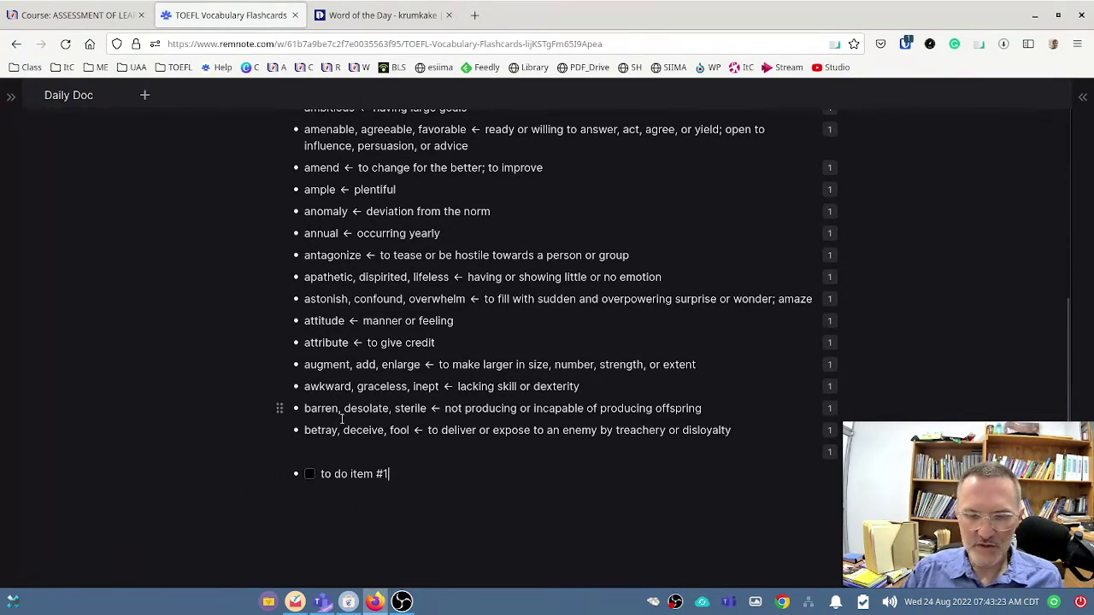
key(ctrl+p)
text(todo)
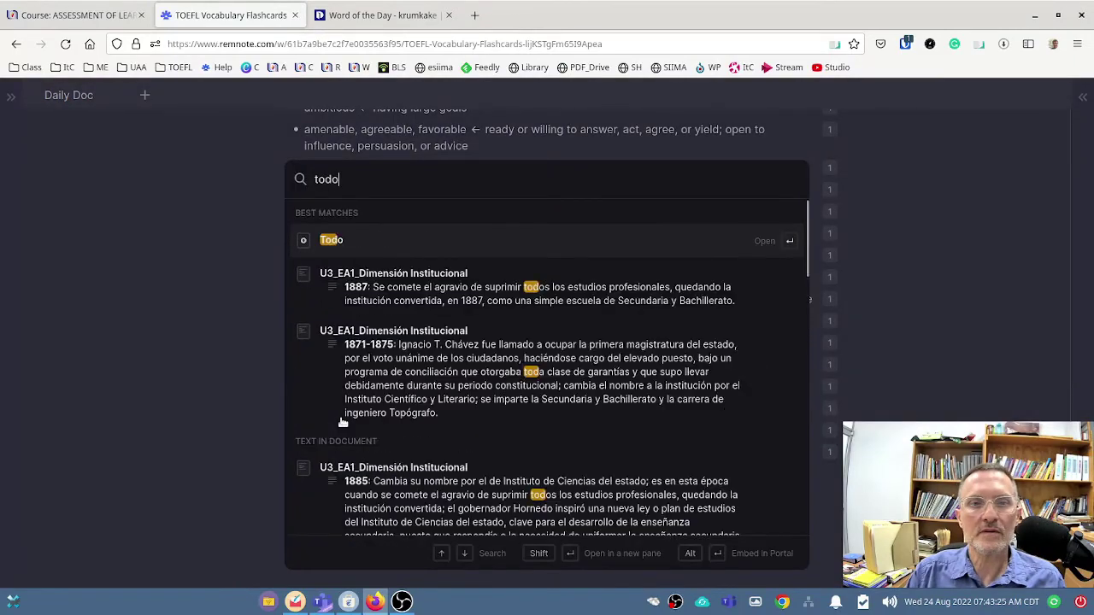
key(Return)
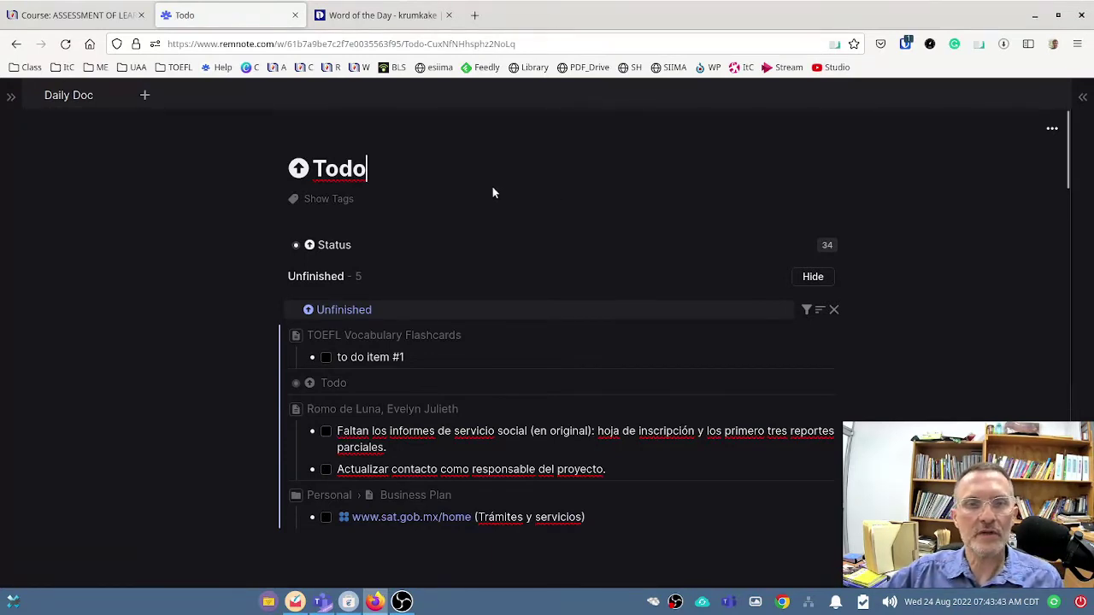
mouse_move(315, 253)
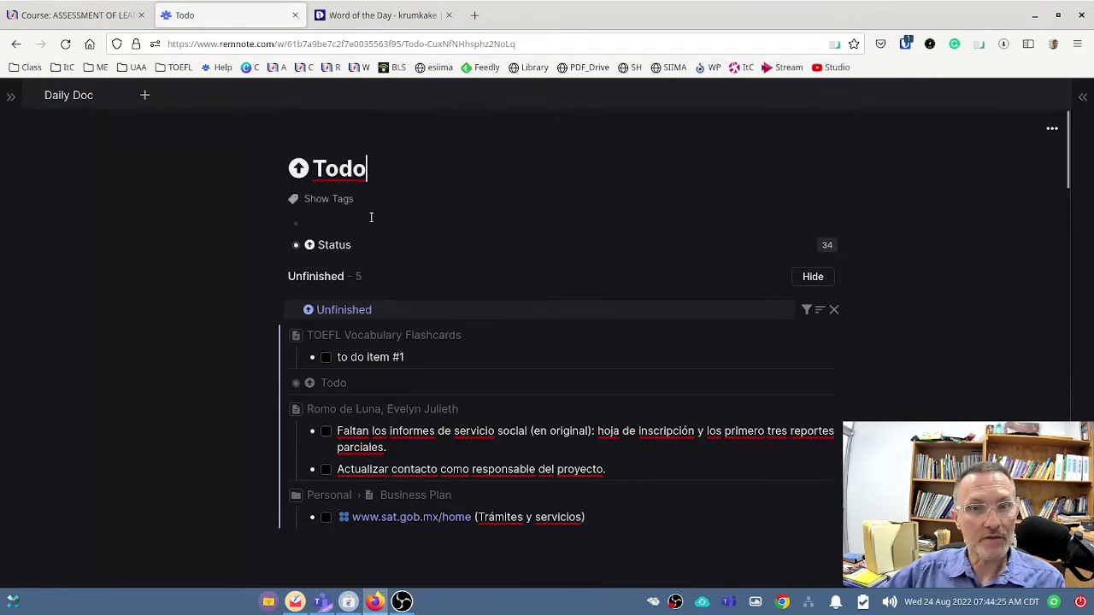
- Go back from the Todo page and reopen the Student Introduction To RemNote document
click(14, 45)
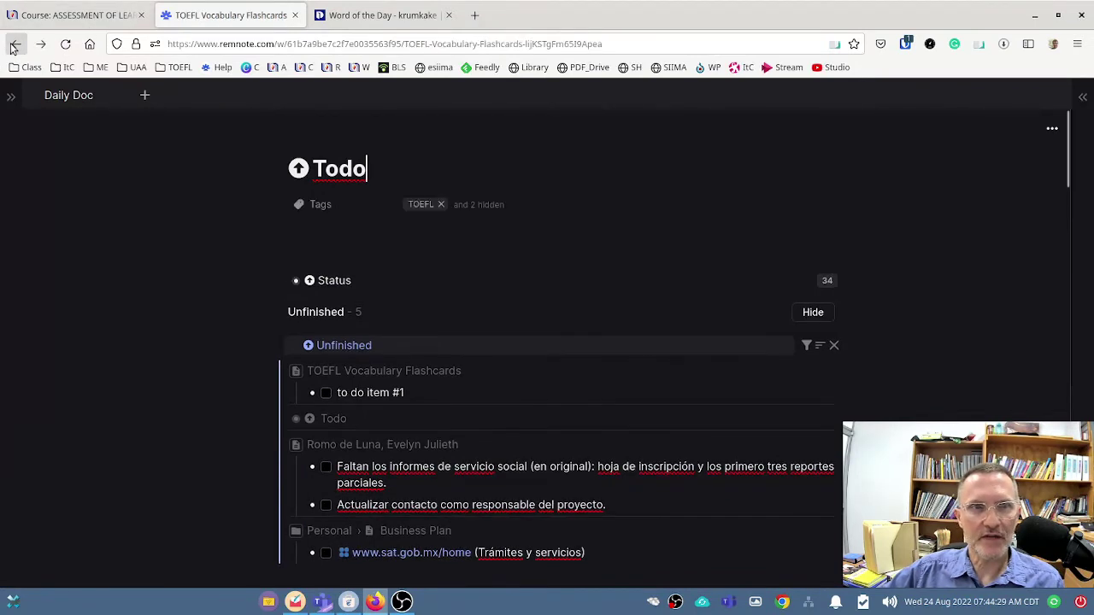
click(14, 44)
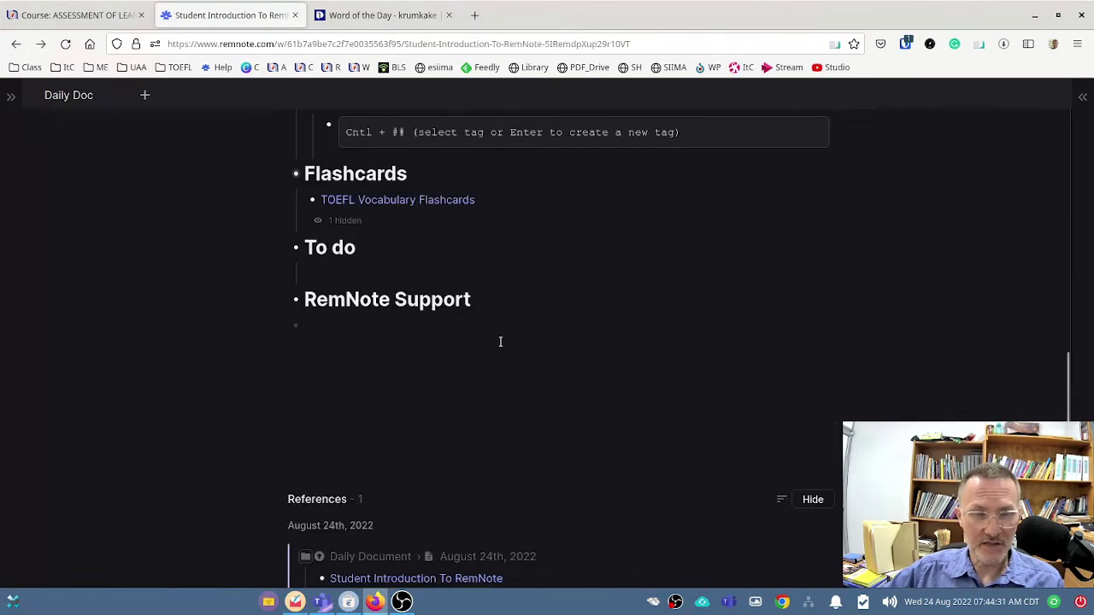
click(16, 43)
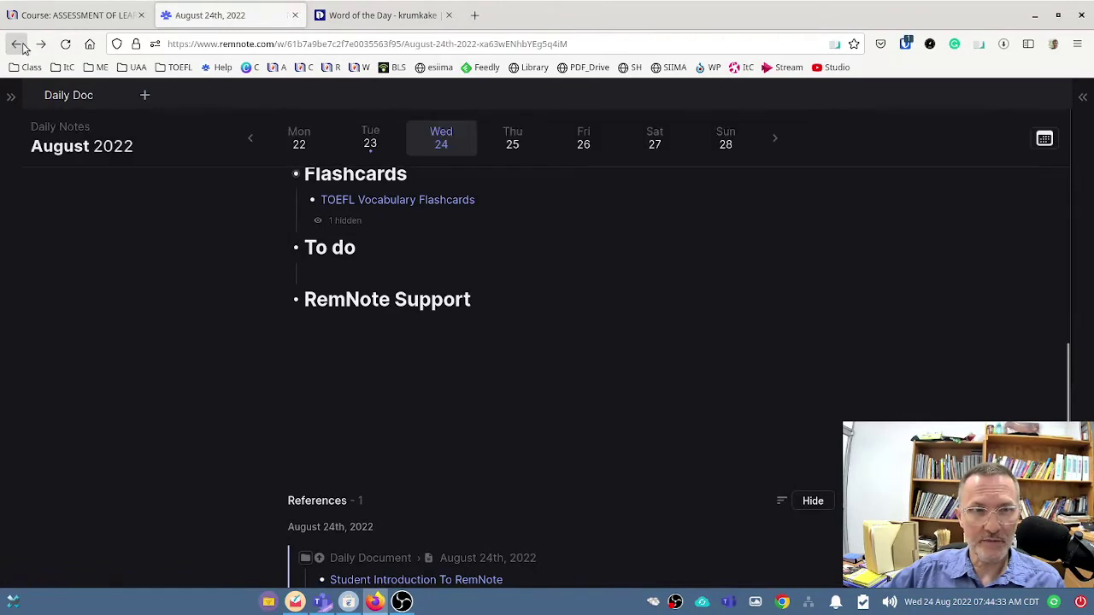
click(384, 306)
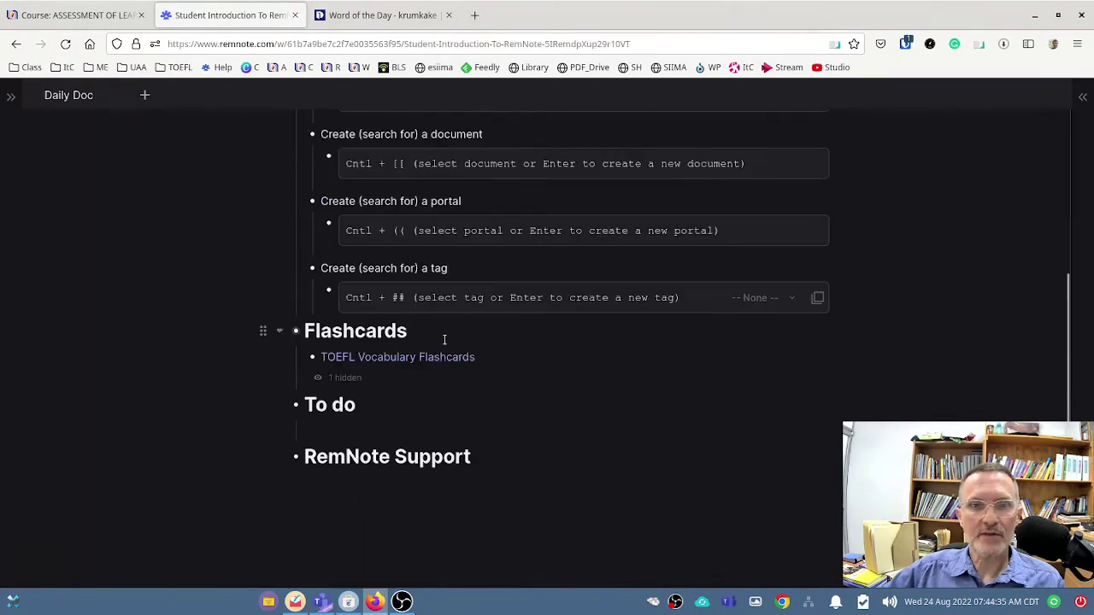
- Review the Keyboard Shortcuts section, then open the global search briefly and dismiss it
scroll(453, 338, down, 3)
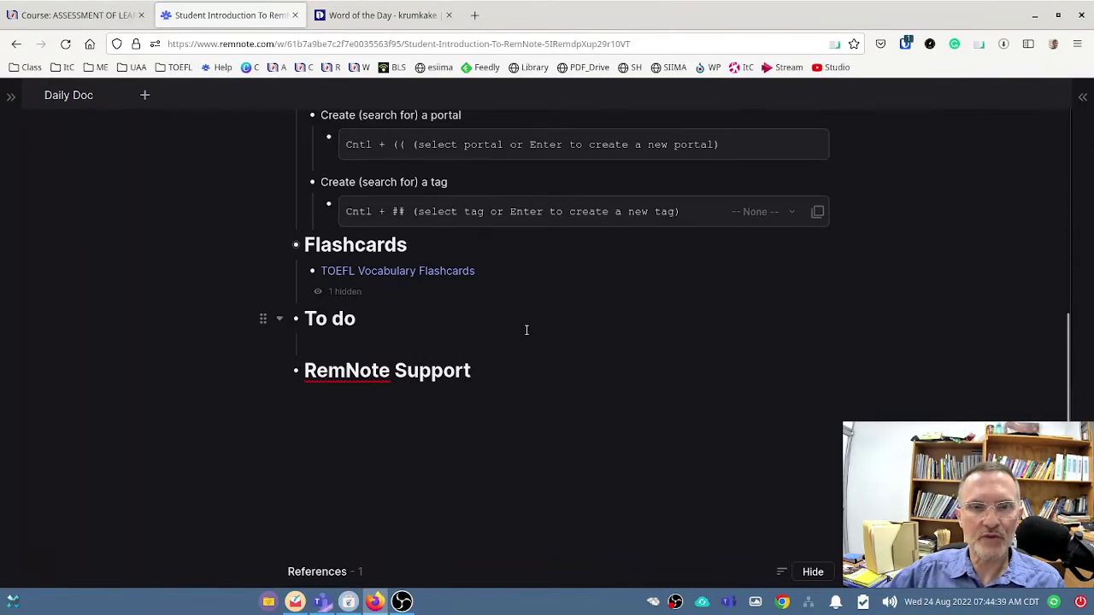
scroll(527, 327, up, 5)
scroll(479, 304, down, 2)
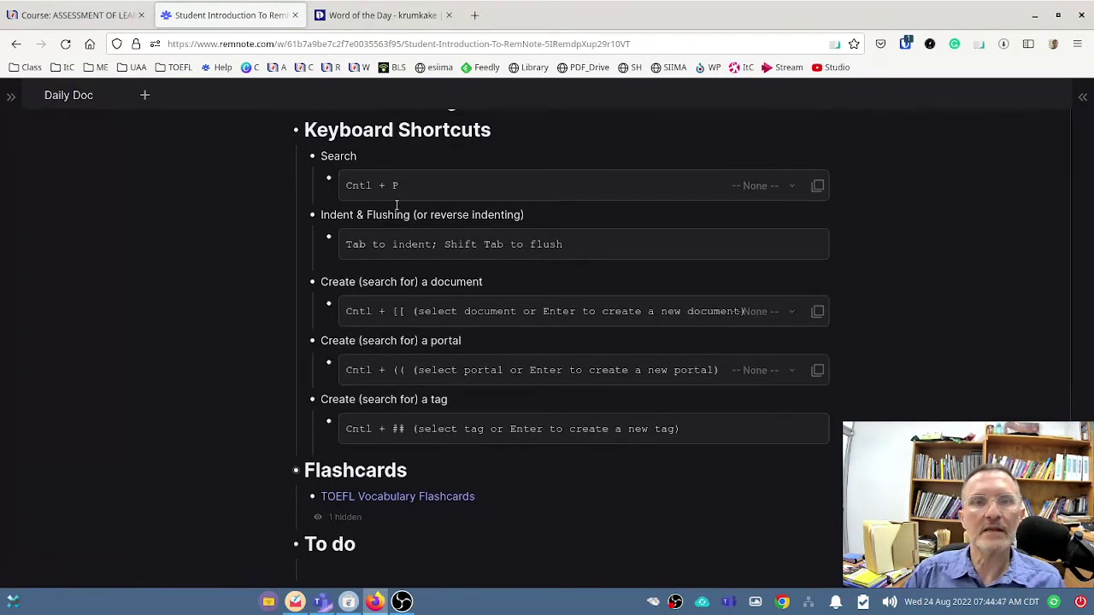
key(ctrl+p)
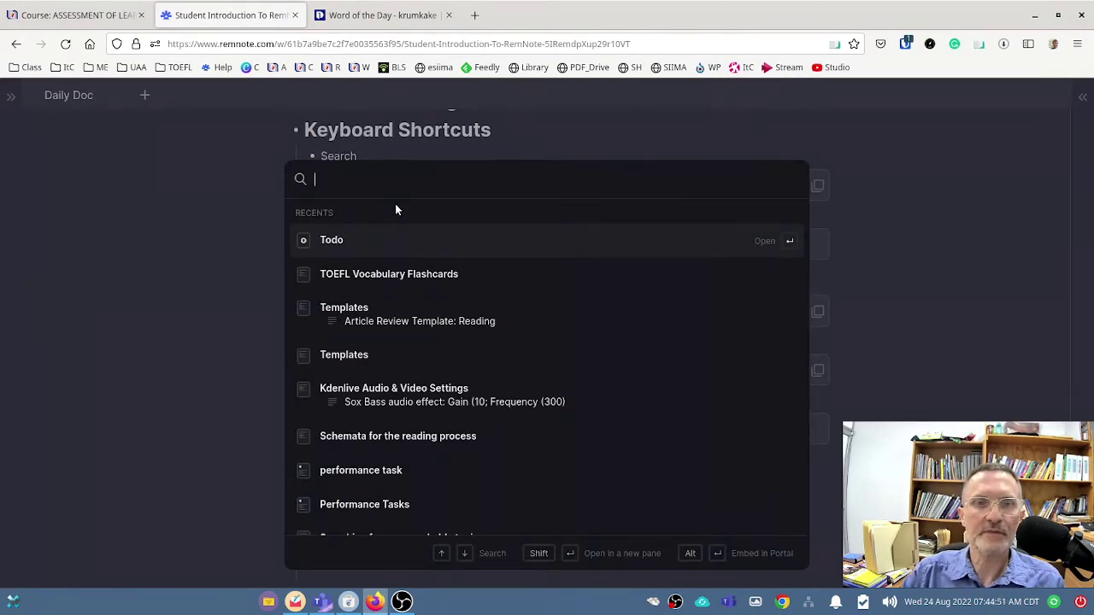
key(Escape)
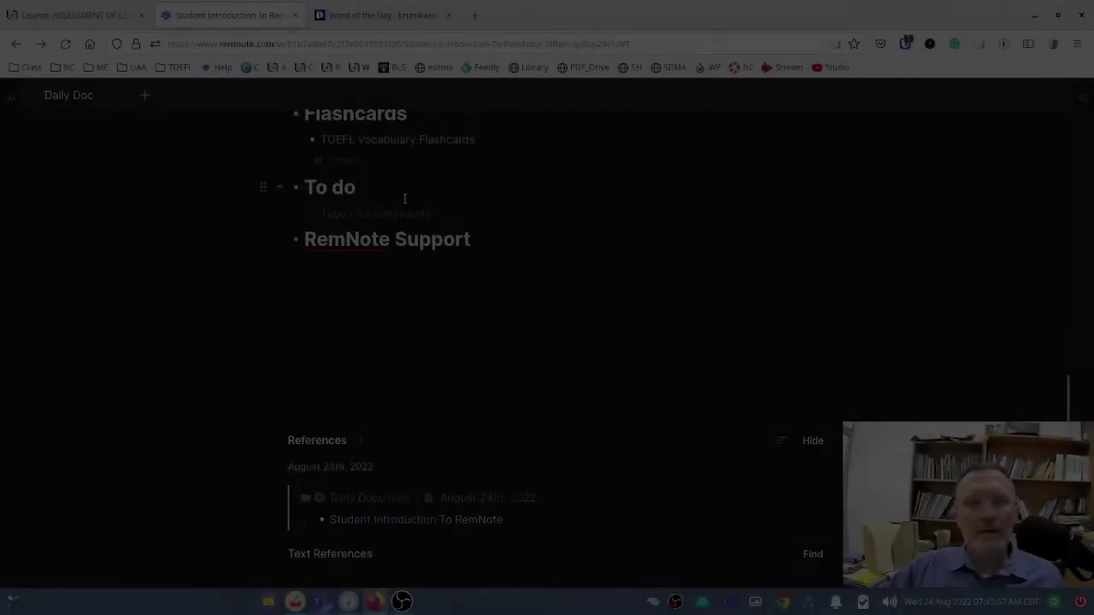
- Below the RemNote Support heading, leave an empty line and add three filler lines: "asñdl fk jasdfasdfñ ljkasdf", "asdfñl kjasdf" and "asñd lfjk"
click(406, 189)
scroll(549, 363, up, 1)
click(475, 313)
key(Return)
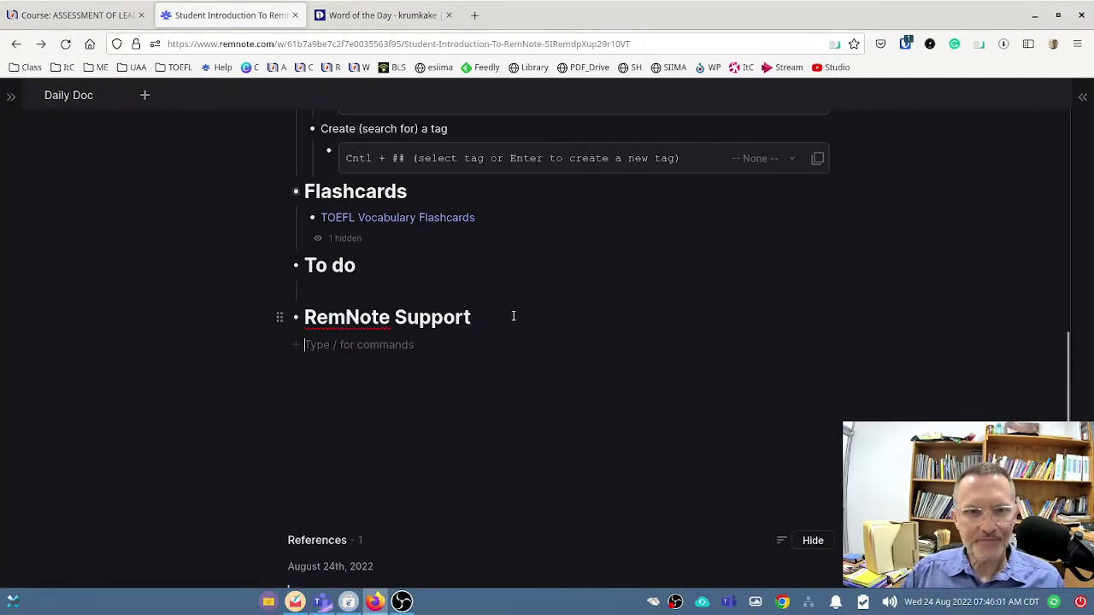
key(Return)
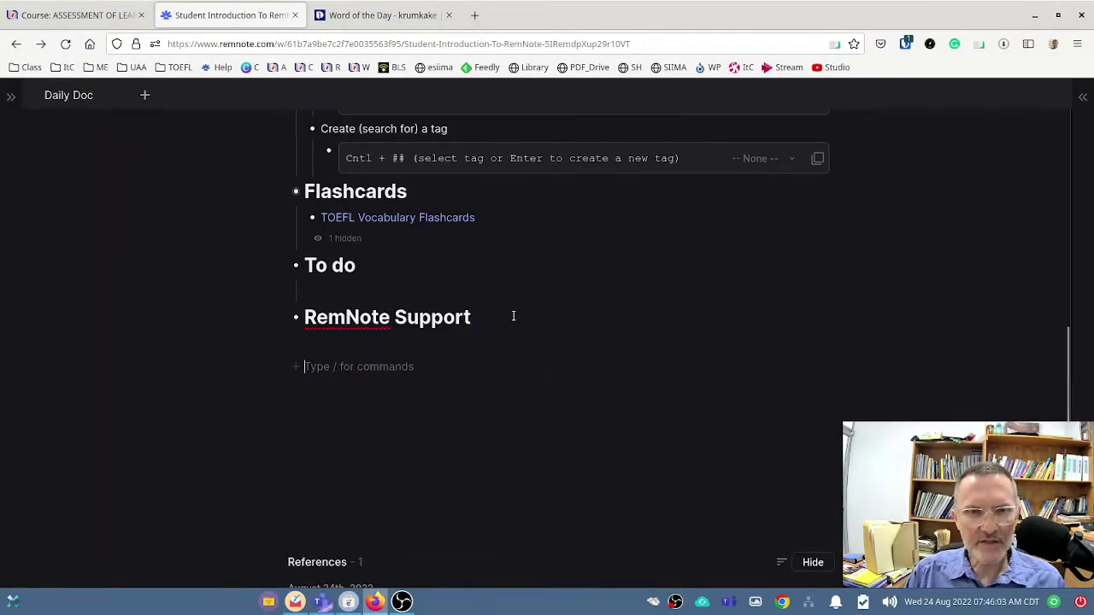
text(asñdl fk jasdfasdfñ ljkasdf)
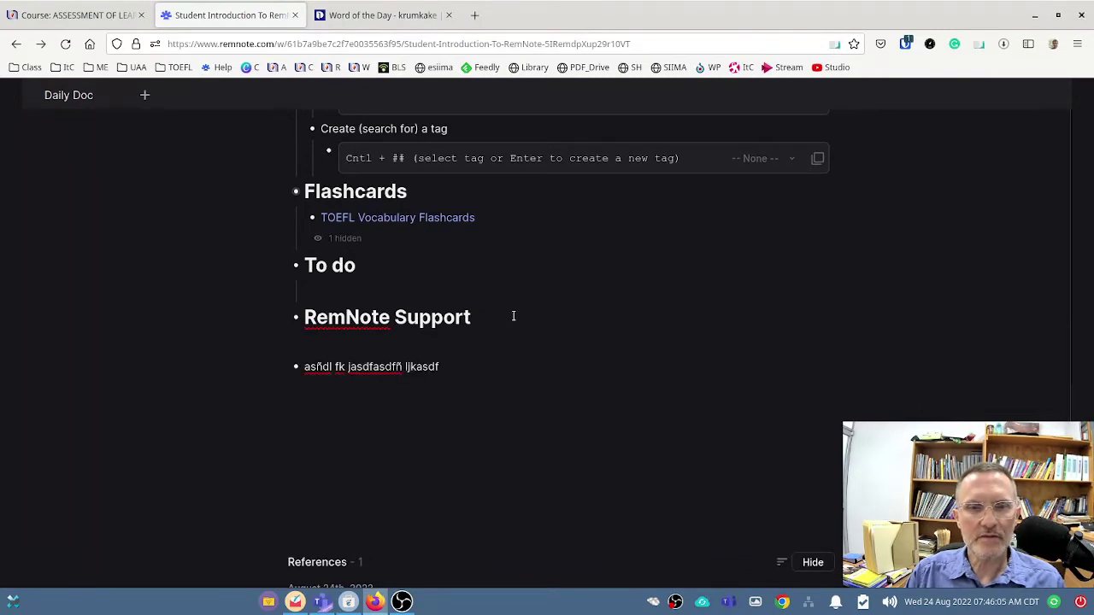
key(Return)
text(asdffñl kjasdf)
key(Return)
text(asñd lfjk)
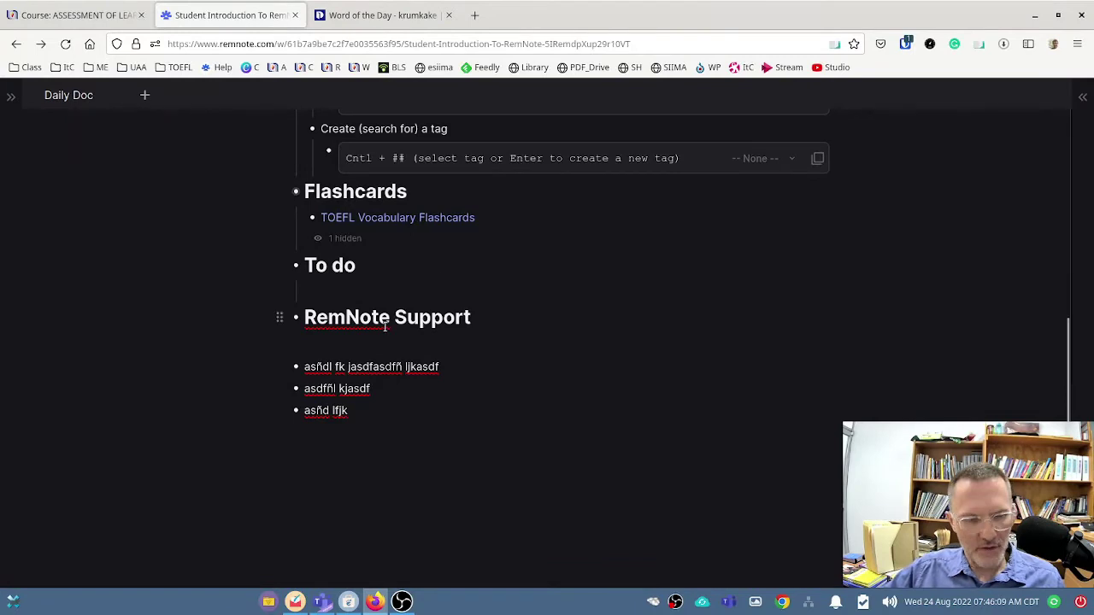
- Indent "asñdl fk jasdfasdfñ ljkasdf" under the empty bullet and nest "asdfñl kjasdf" one level deeper beneath it
key(Up)
key(Up)
key(Tab)
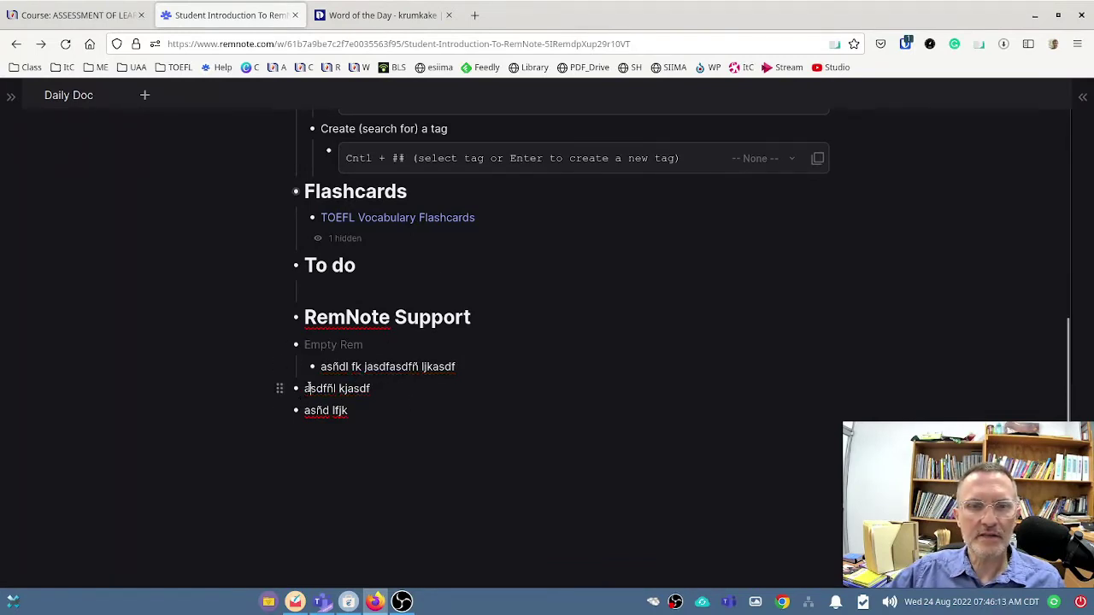
key(Down)
key(Tab)
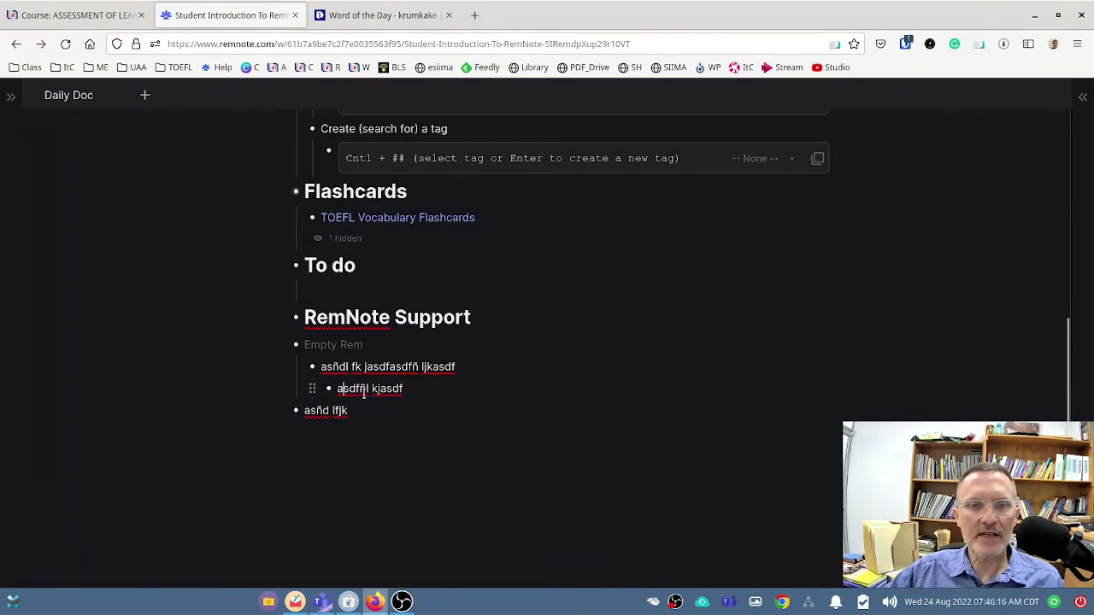
click(295, 368)
click(295, 368)
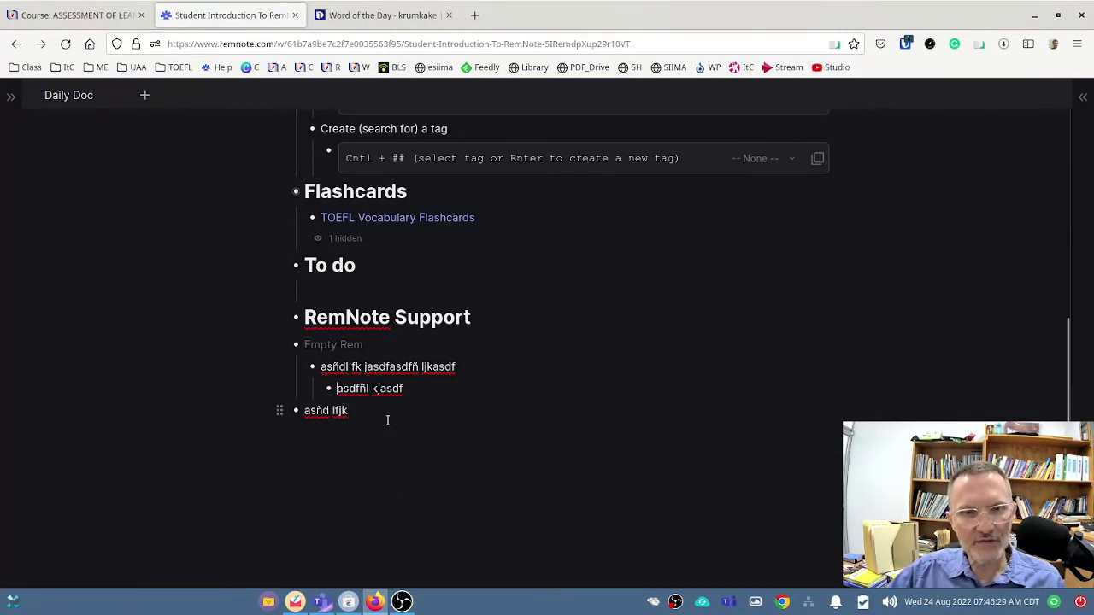
- Outdent "asdfñl kjasdf" to the top level, indent it two levels again, and return it to the top level
key(shift+Tab)
key(shift+Tab)
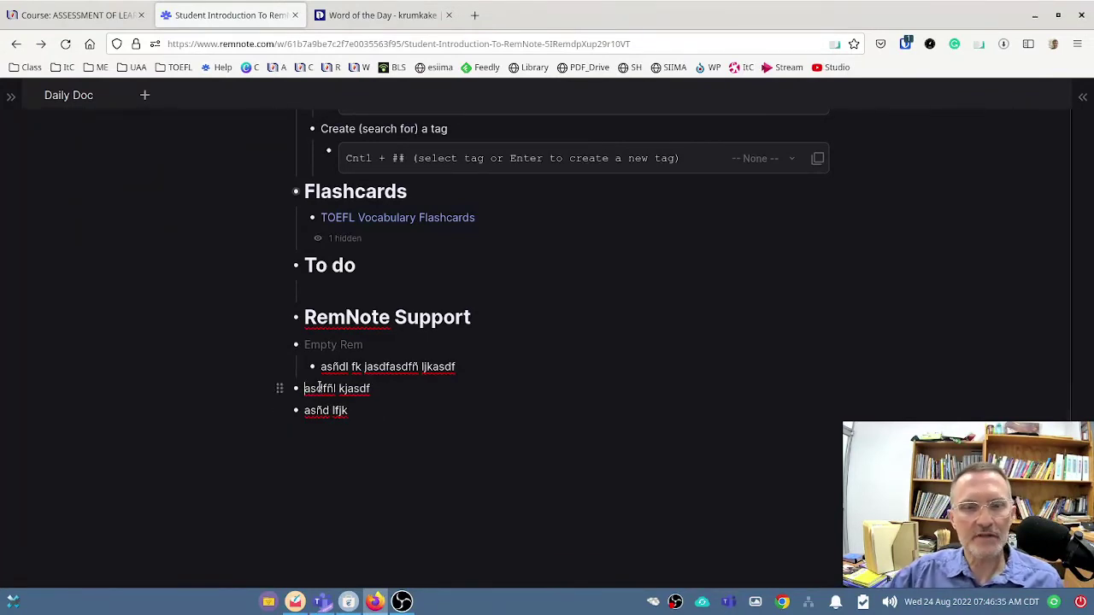
key(Tab)
key(Tab)
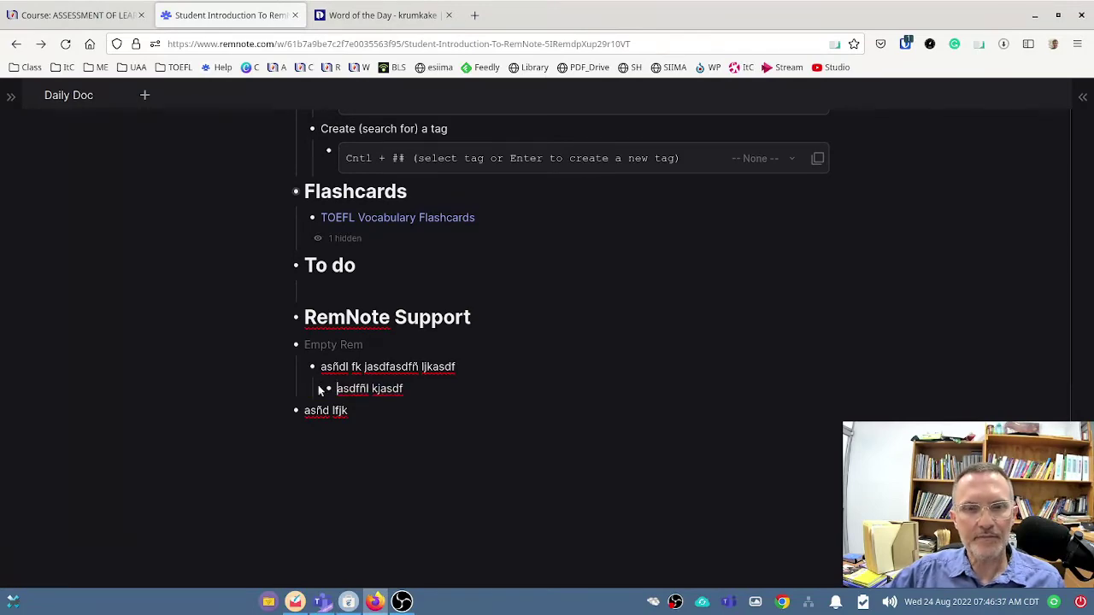
key(shift+Tab)
key(shift+Tab)
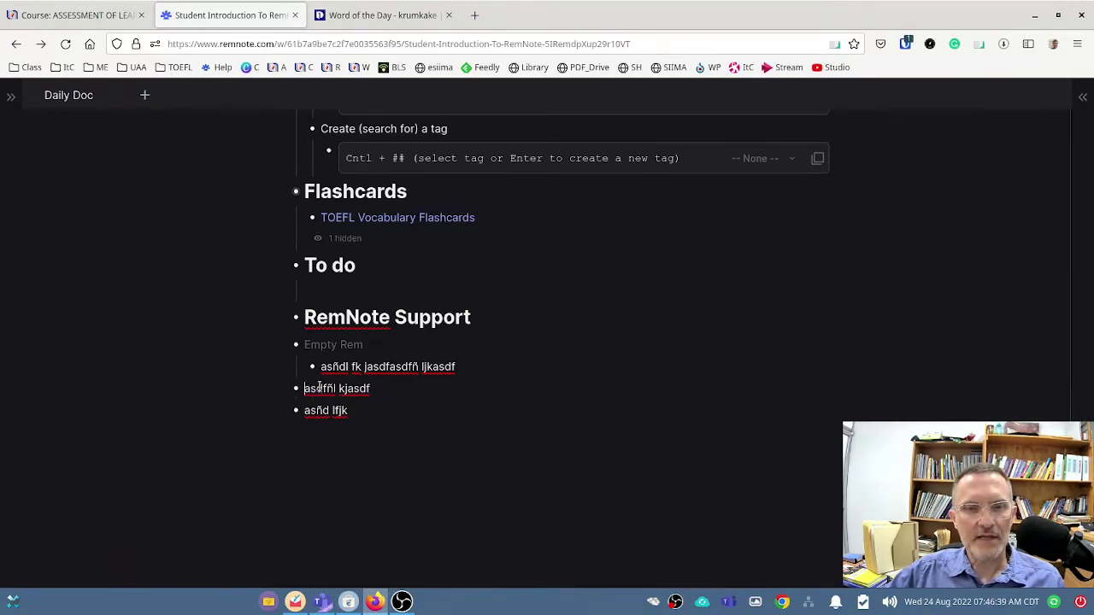
- Recheck the listed document-creation shortcut and add an empty line below "asñd lfjk"
scroll(351, 400, up, 4)
scroll(351, 400, up, 2)
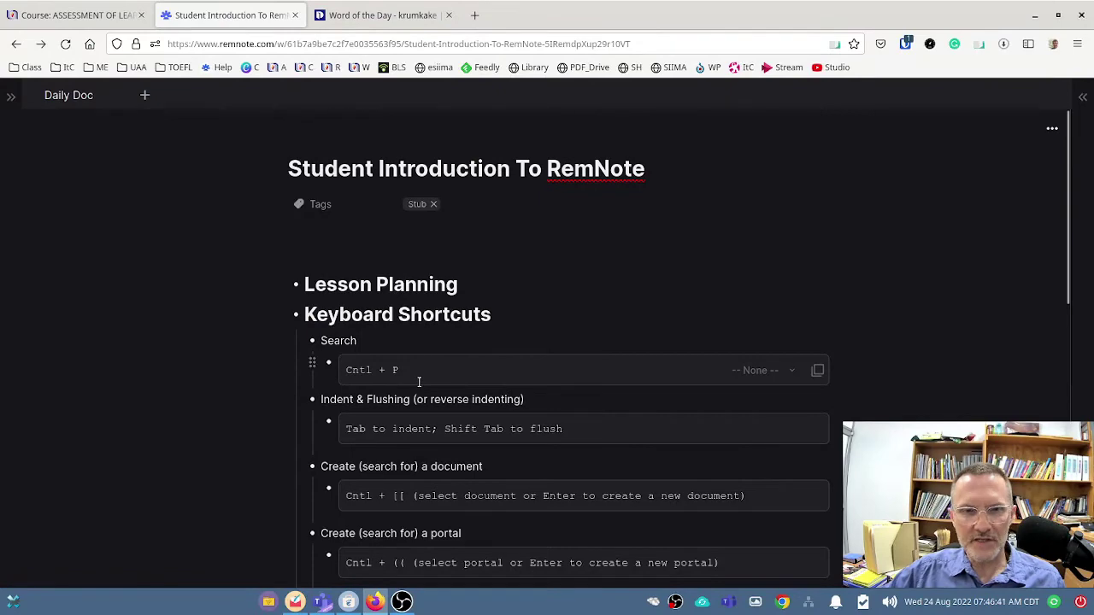
scroll(419, 382, down, 7)
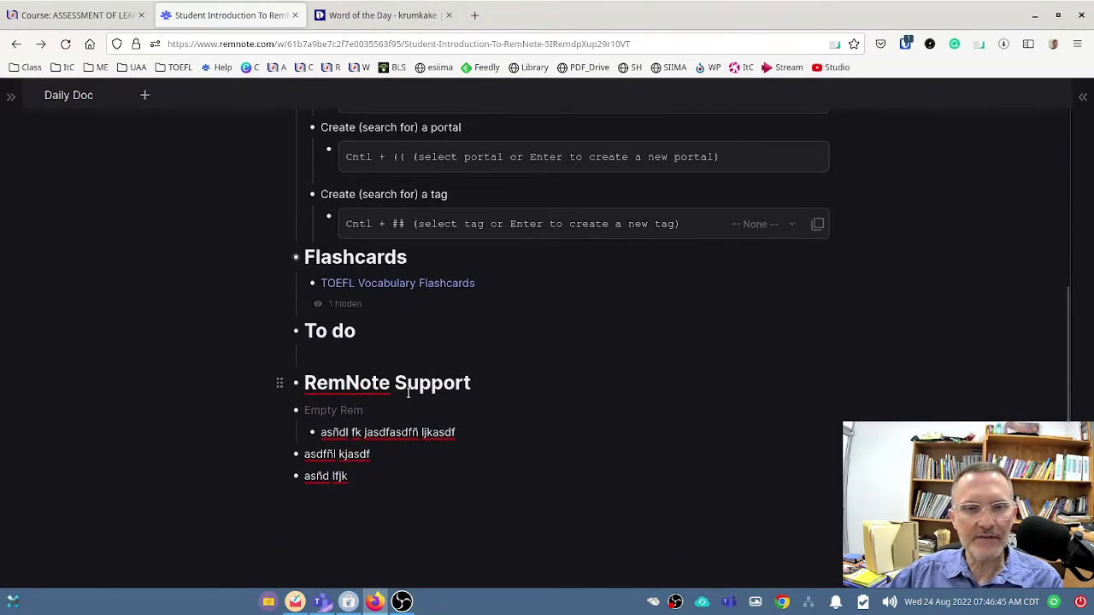
scroll(409, 391, up, 7)
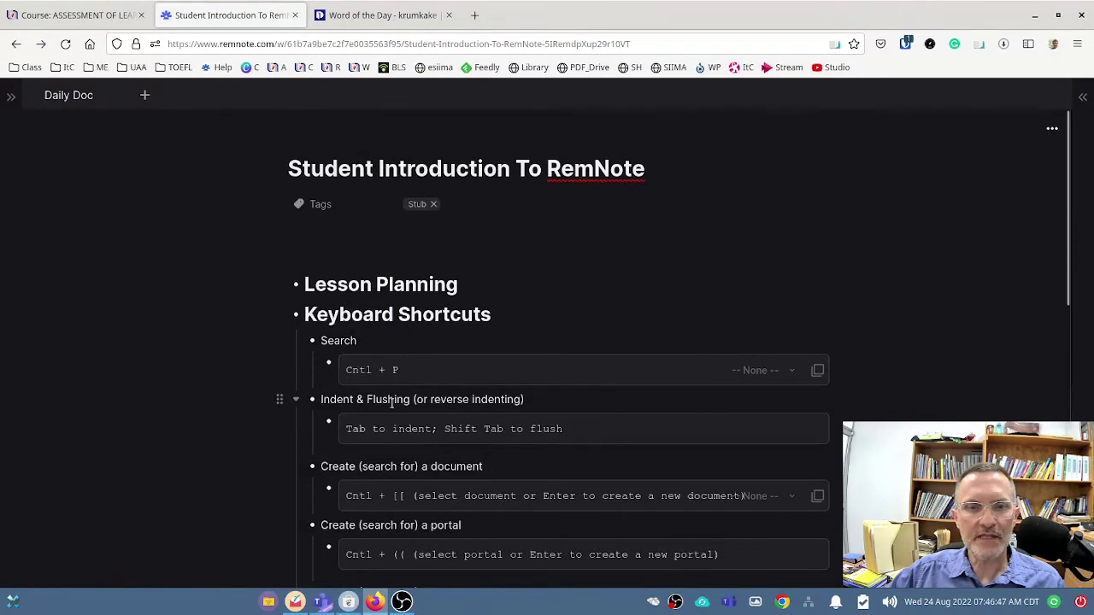
scroll(394, 399, down, 3)
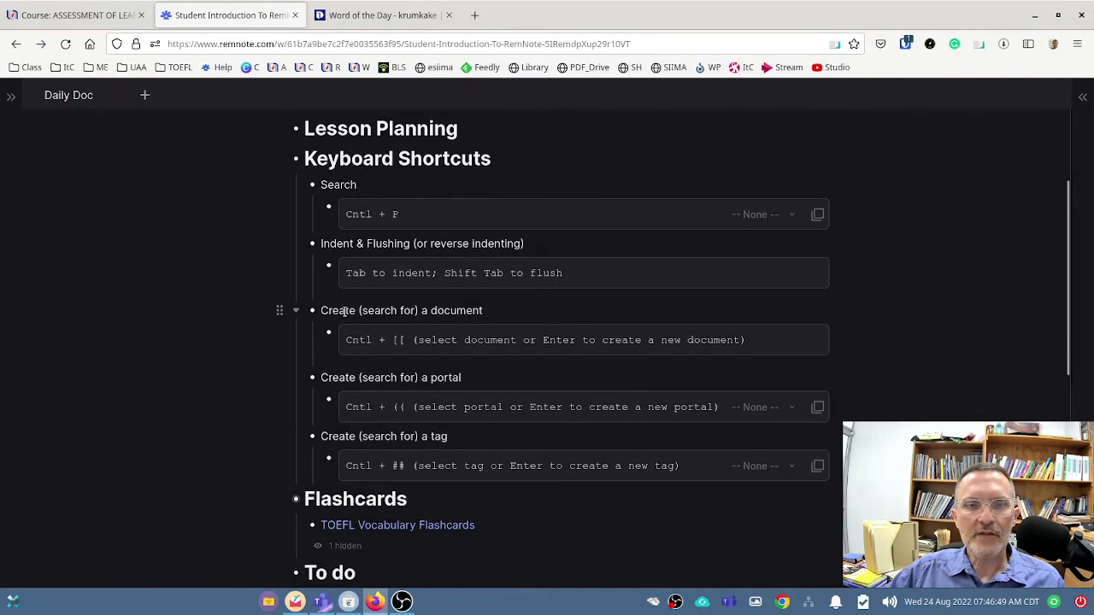
scroll(470, 390, down, 5)
click(367, 483)
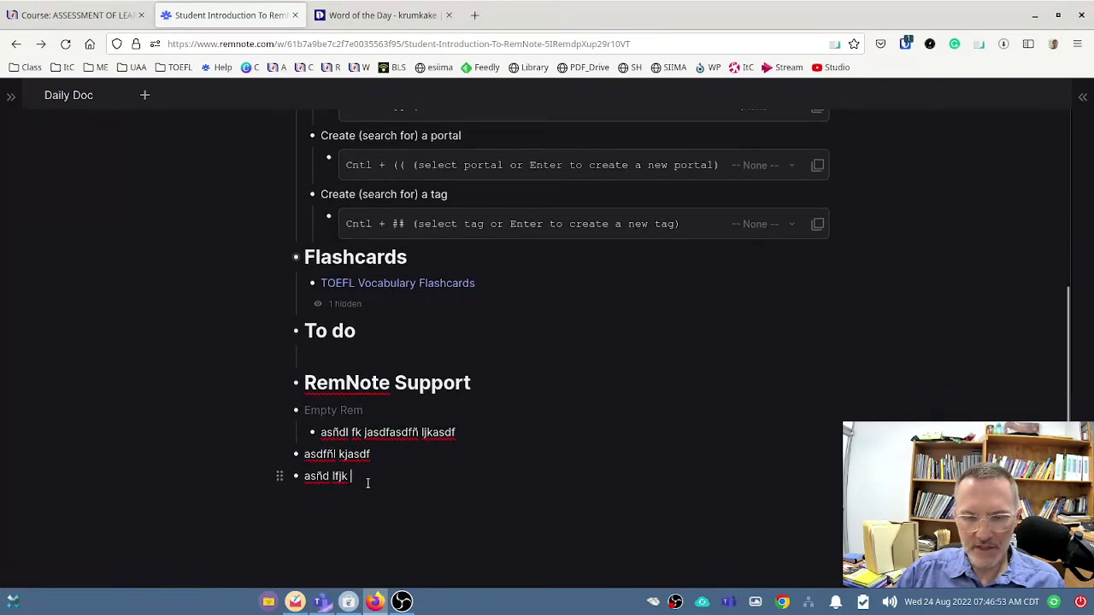
key(Return)
scroll(367, 482, down, 3)
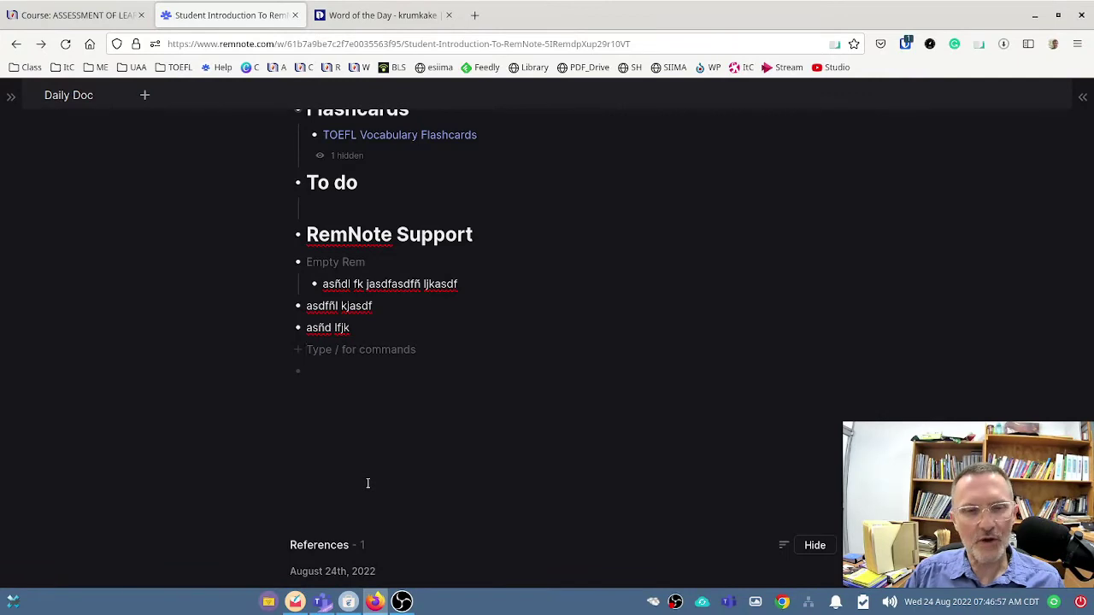
- Insert a Rem reference to TOEFL Vocabulary Flashcards by searching for "TOEFL", and add an empty line below it
text([[)
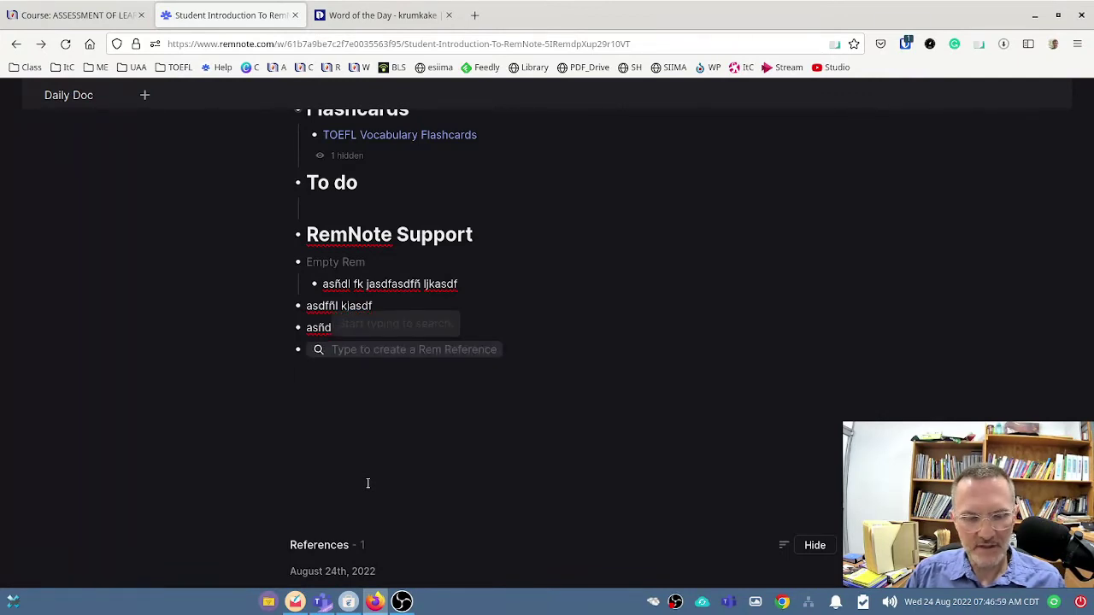
text(añsdlfkj)
key(BackSpace)
key(BackSpace)
key(BackSpace)
key(BackSpace)
key(BackSpace)
key(BackSpace)
key(BackSpace)
key(BackSpace)
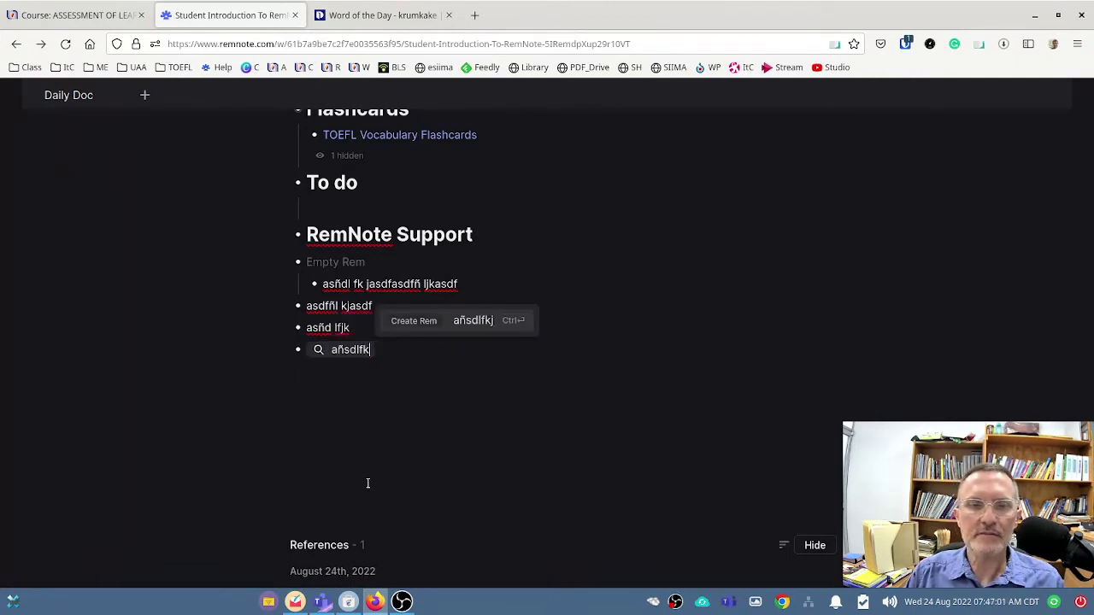
text(TOEFL)
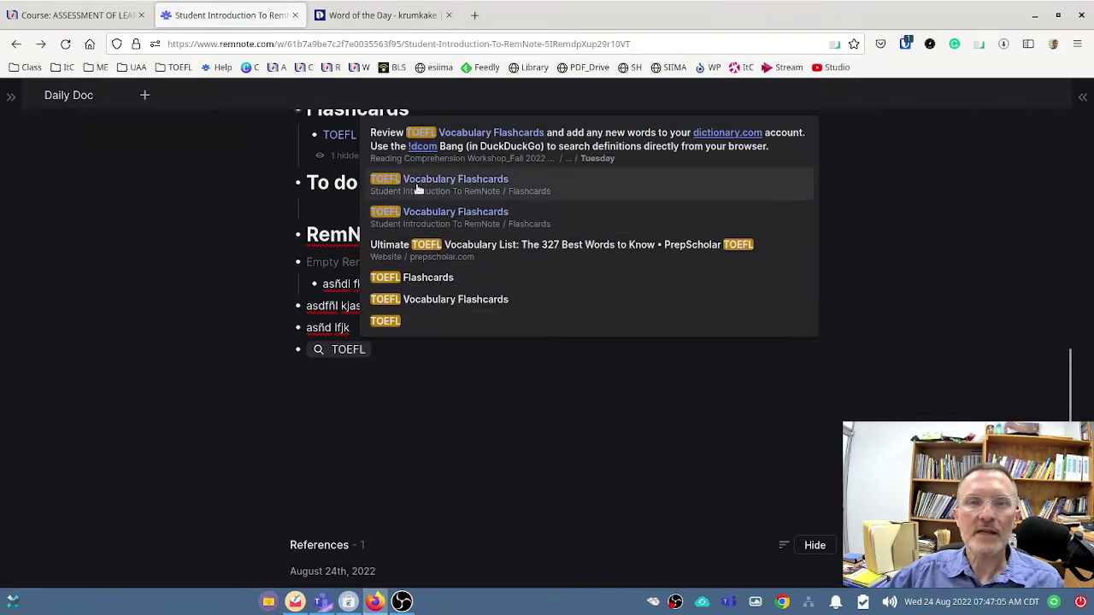
click(426, 181)
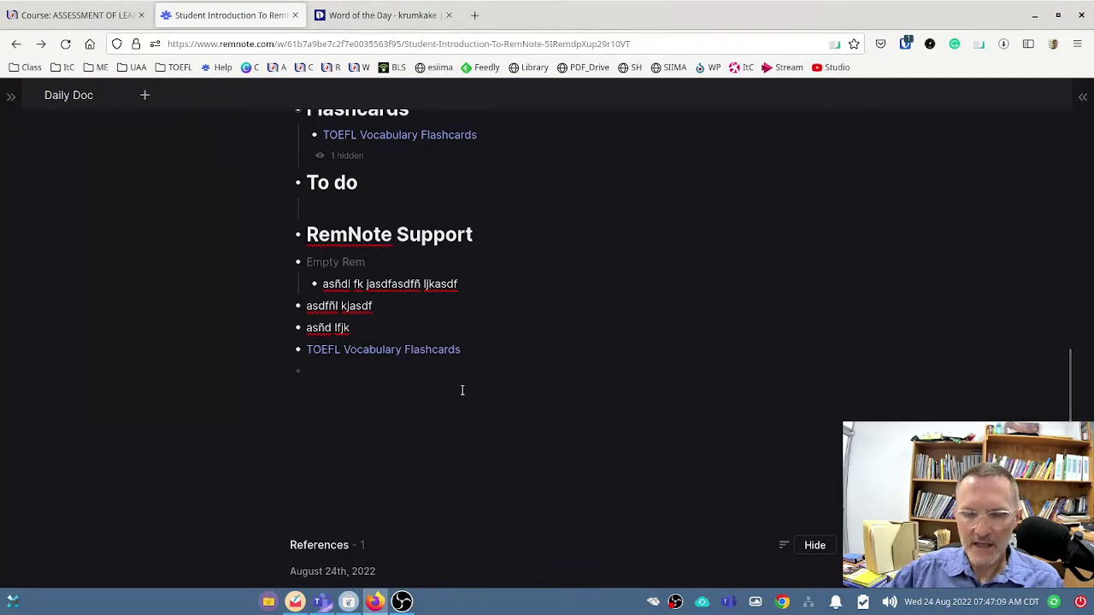
key(Return)
text(New)
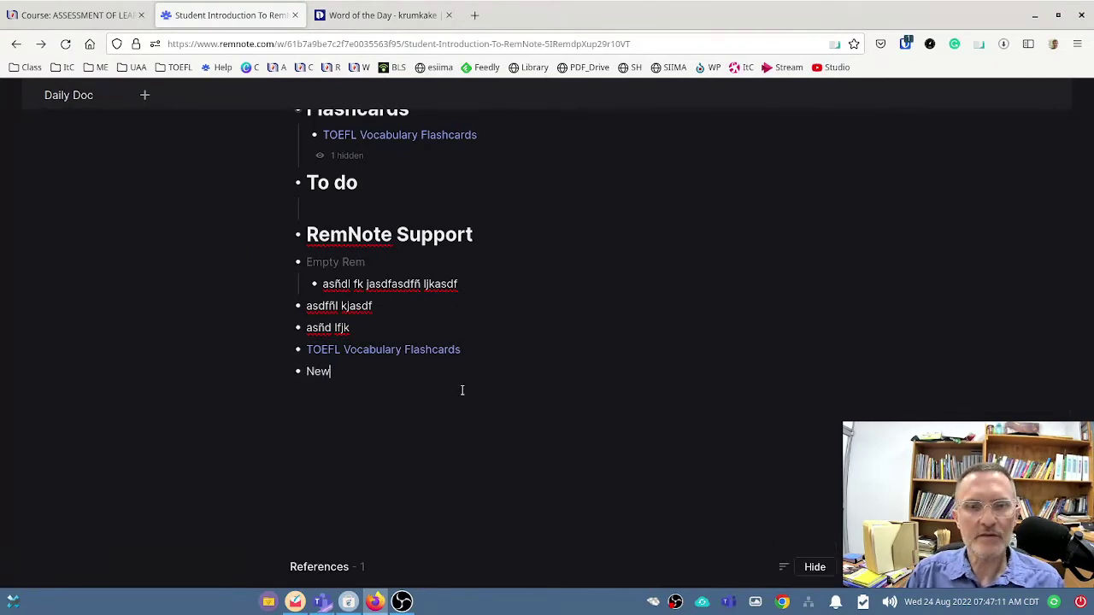
text( document)
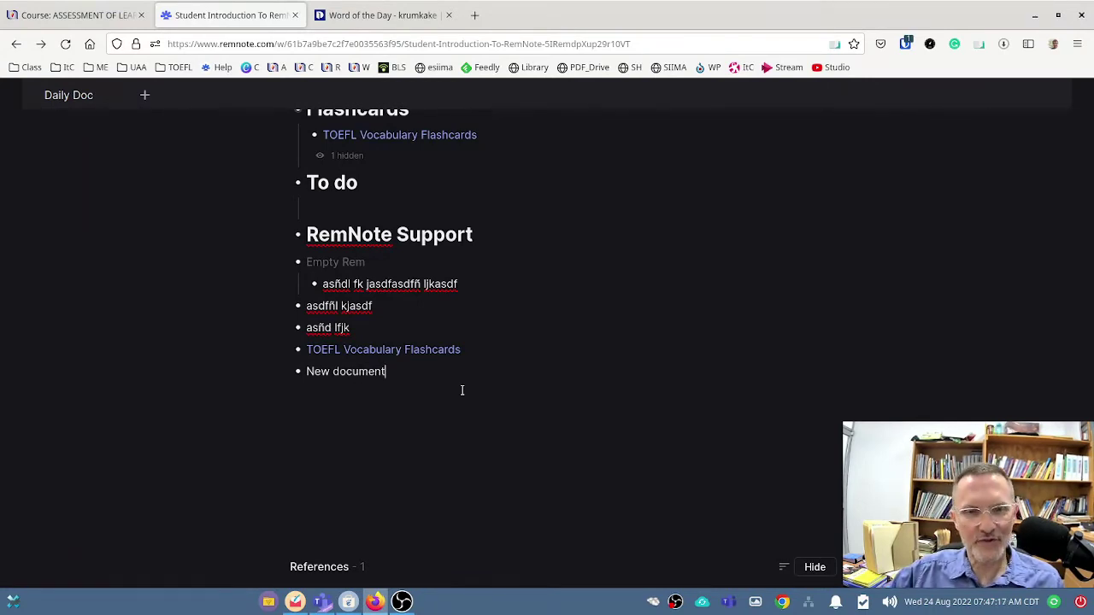
key(BackSpace)
key(BackSpace)
key(BackSpace)
key(BackSpace)
key(BackSpace)
key(BackSpace)
key(BackSpace)
key(BackSpace)
key(BackSpace)
key(BackSpace)
key(BackSpace)
key(BackSpace)
- Create a document named "New Document" through a Rem reference below TOEFL Vocabulary Flashcards, and open it at its empty body line
text([[)
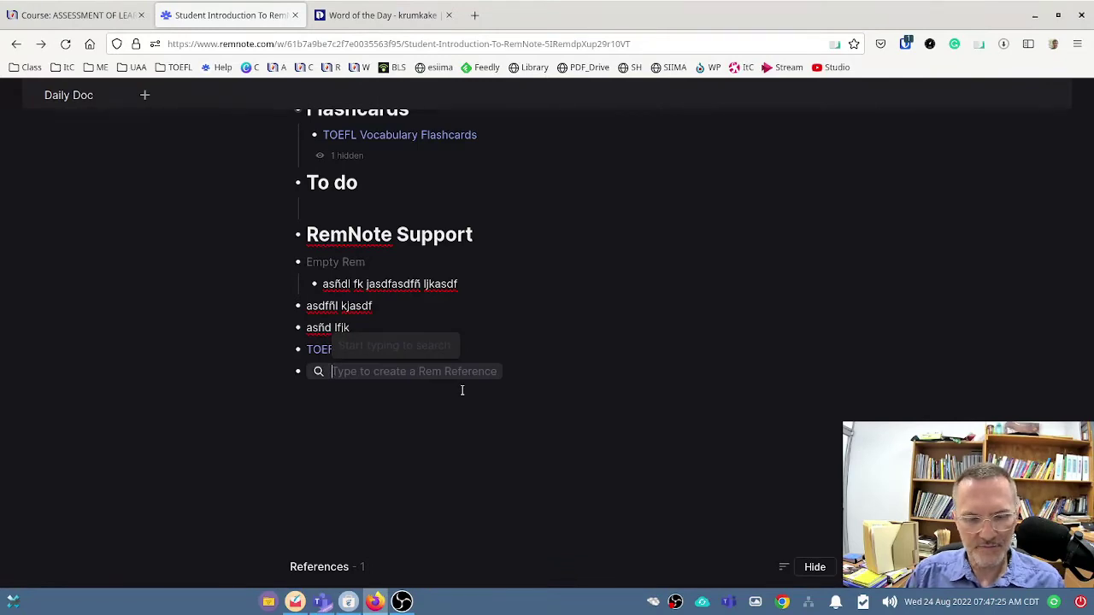
text(New docu)
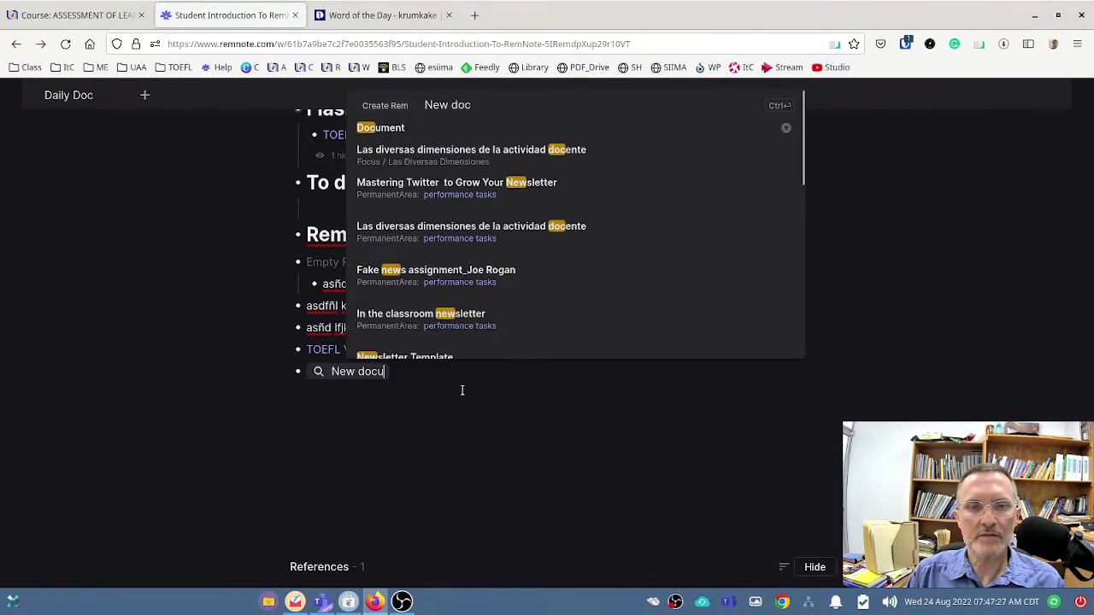
text(ment)
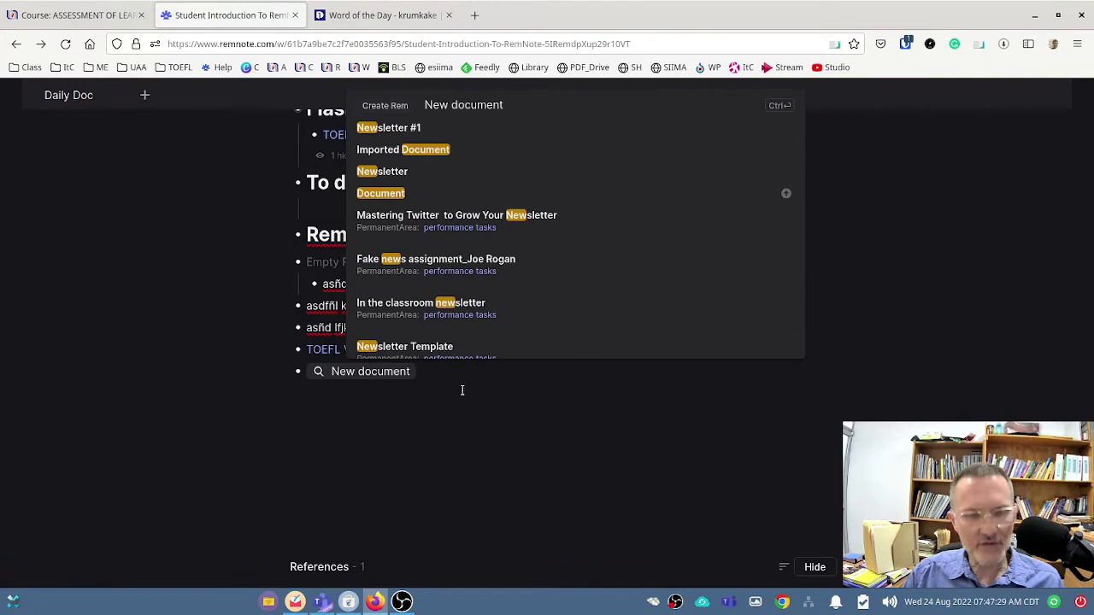
key(Return)
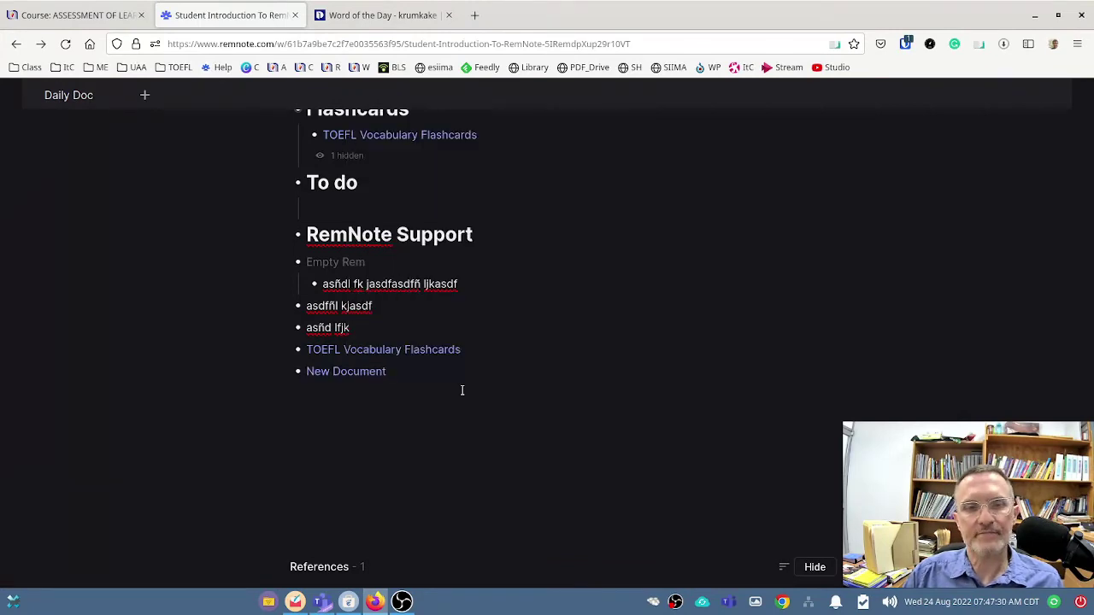
click(346, 373)
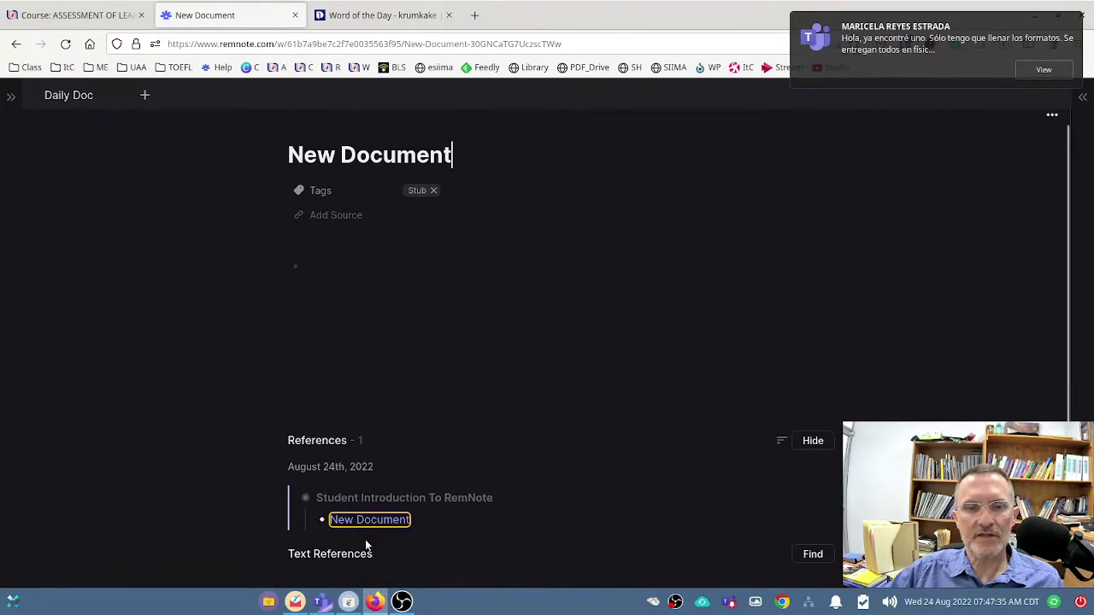
click(393, 265)
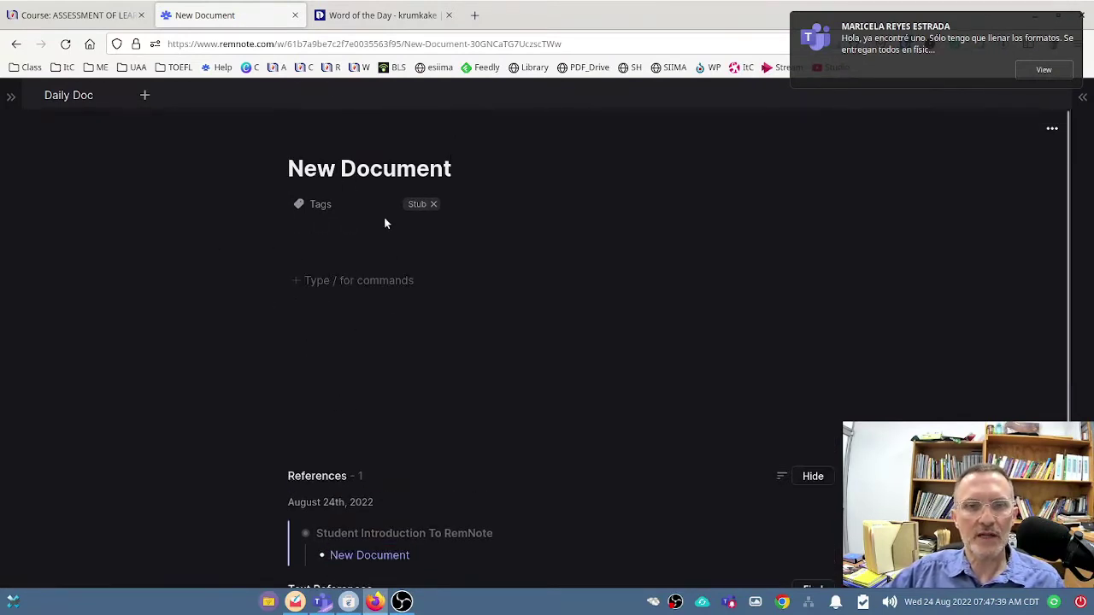
click(1047, 70)
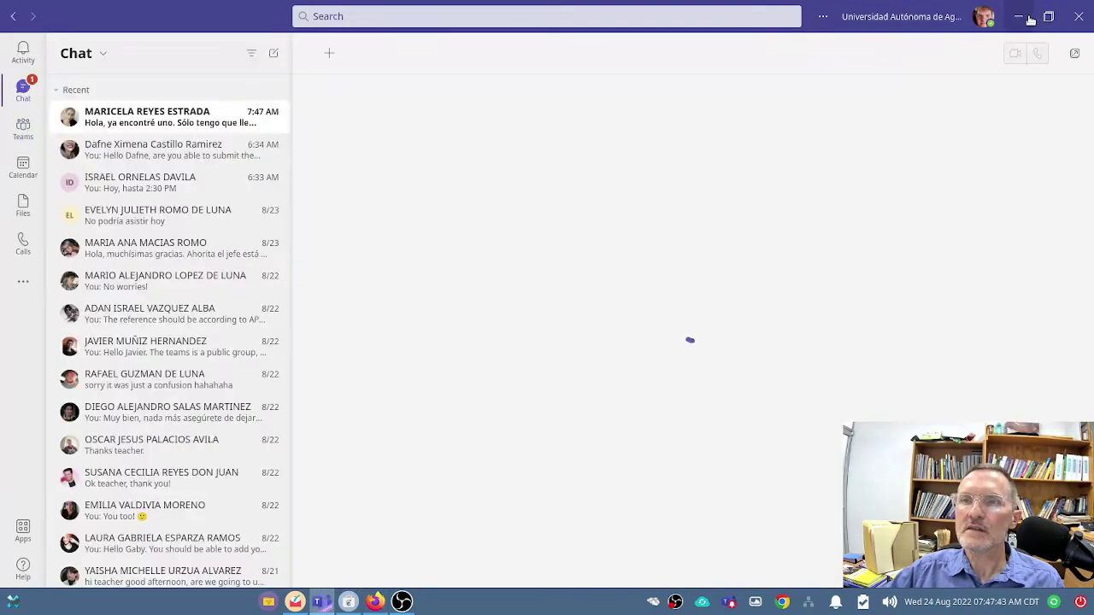
click(1028, 18)
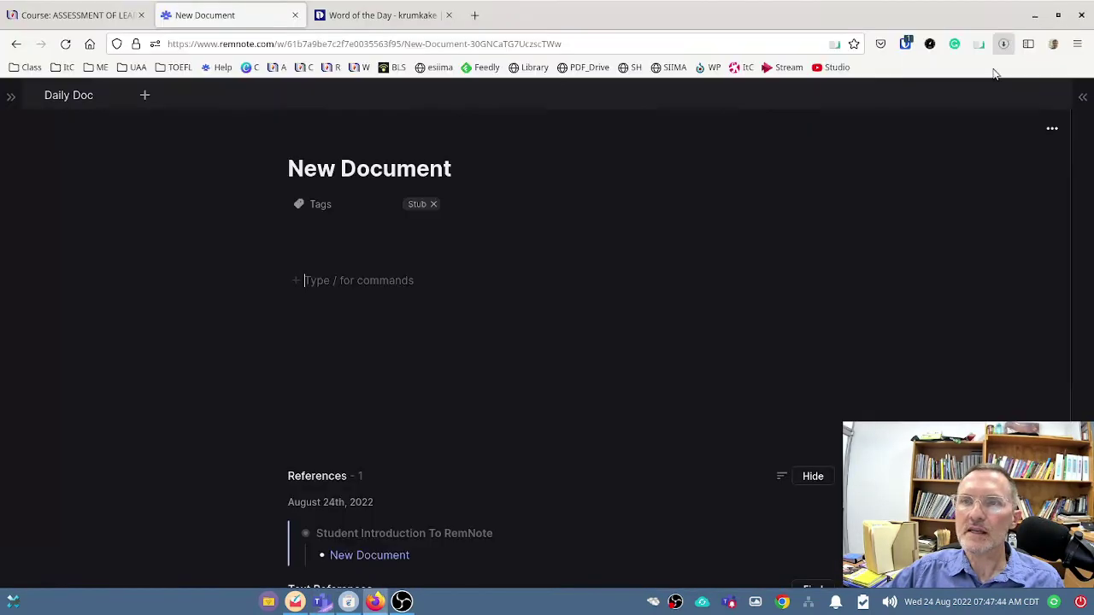
- Delete the open New Document
click(1052, 128)
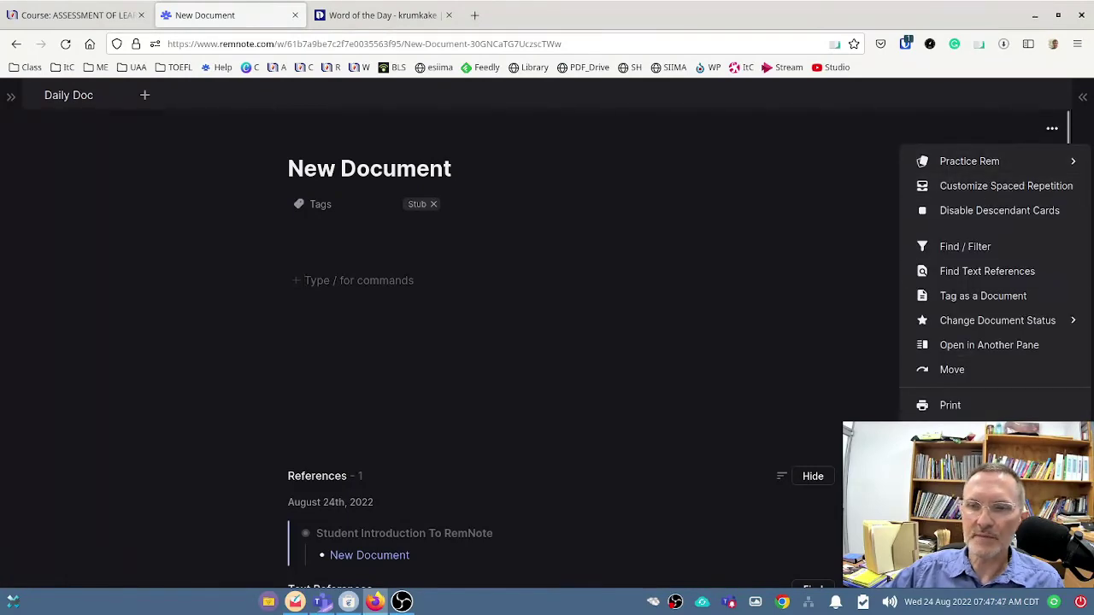
click(953, 436)
click(674, 357)
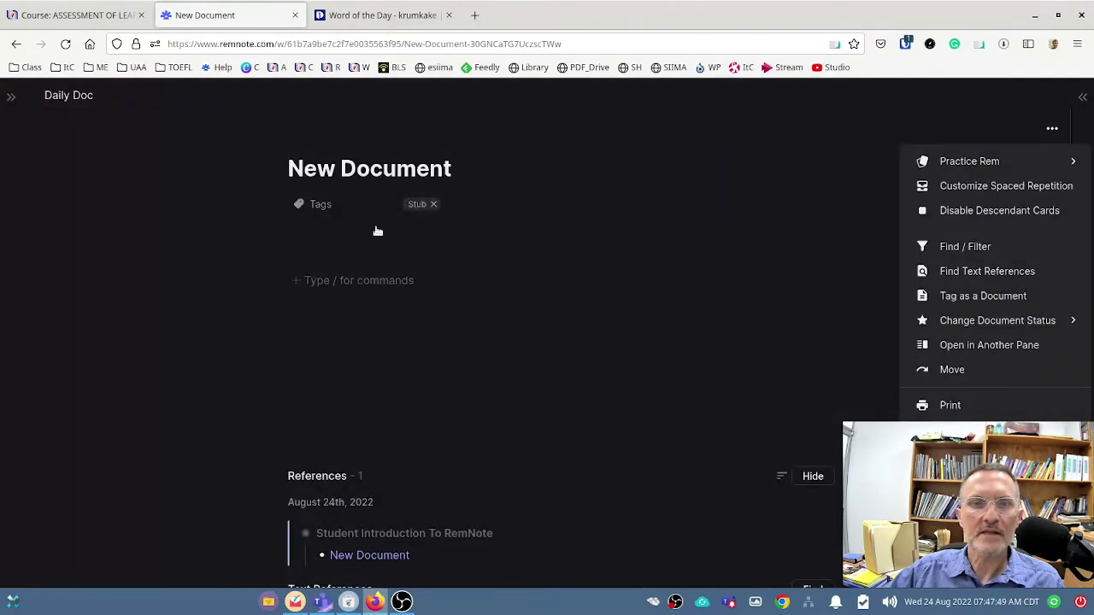
click(417, 415)
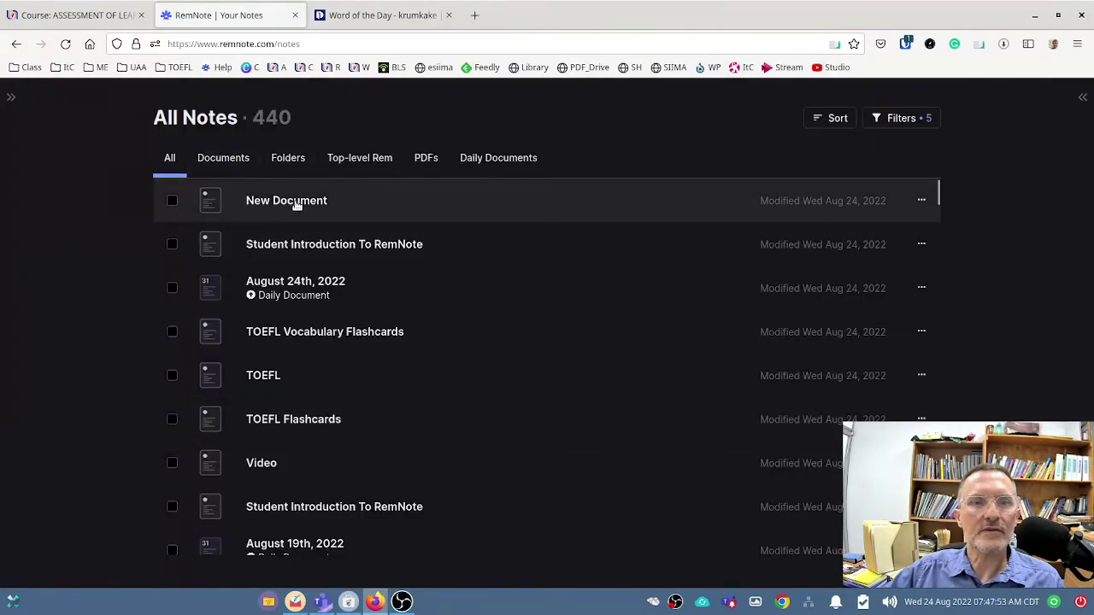
- Reopen the Student Introduction To RemNote document and delete the leftover reference line to the deleted New Document
click(283, 247)
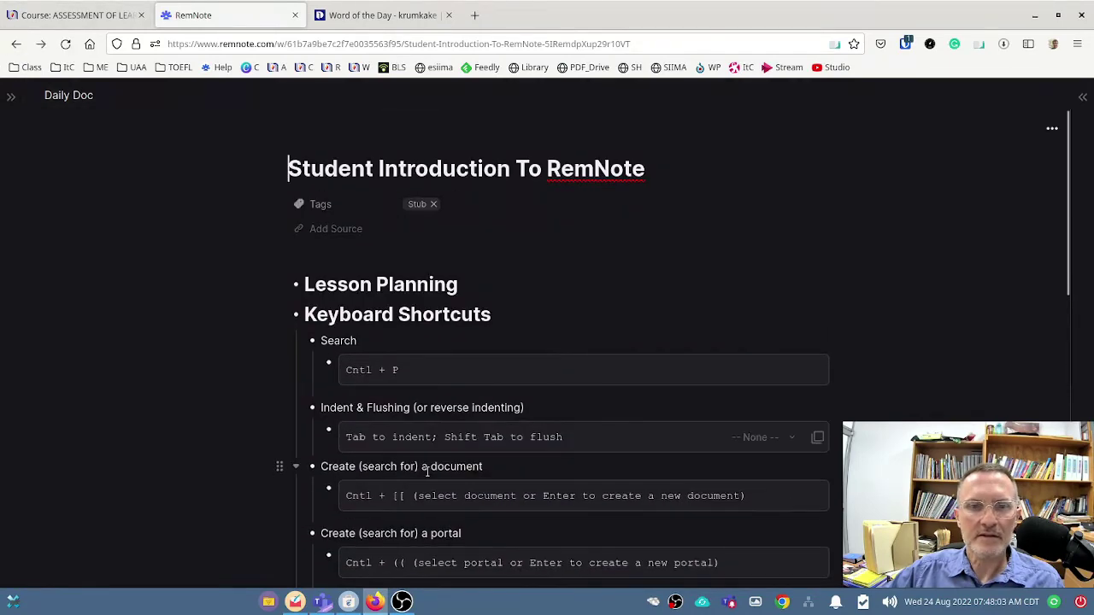
right_click(445, 445)
click(458, 508)
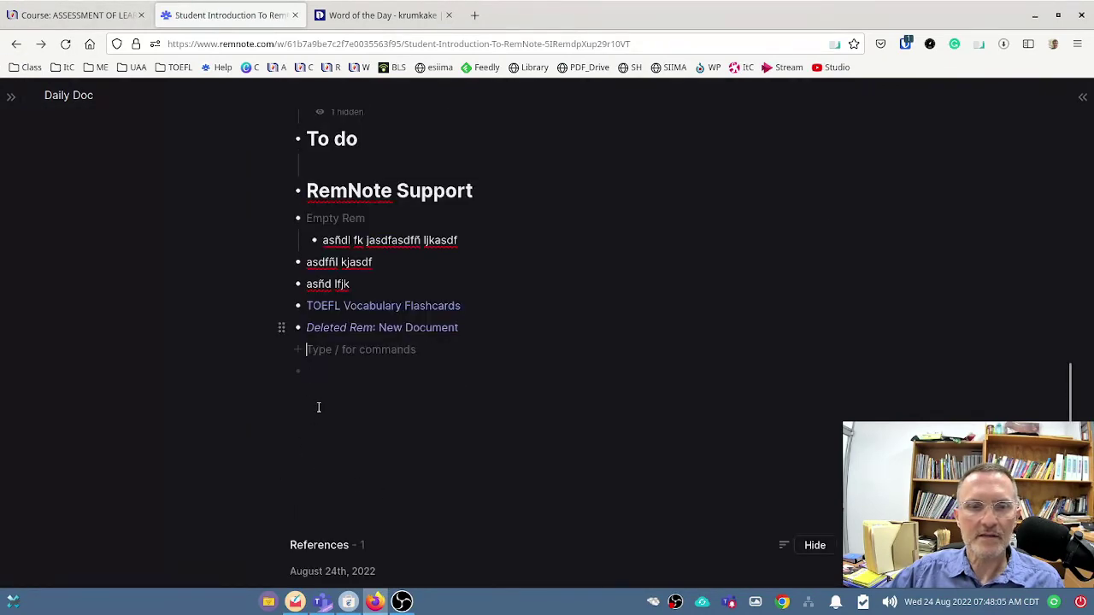
click(282, 329)
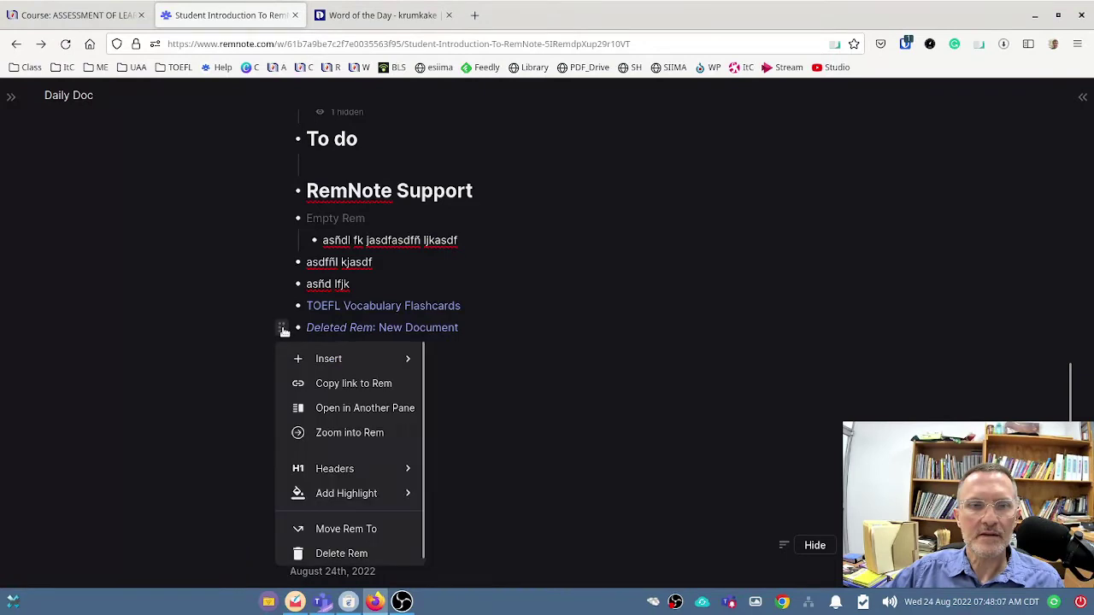
click(327, 551)
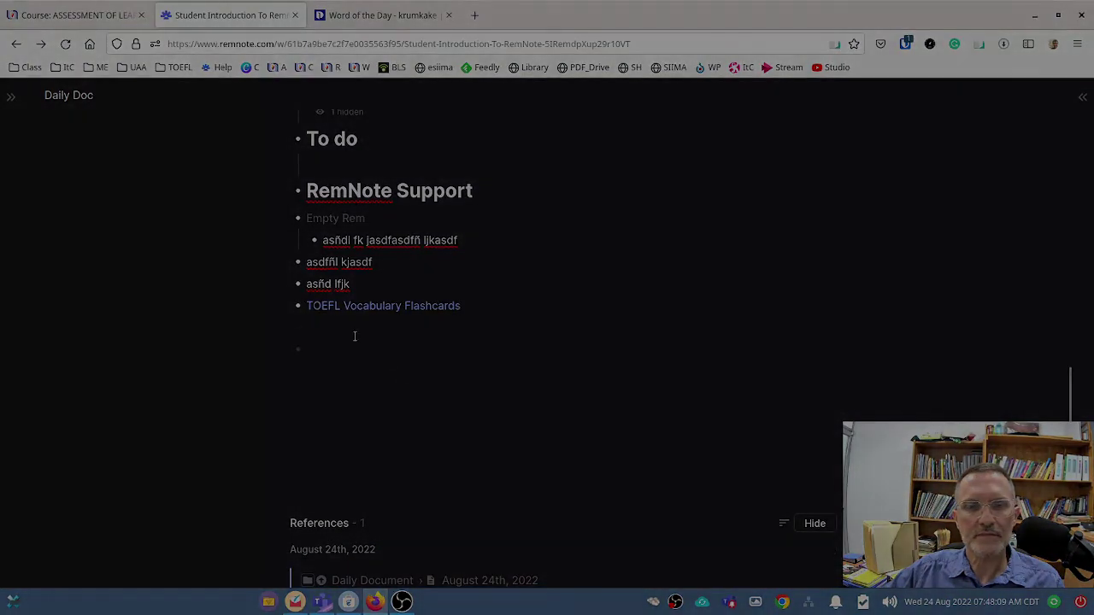
- Recheck the listed portal shortcut and embed a portal to TOEFL Vocabulary Flashcards below RemNote Support by searching for "TOEFL"
scroll(551, 354, up, 4)
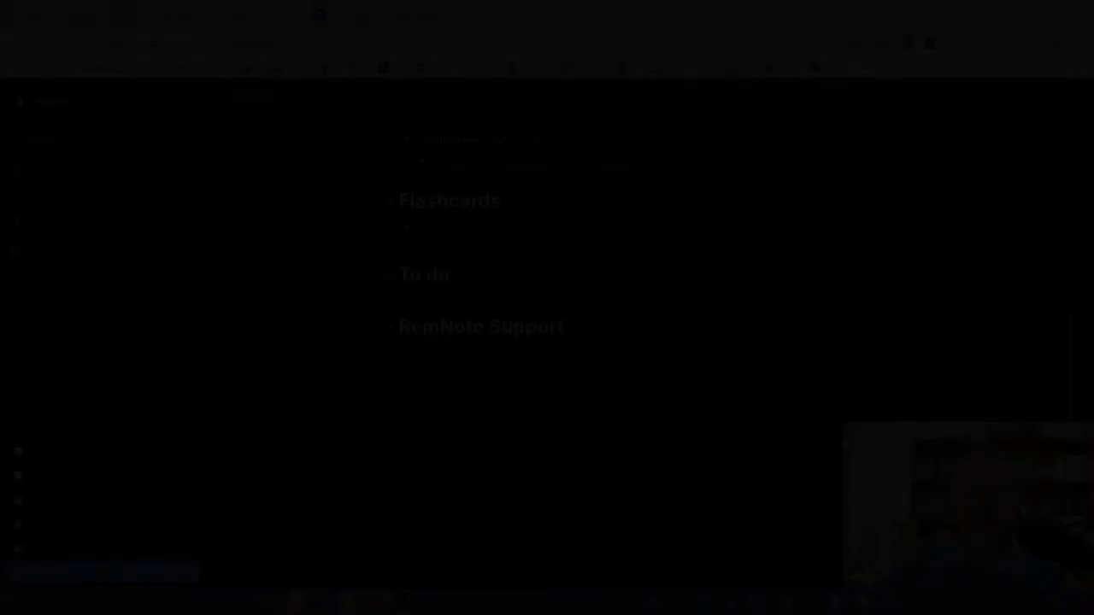
scroll(509, 341, up, 5)
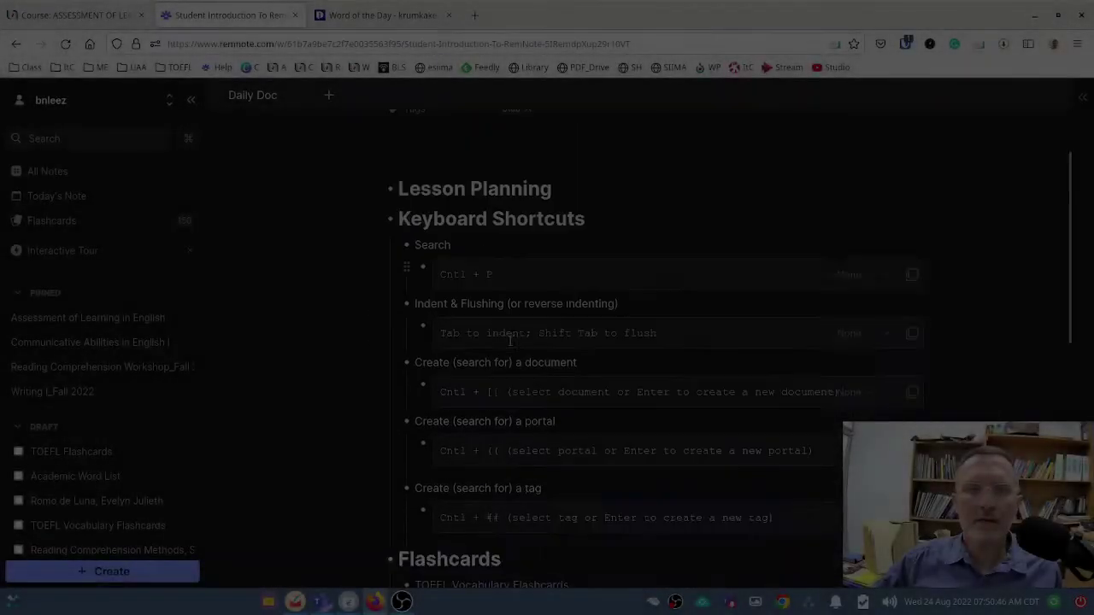
scroll(509, 341, down, 3)
scroll(506, 305, down, 3)
scroll(598, 332, up, 1)
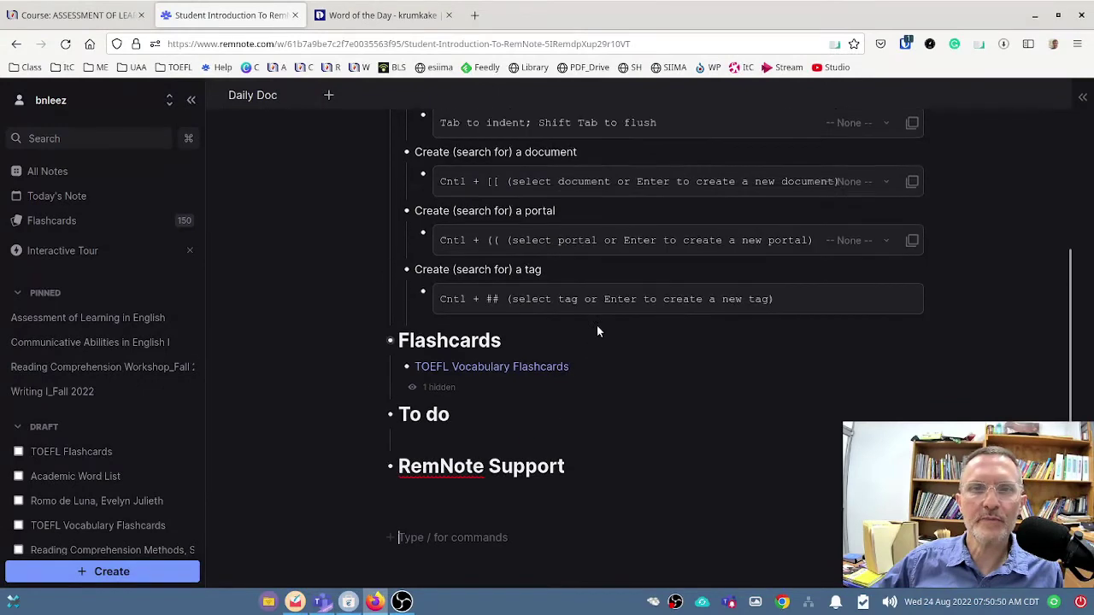
scroll(599, 332, up, 1)
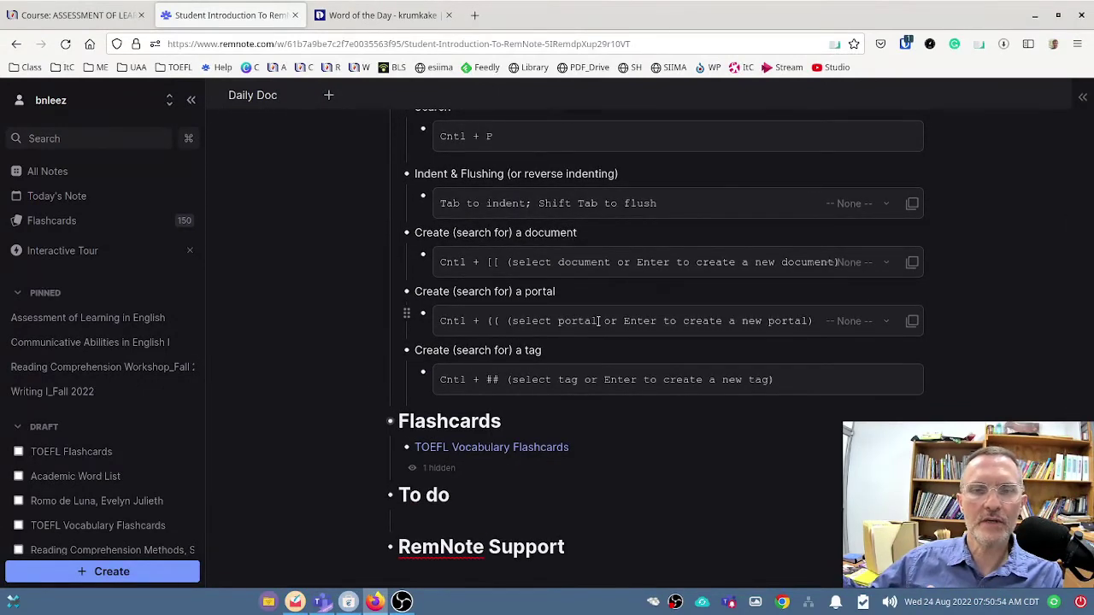
scroll(452, 438, down, 2)
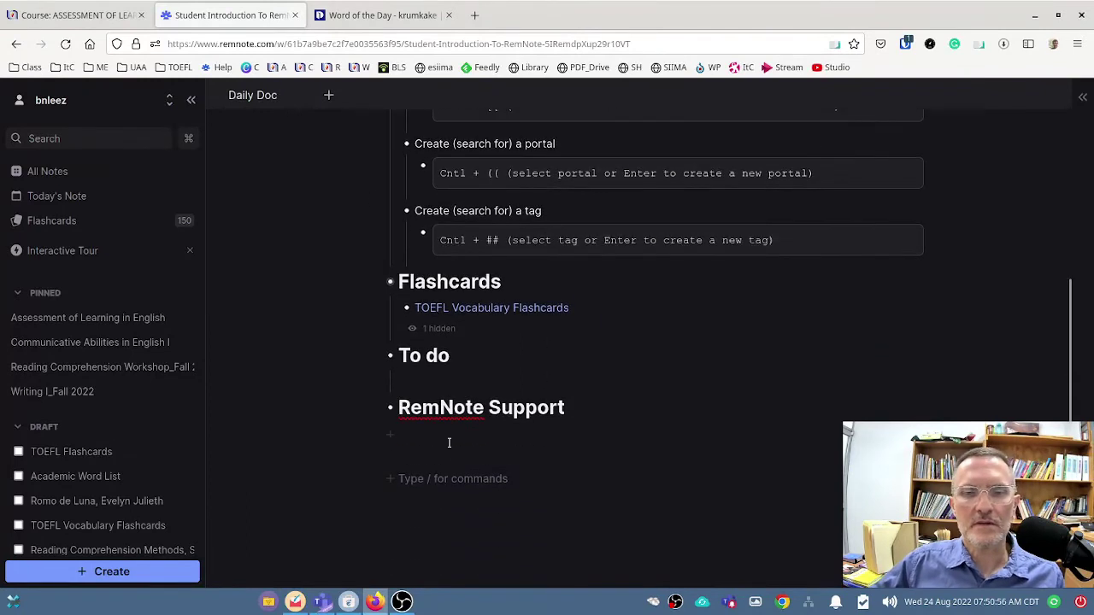
click(453, 461)
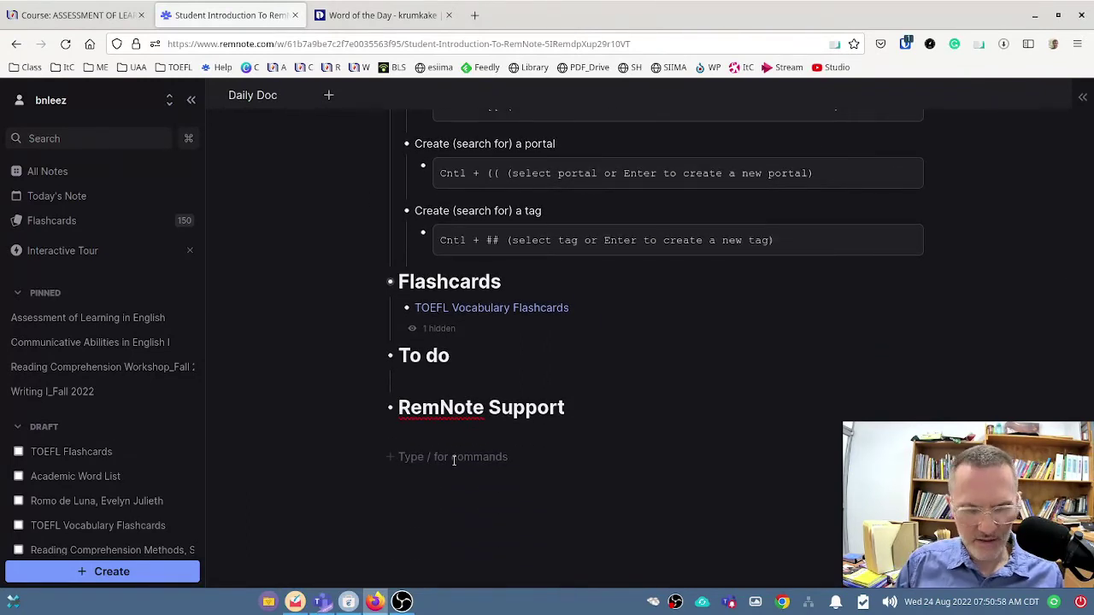
text((()
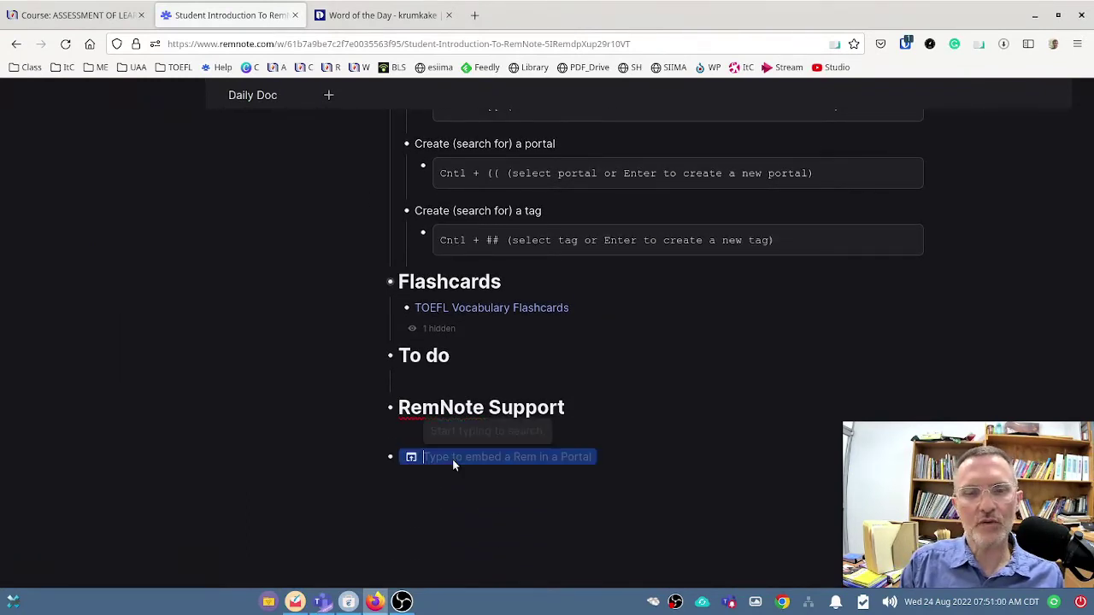
text(TOEFL)
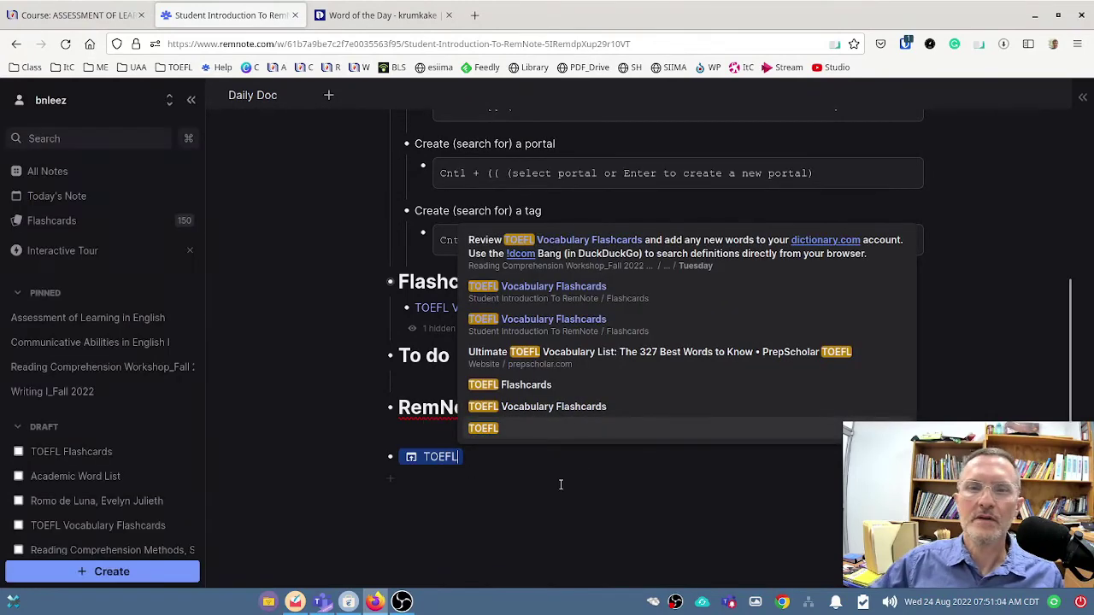
click(566, 291)
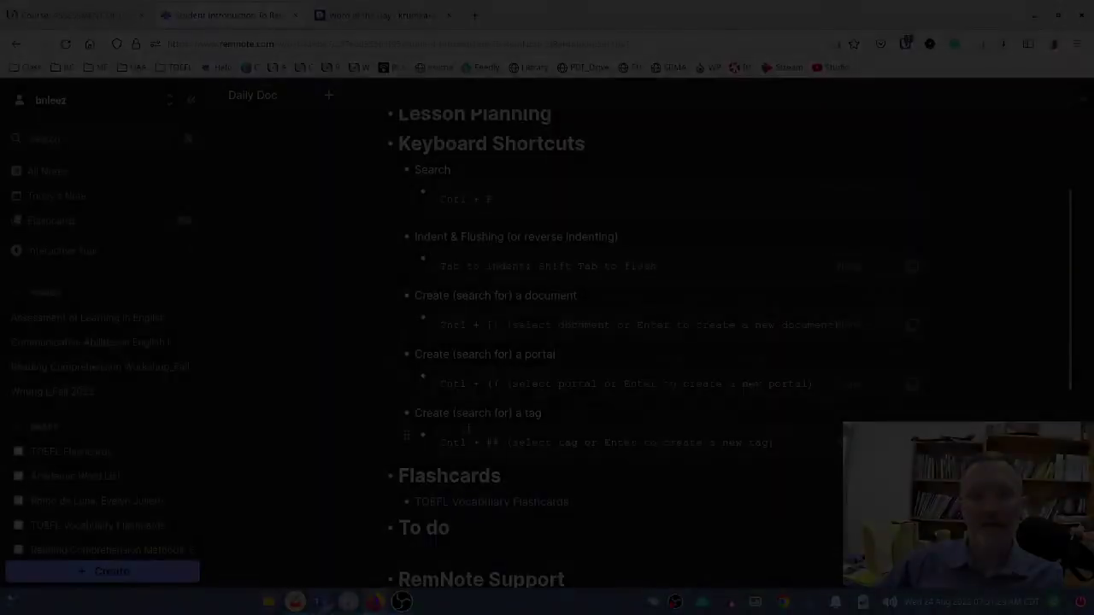
- Create a document named "New Document" through a Rem reference on the empty line below RemNote Support, and open it
scroll(481, 427, down, 3)
click(481, 427)
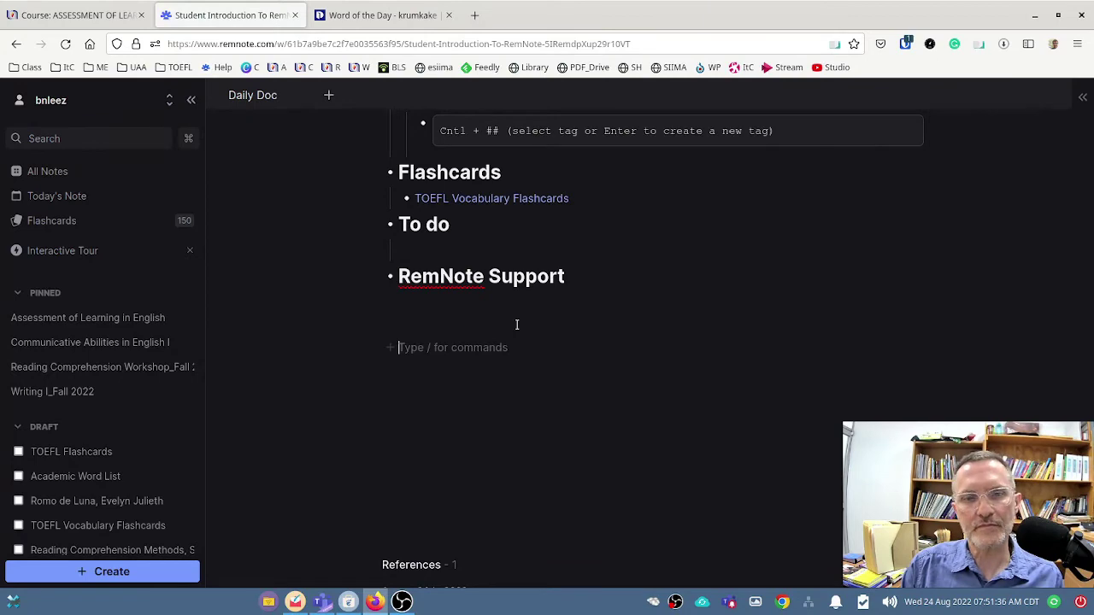
text([)
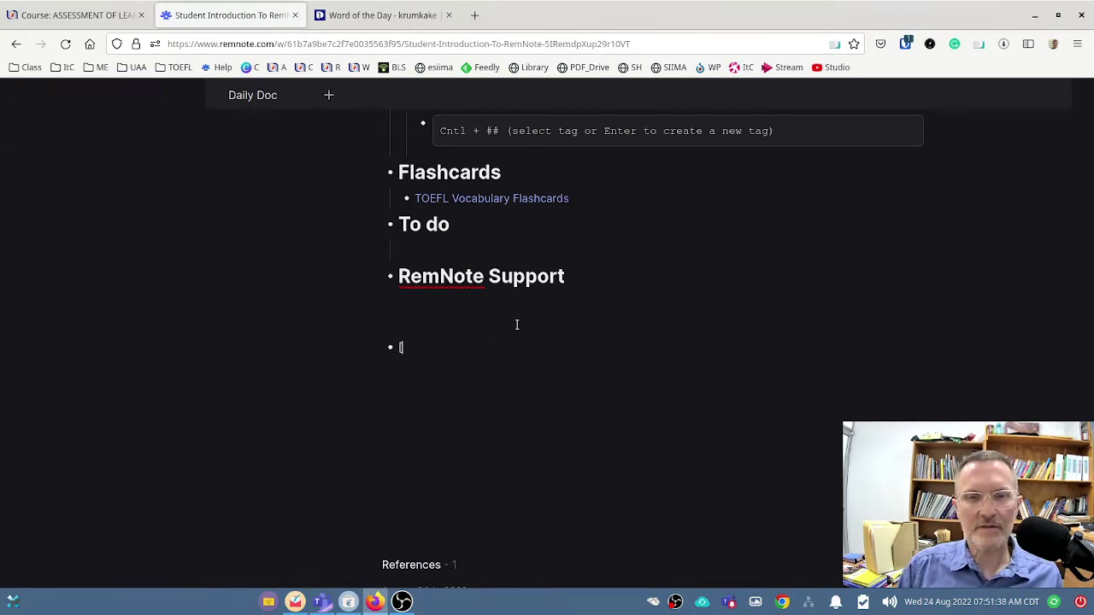
text([New d)
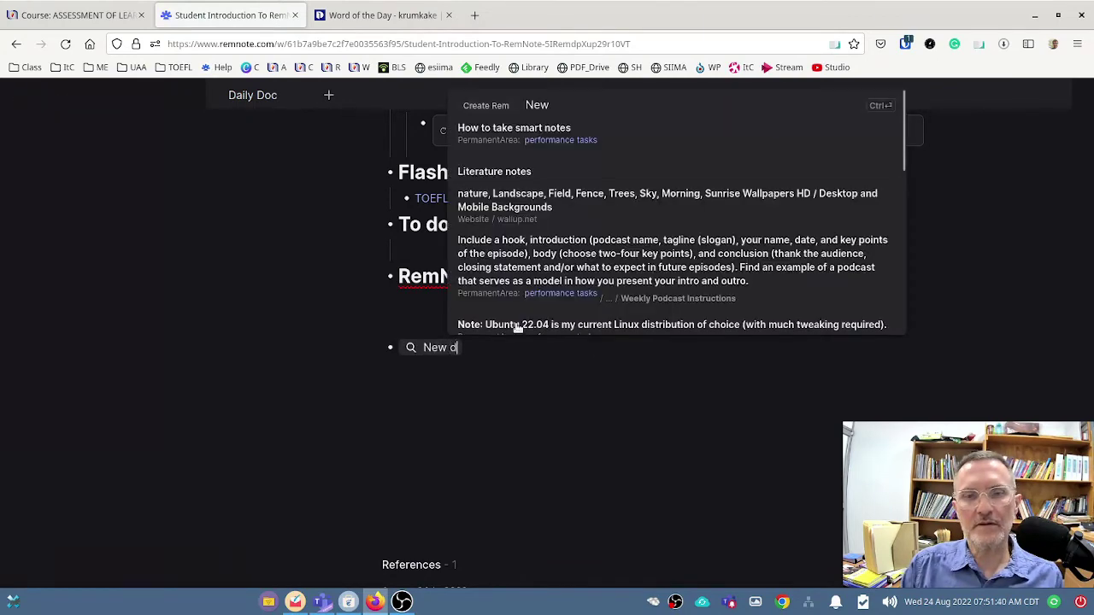
text(ocument)
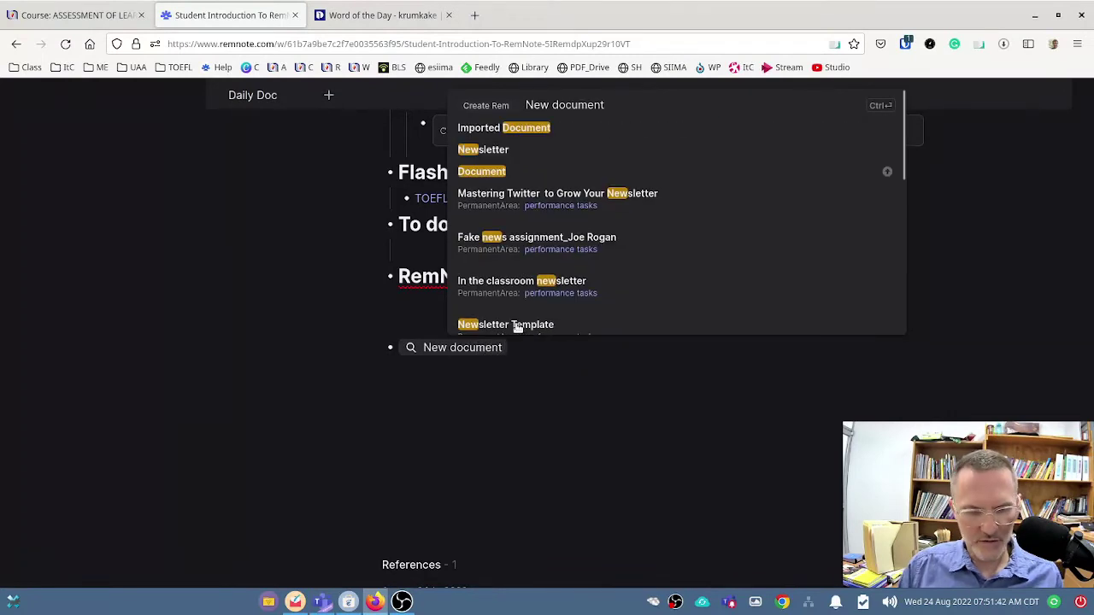
key(ctrl+Return)
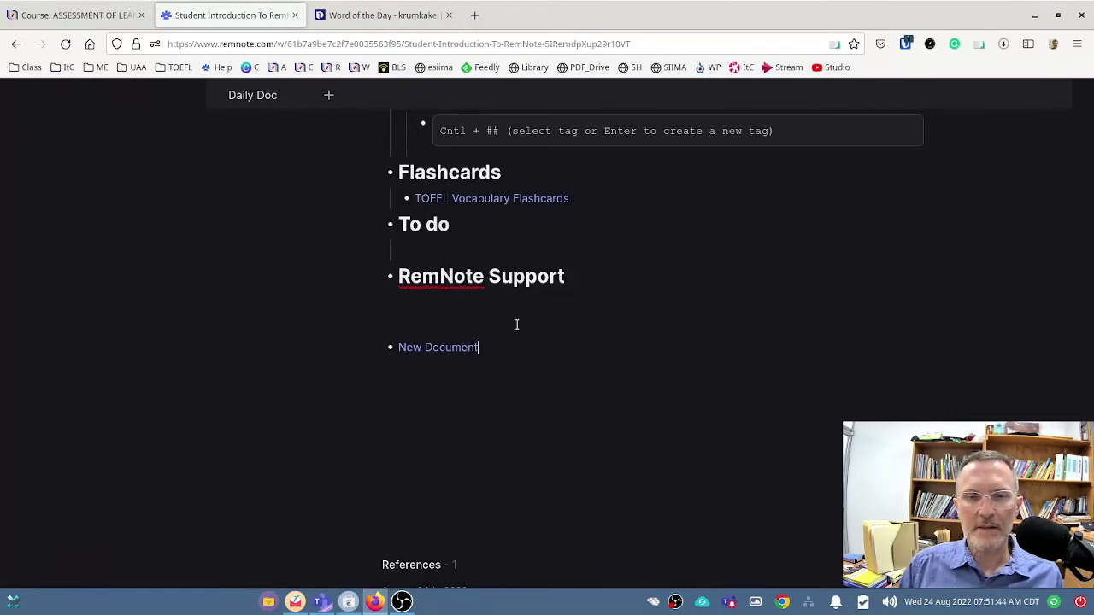
click(470, 350)
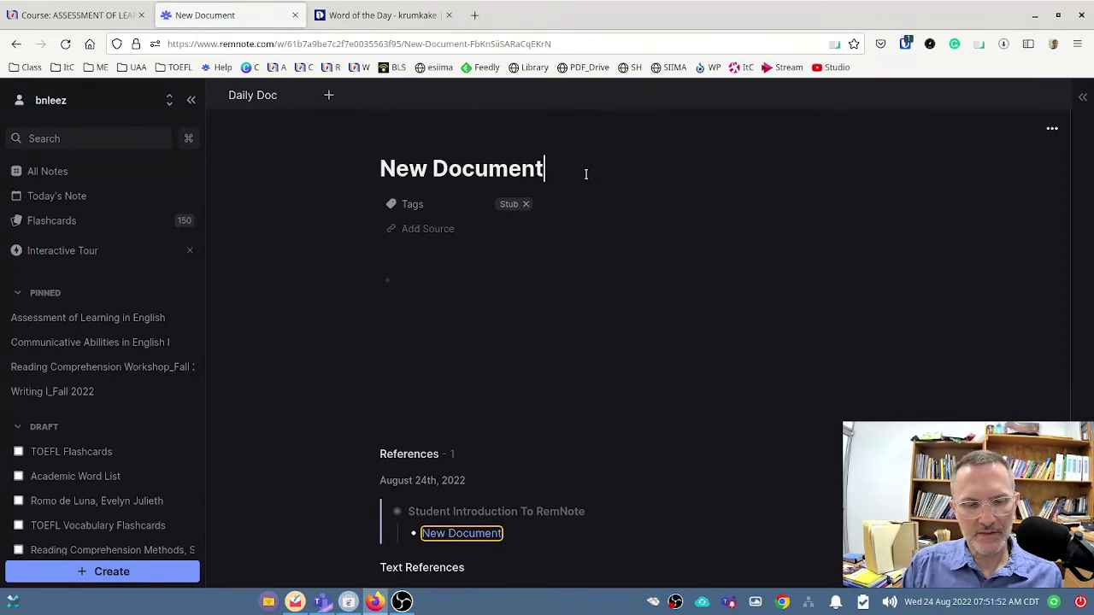
- Tag the New Document with the existing TOEFL tag from its title line
text(#)
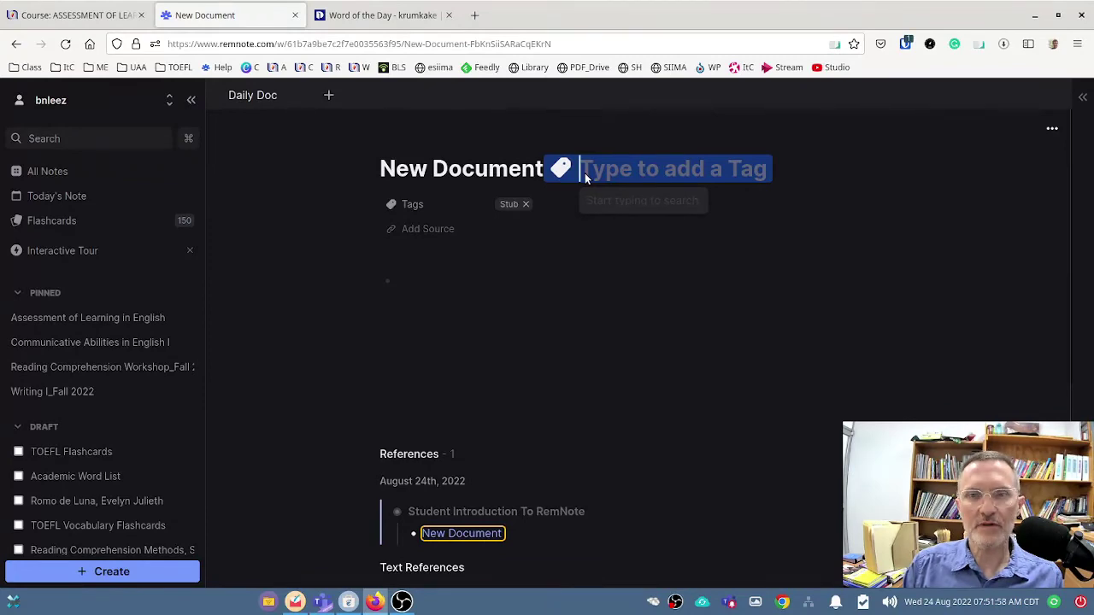
text(TOEFL)
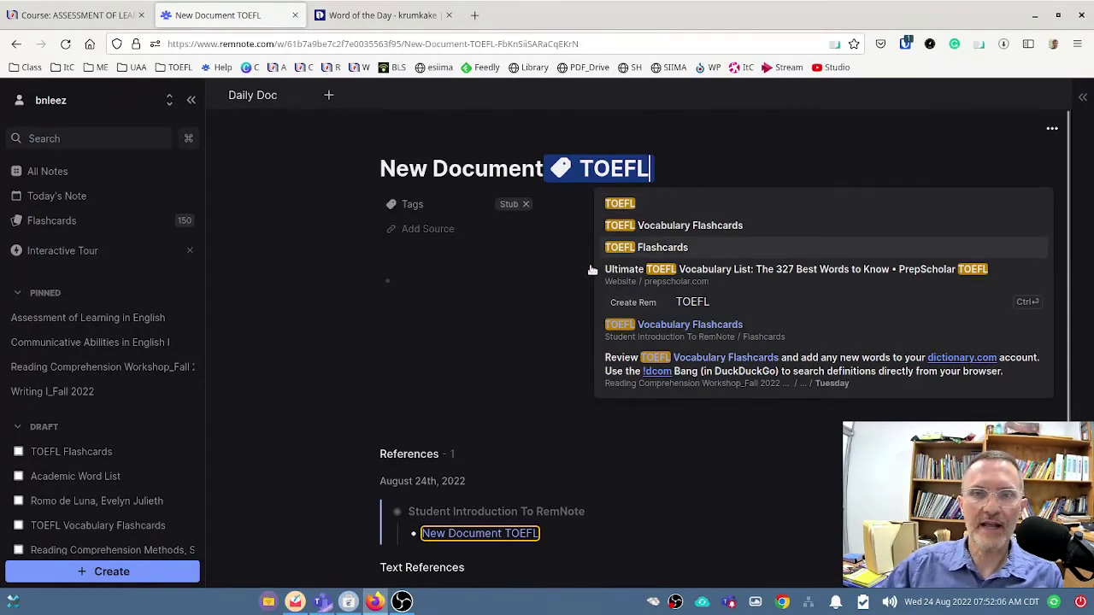
click(628, 205)
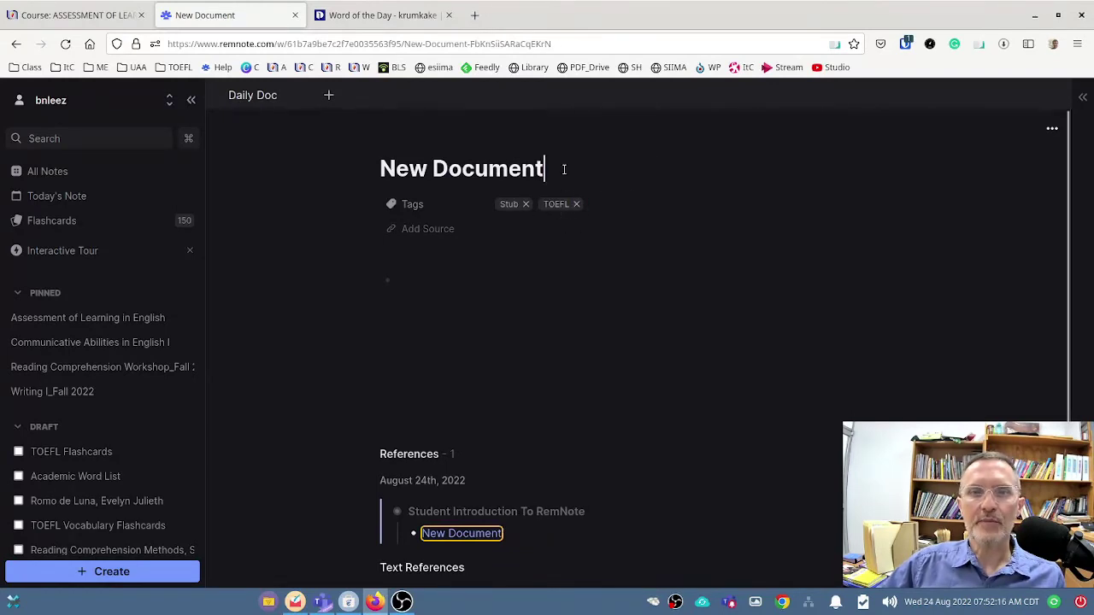
- Search for a tag named "New Tag" from the New Document's title line and look through the suggestions and the create option
text(##)
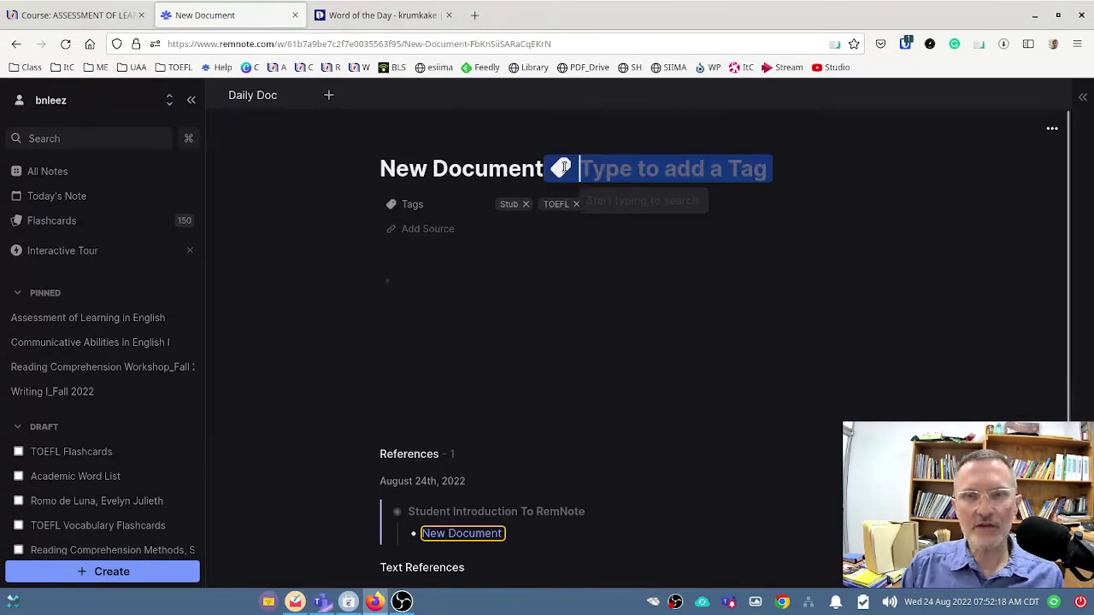
text(New )
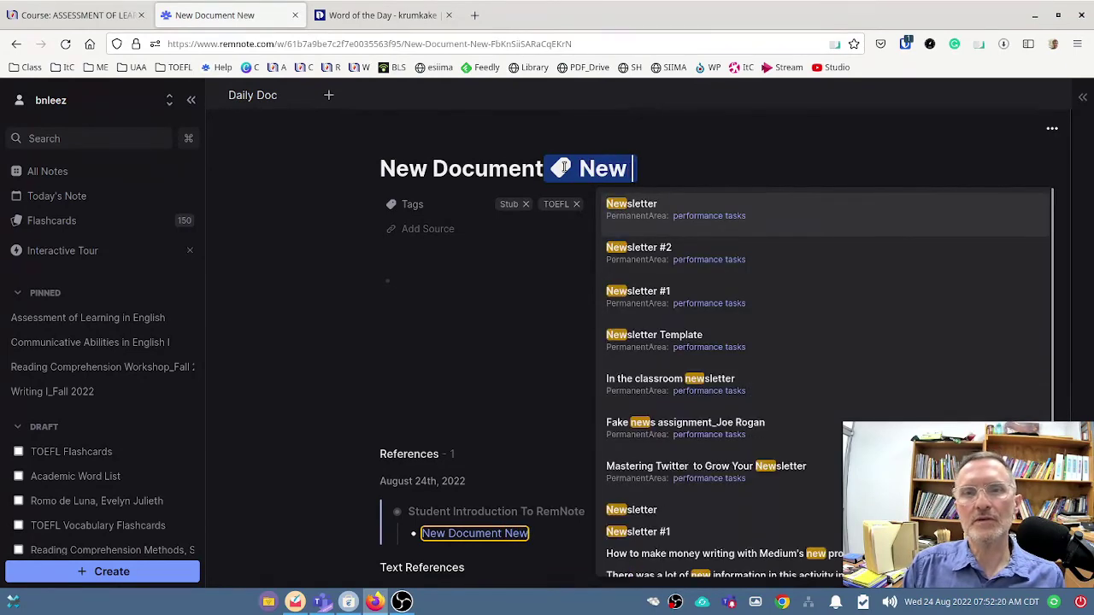
text(Tag)
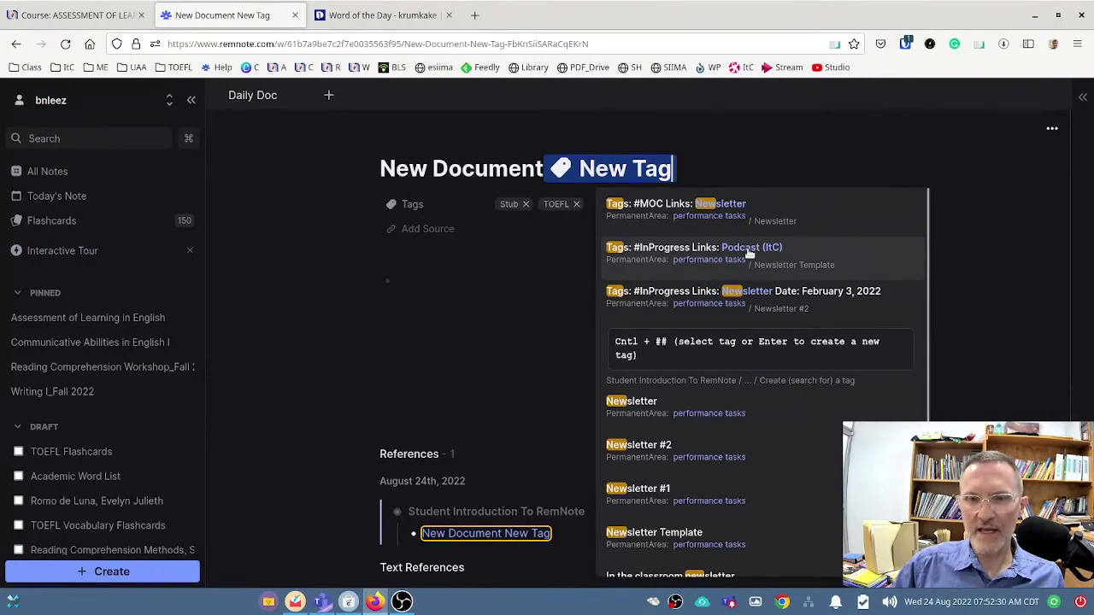
scroll(740, 350, down, 3)
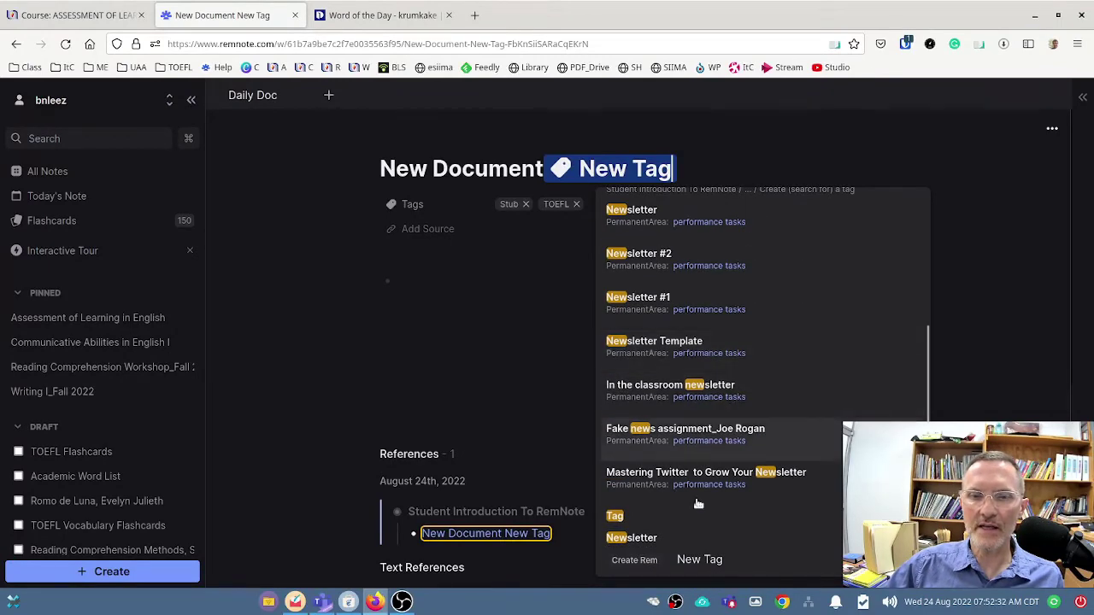
scroll(703, 281, up, 1)
scroll(702, 280, down, 1)
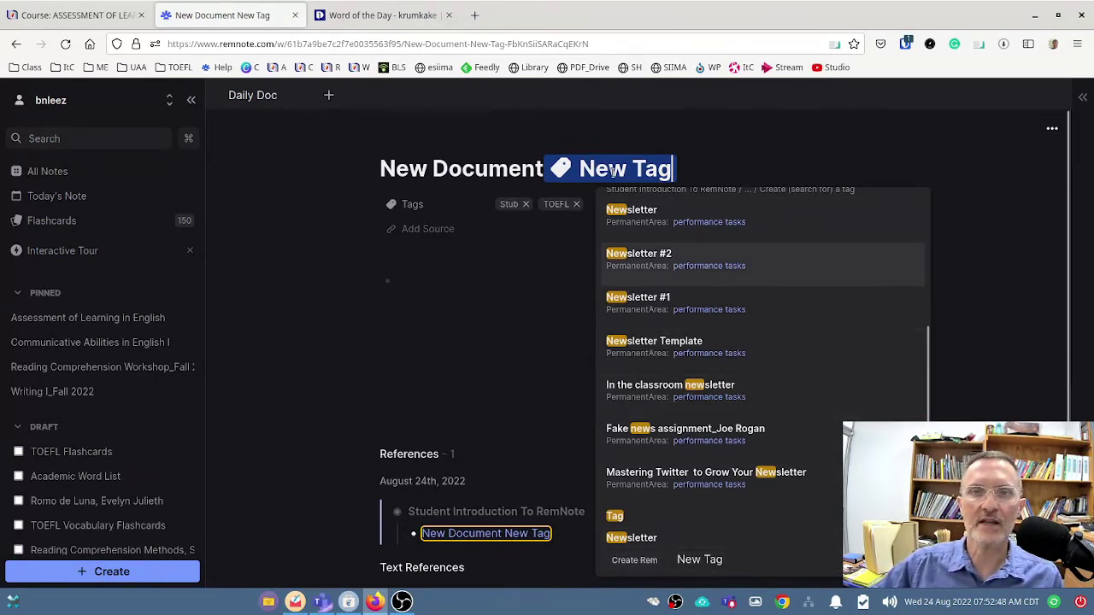
- Leave the tag search and remove the leftover "New Tag" text from the New Document's title
click(675, 162)
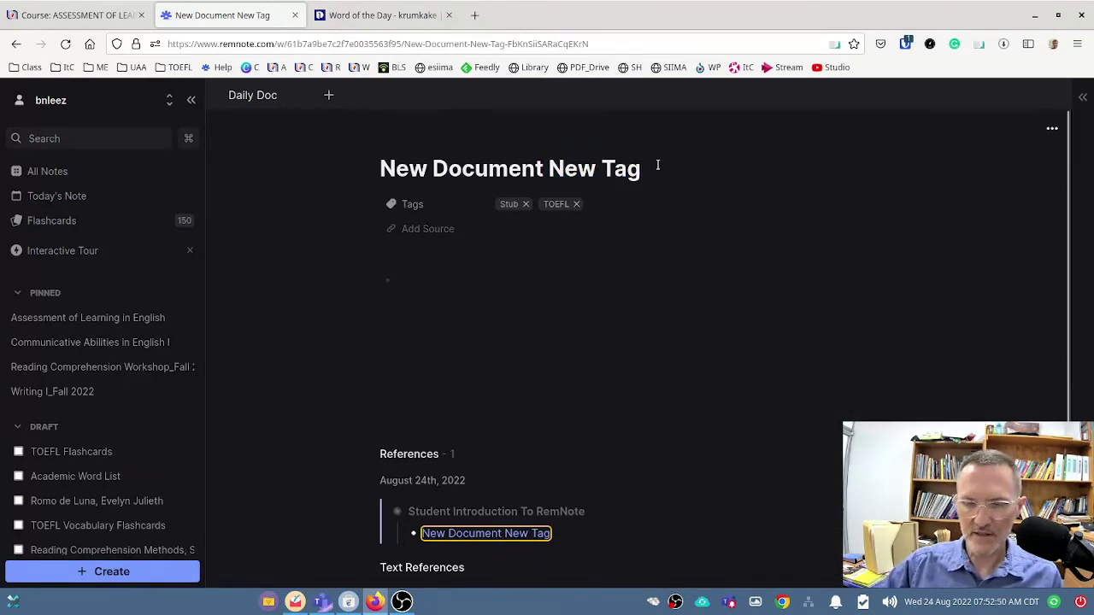
key(BackSpace)
key(BackSpace)
key(BackSpace)
key(BackSpace)
key(BackSpace)
key(BackSpace)
key(BackSpace)
key(BackSpace)
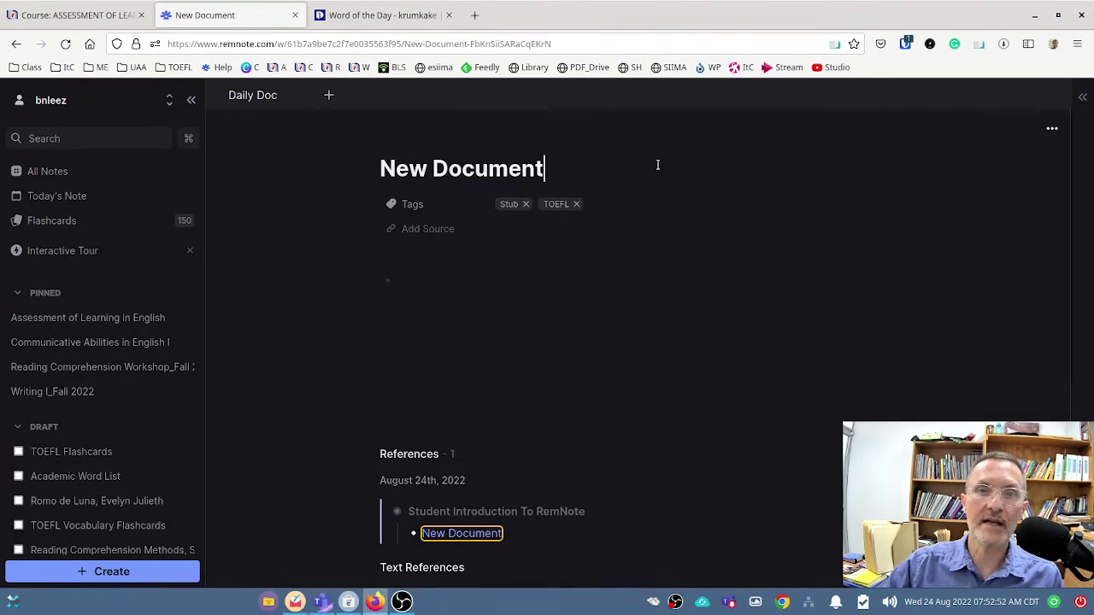
- Add the bullets "aslñ dkj", "asdfñlaskdj" and "asdfñfads kj" to the New Document and search for the TOEFL tag on the third bullet
click(460, 289)
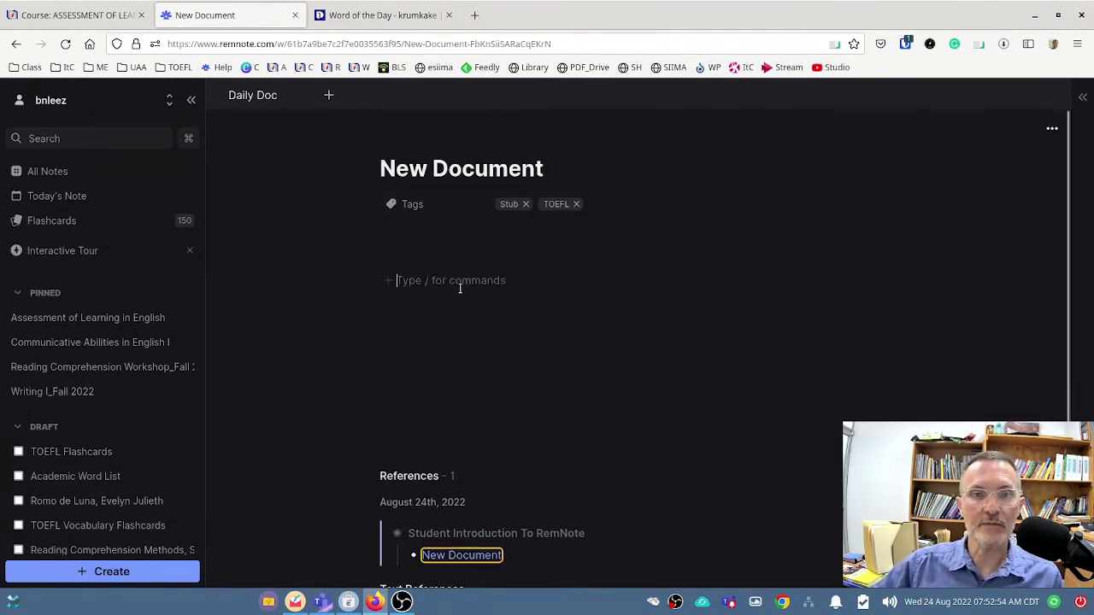
text(aslñ dkj)
key(Return)
text(asdfñlaskdj)
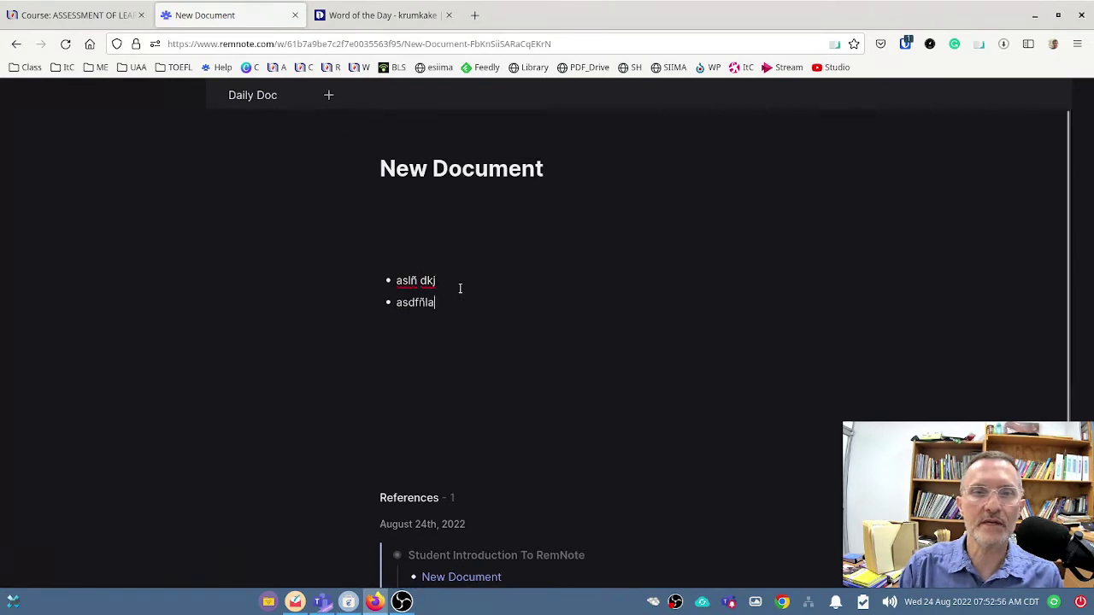
key(Return)
text(asdfññads kj##)
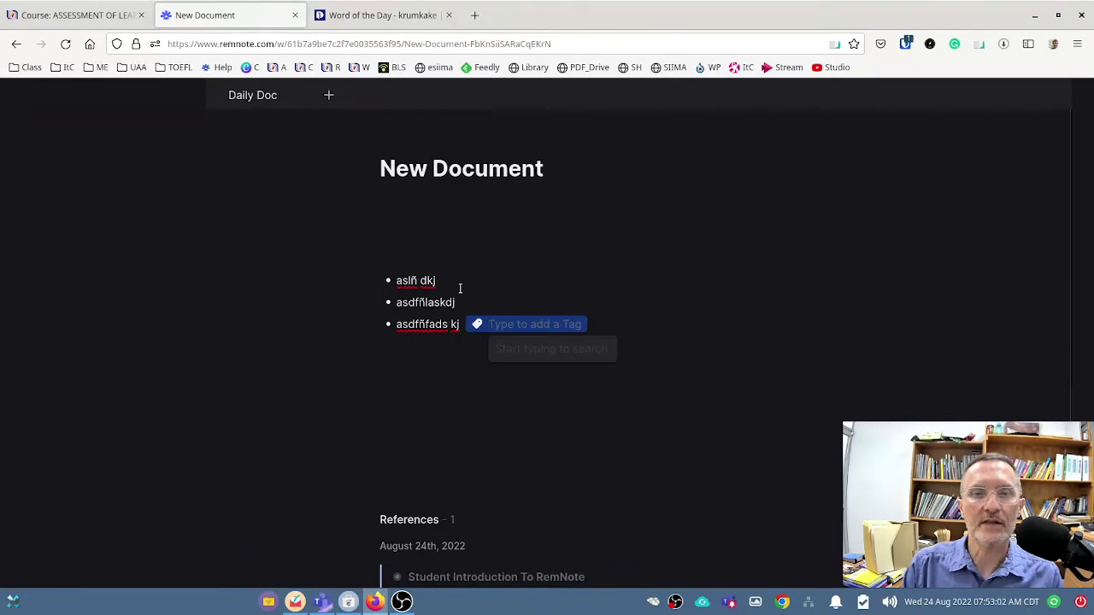
text(TOEFL)
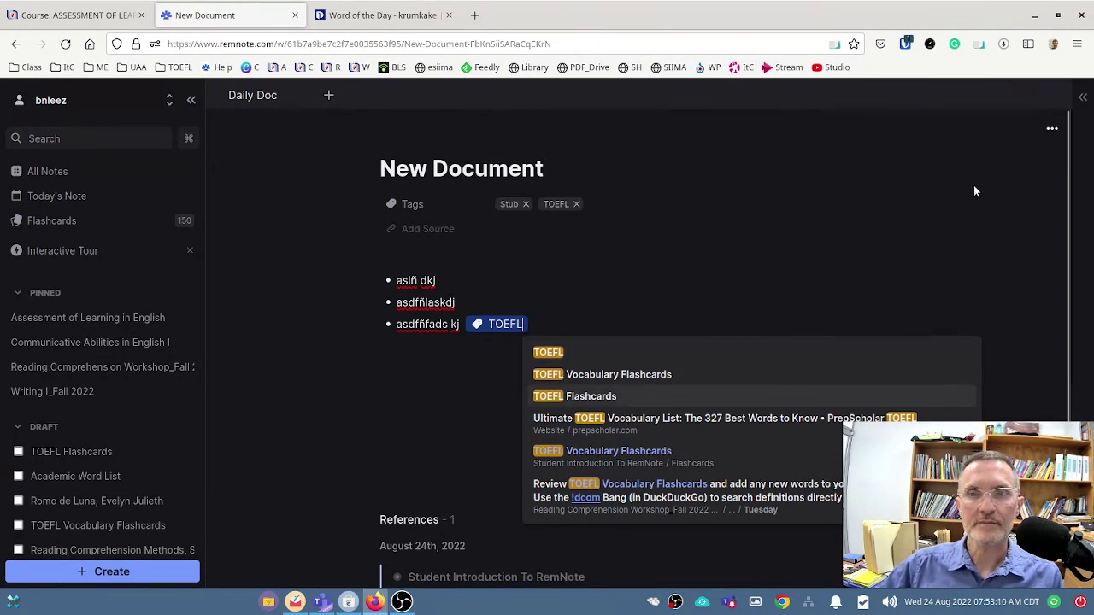
- Delete the New Document, including its remaining reference warning, from the document's own options
click(1052, 128)
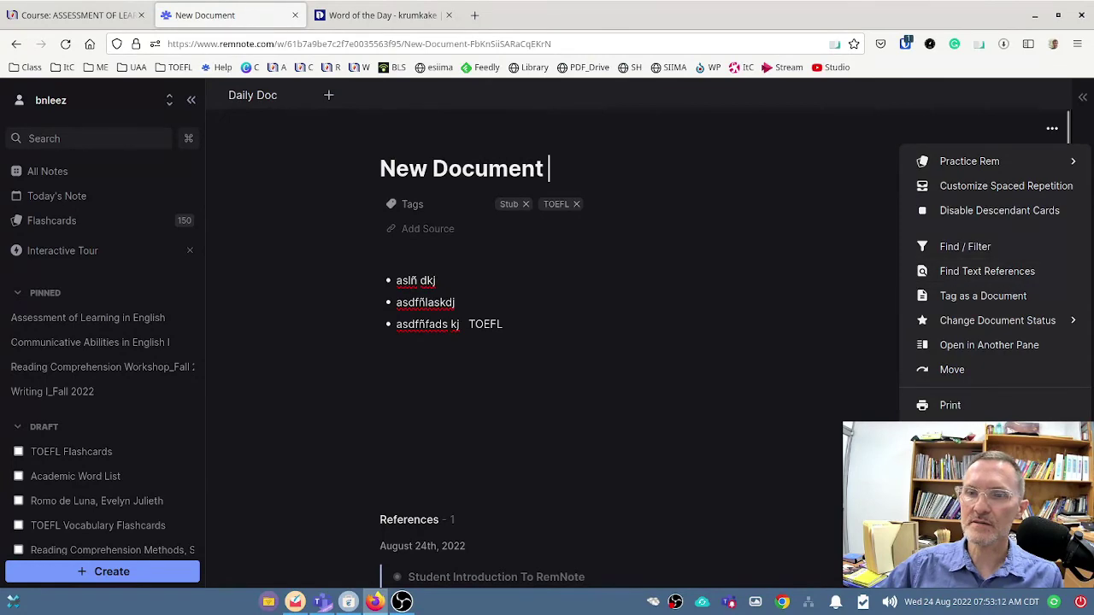
click(948, 431)
click(657, 357)
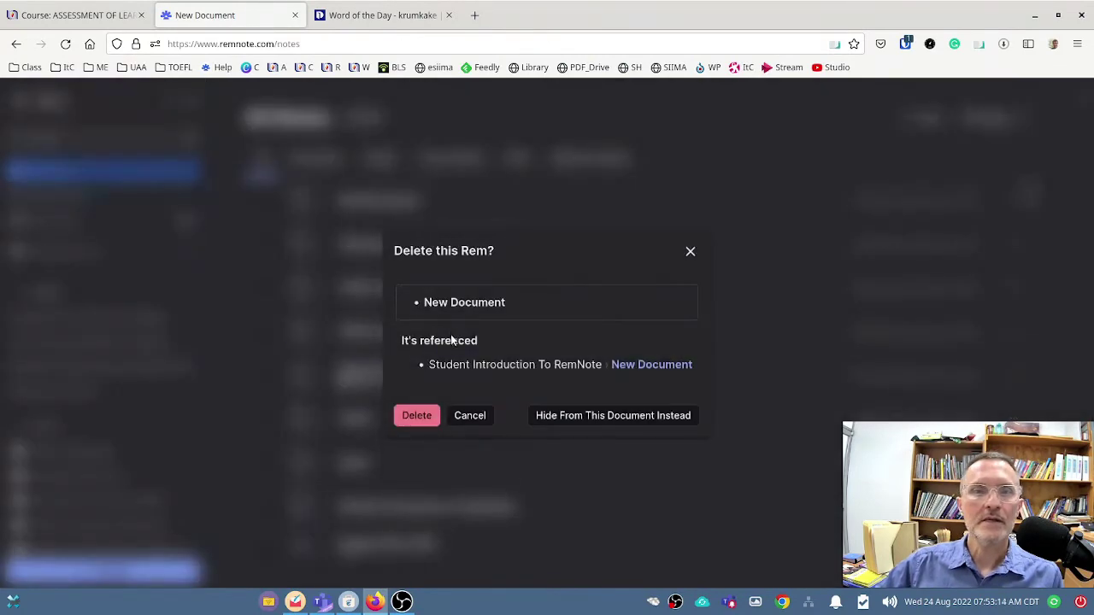
click(412, 415)
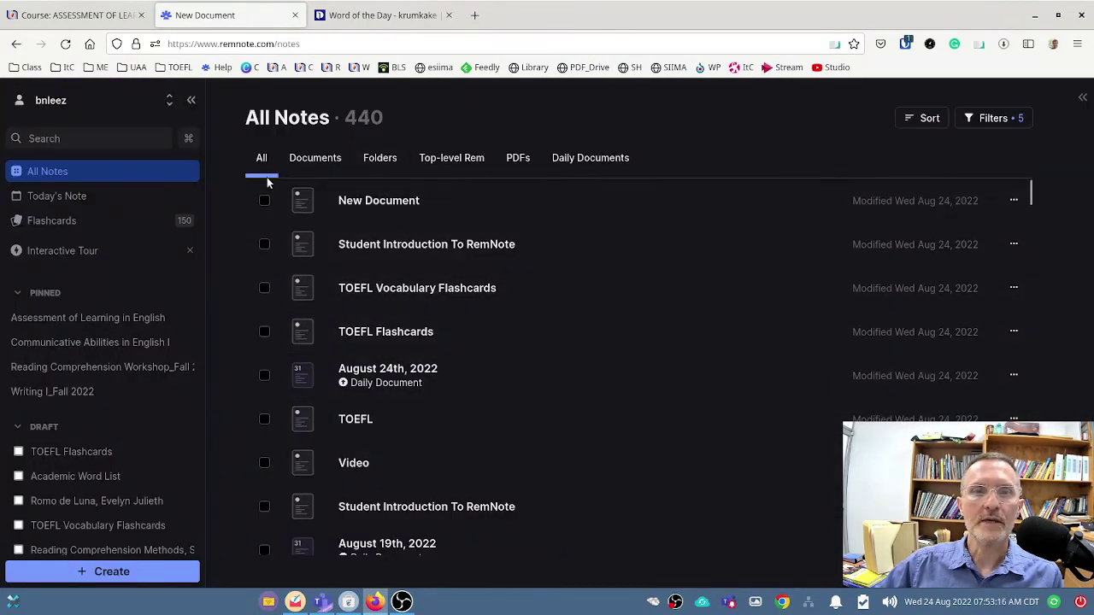
- Reopen the Student Introduction To RemNote document and try to delete the leftover reference line to the deleted New Document
click(384, 245)
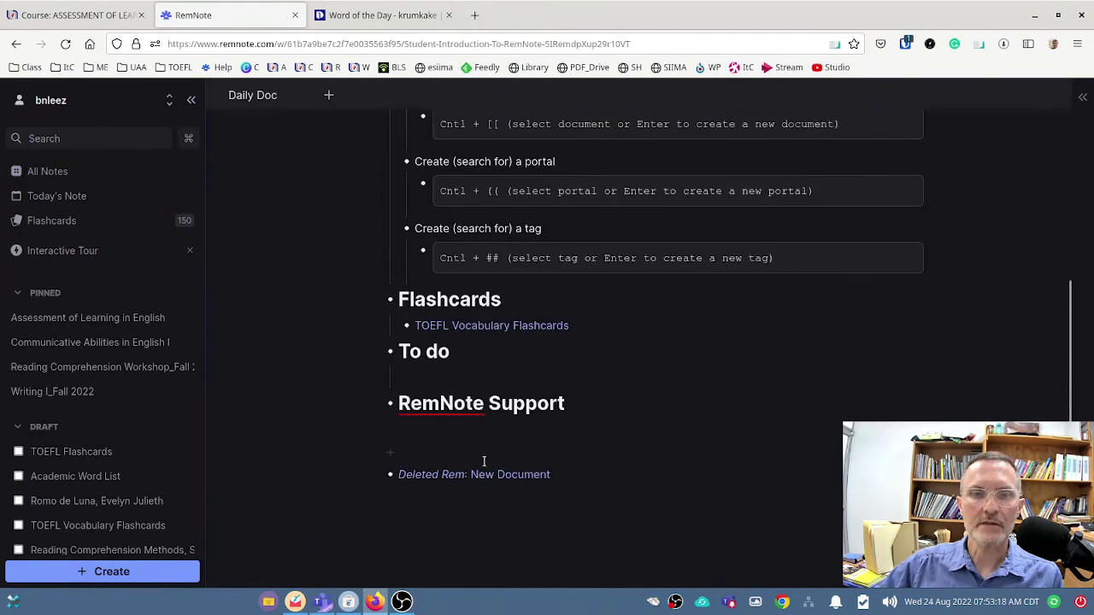
click(375, 476)
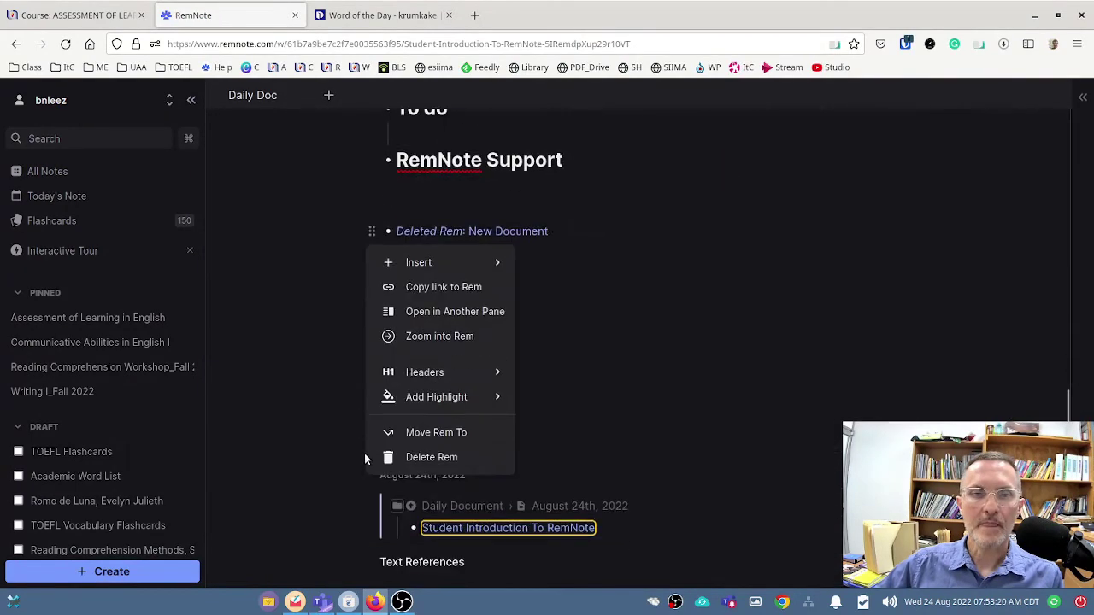
click(412, 449)
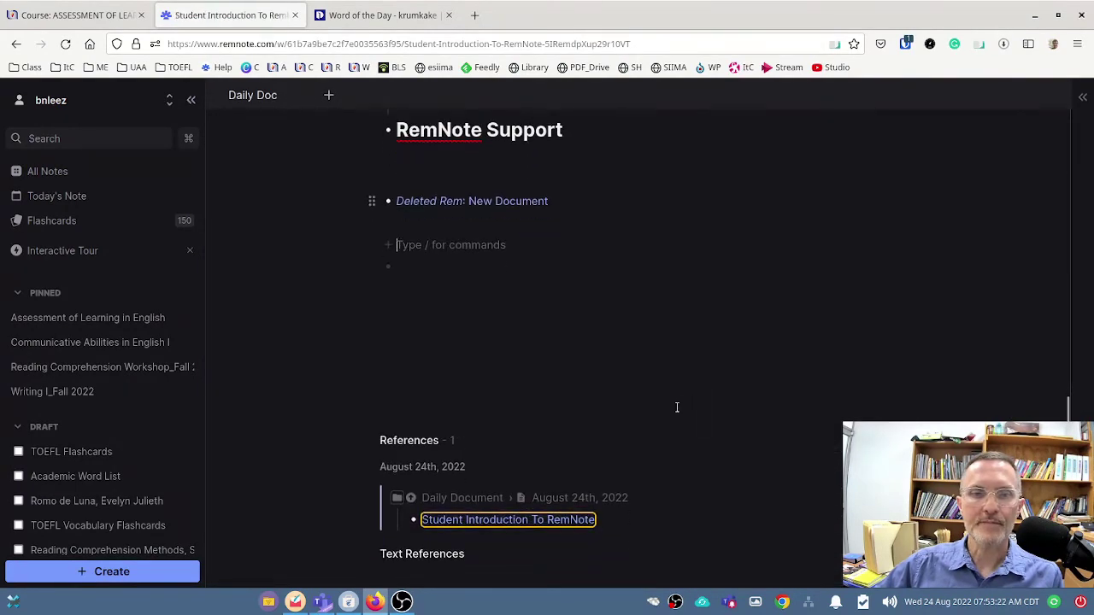
- Review the document's shortcut list, open RemNote's Help & Tutorials page, and return to the Student Introduction To RemNote document
scroll(573, 378, up, 4)
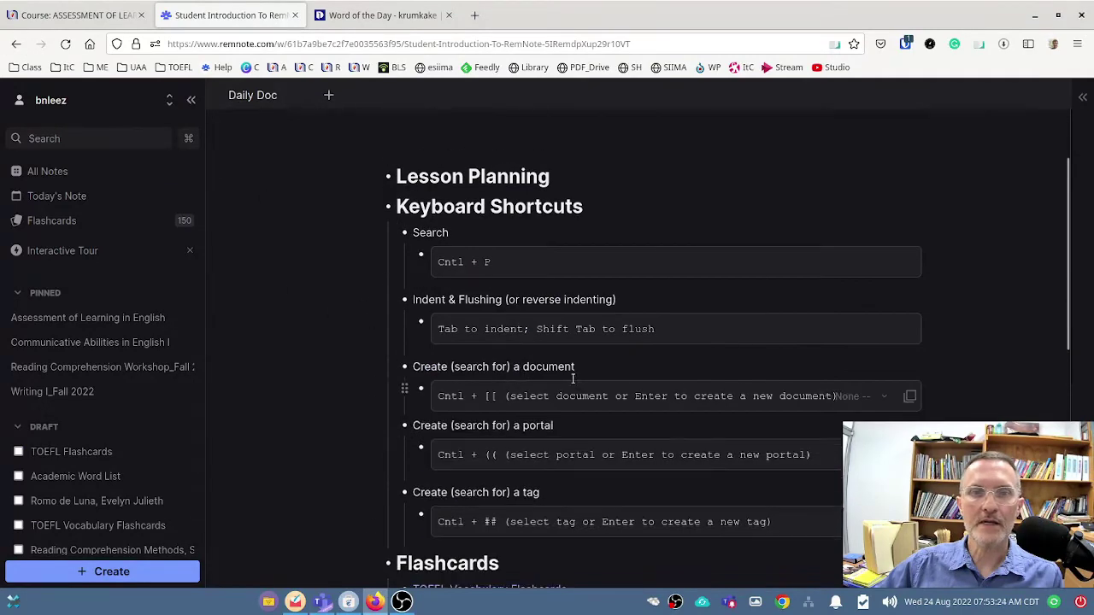
scroll(542, 416, down, 2)
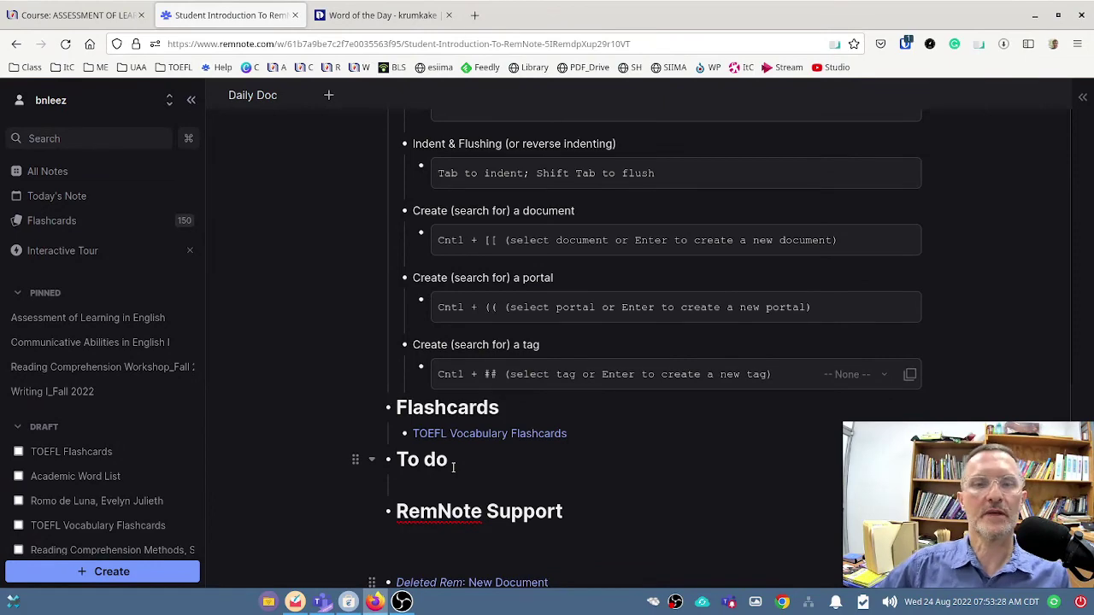
scroll(464, 464, up, 3)
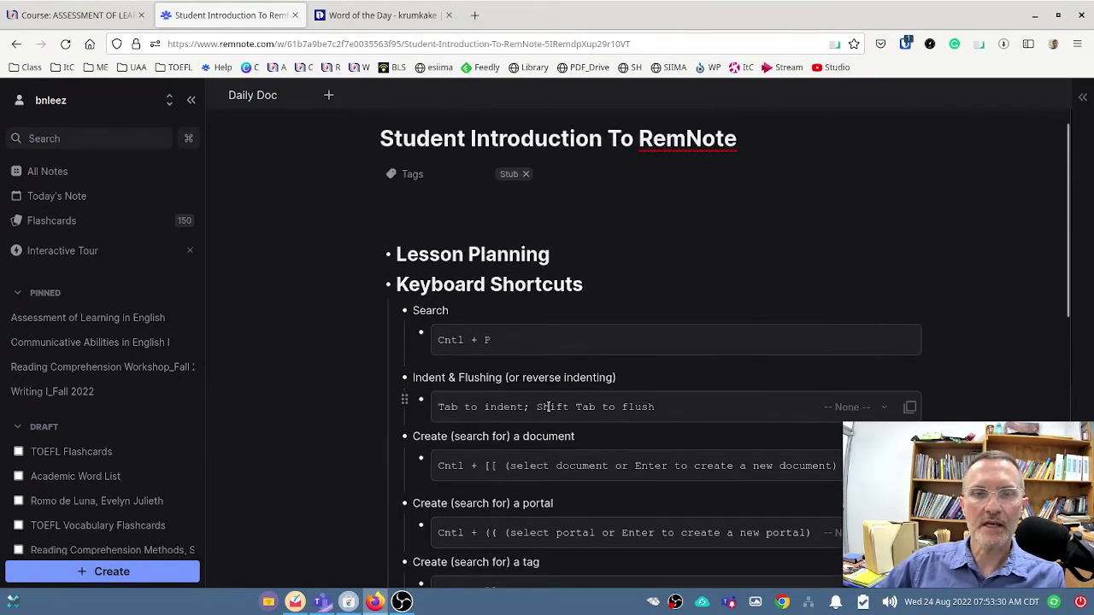
scroll(503, 419, down, 3)
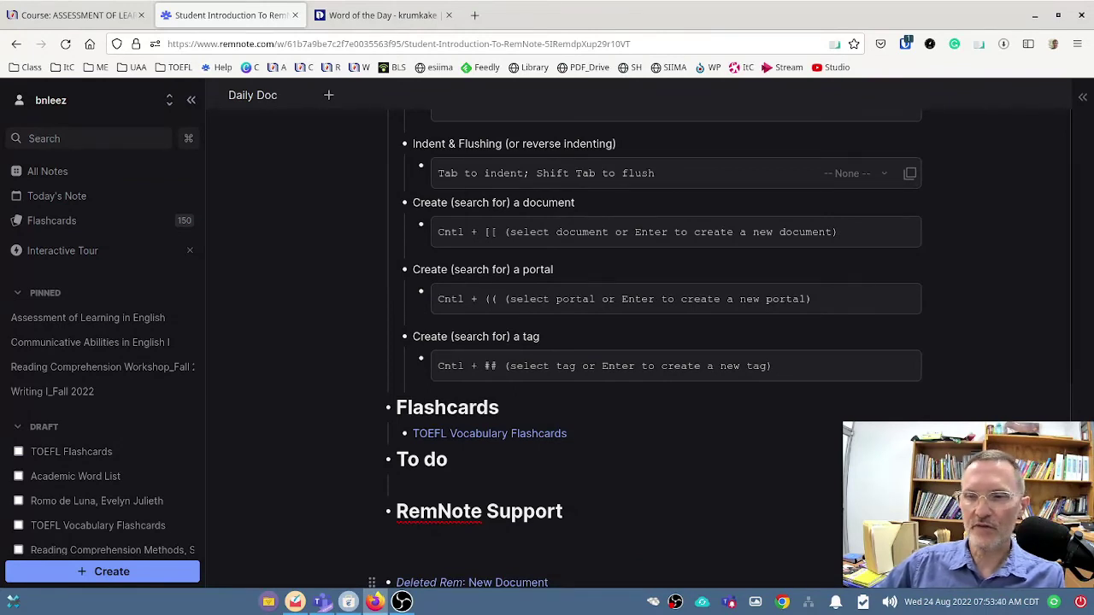
click(1060, 568)
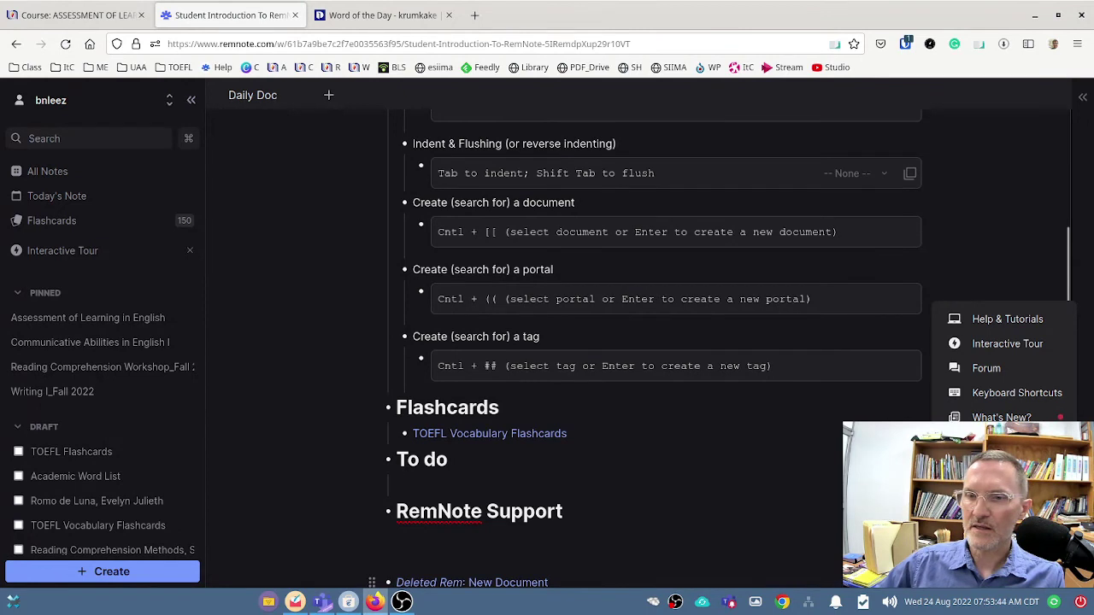
click(1004, 321)
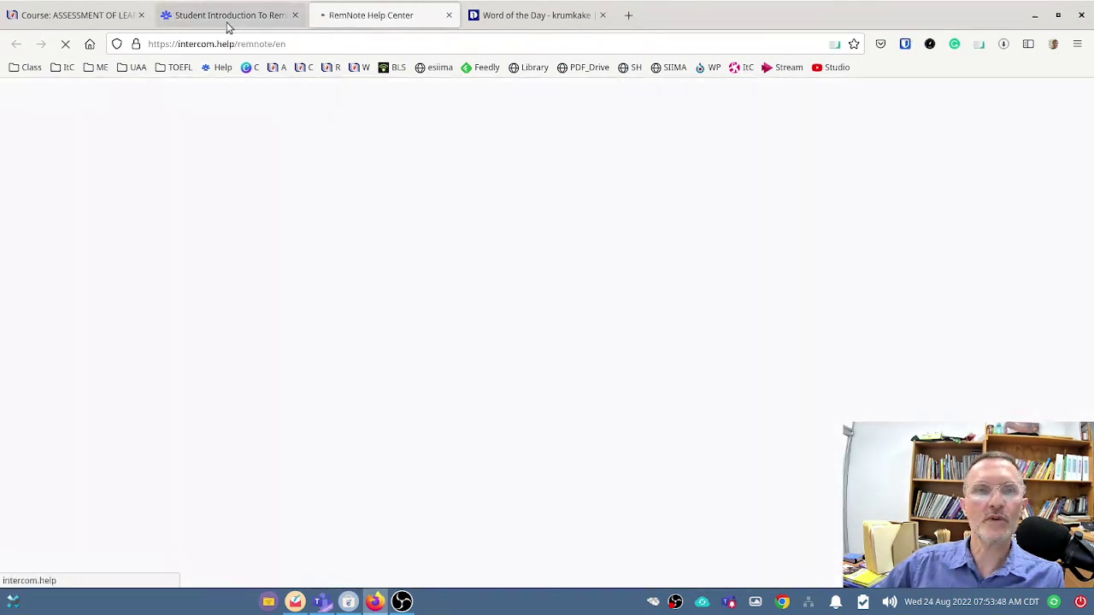
click(229, 17)
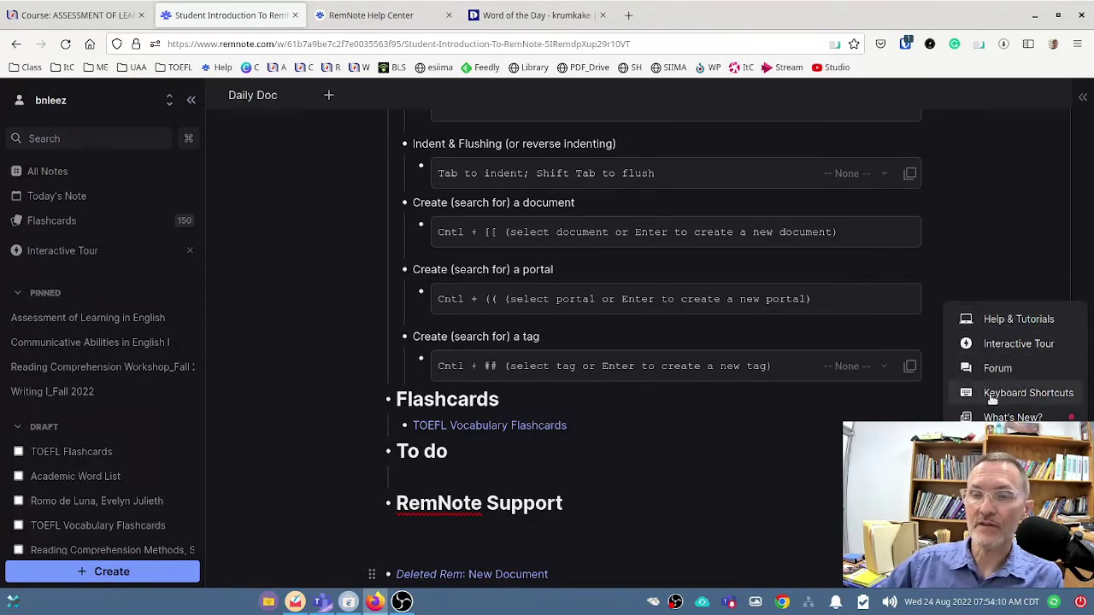
- Show RemNote's full keyboard shortcuts list beside the document and look through it together with the document's own Keyboard Shortcuts section
click(1047, 397)
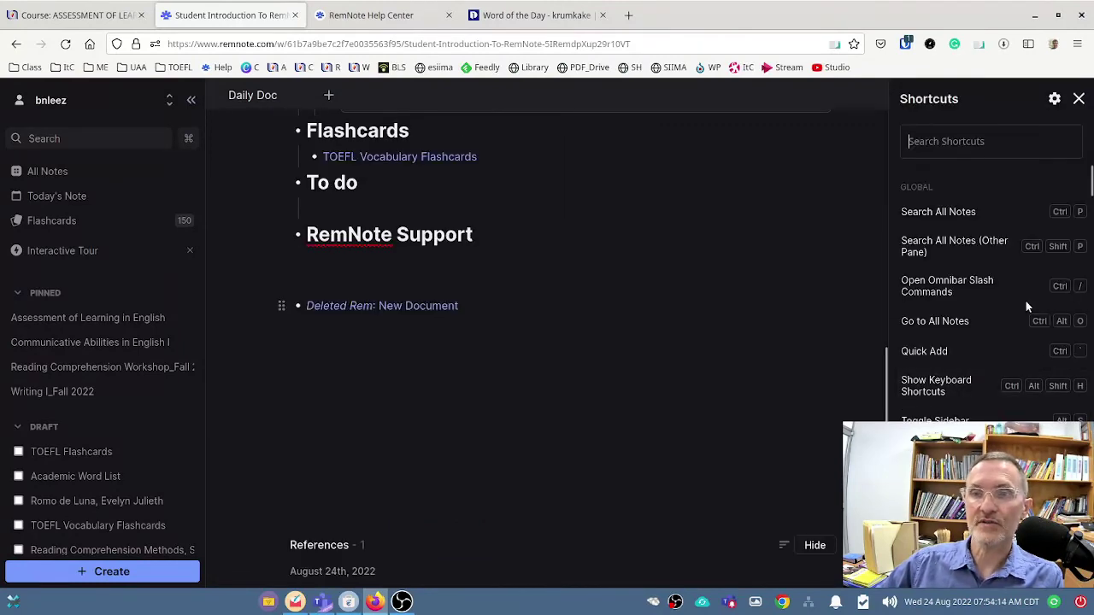
scroll(1026, 301, down, 15)
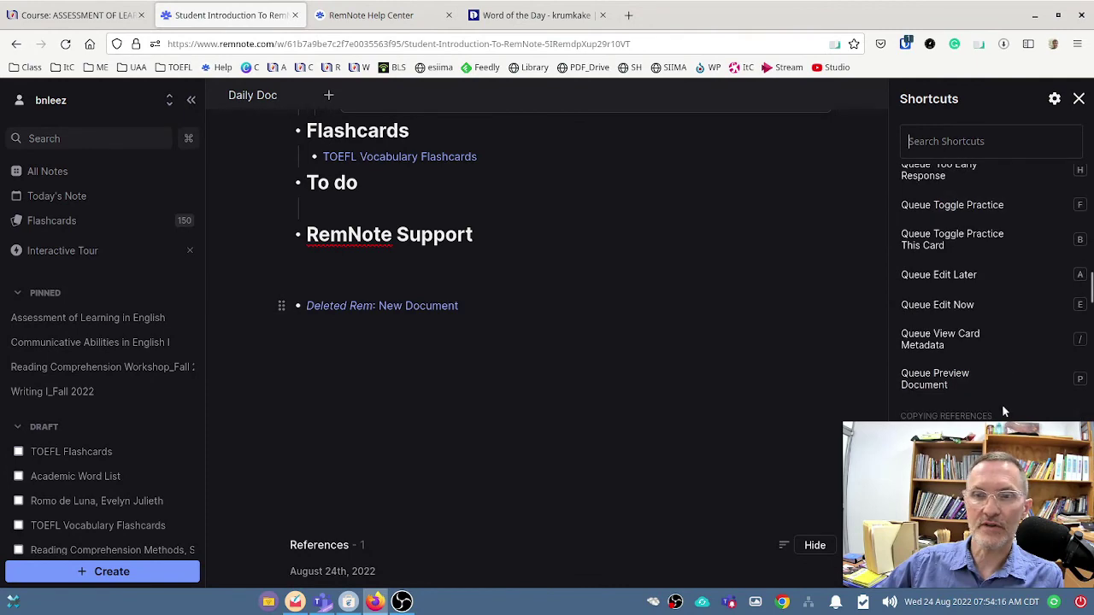
scroll(999, 368, up, 3)
scroll(996, 248, down, 3)
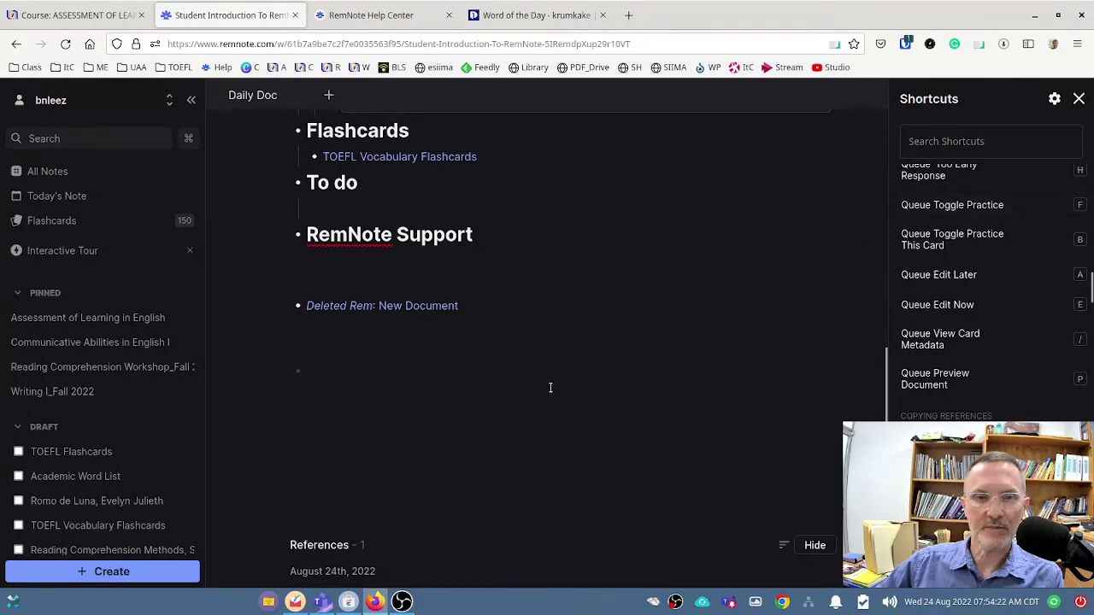
key(ctrl+/)
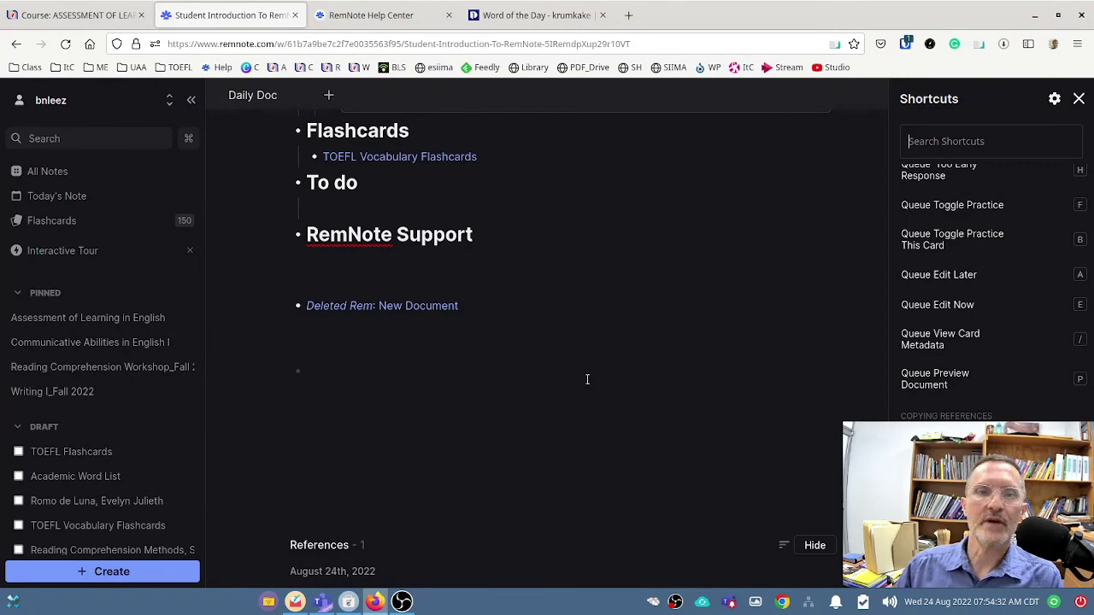
scroll(403, 347, up, 5)
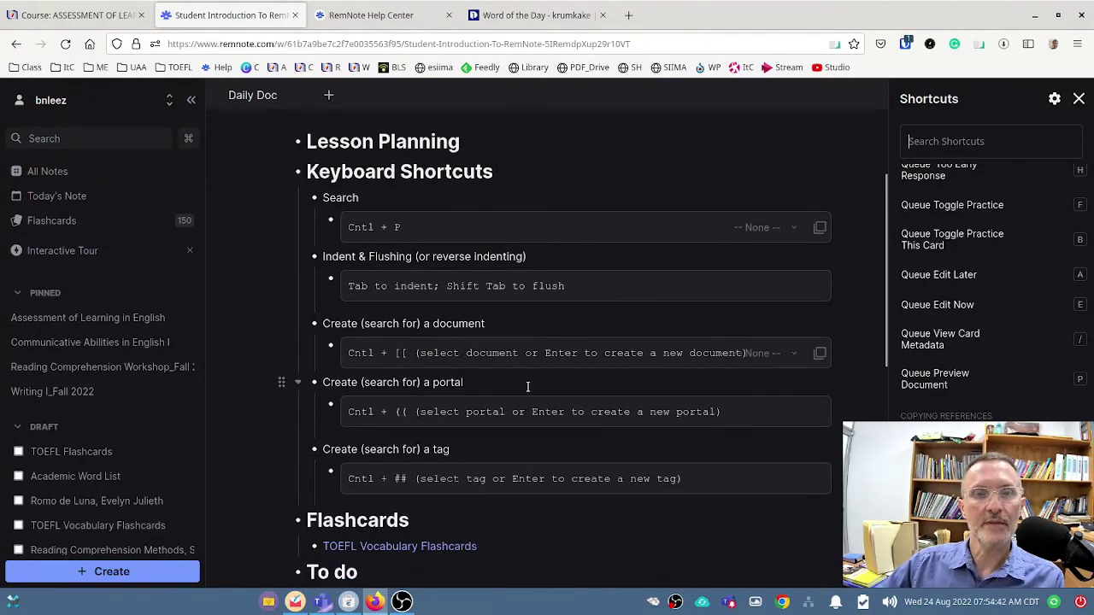
scroll(516, 386, down, 2)
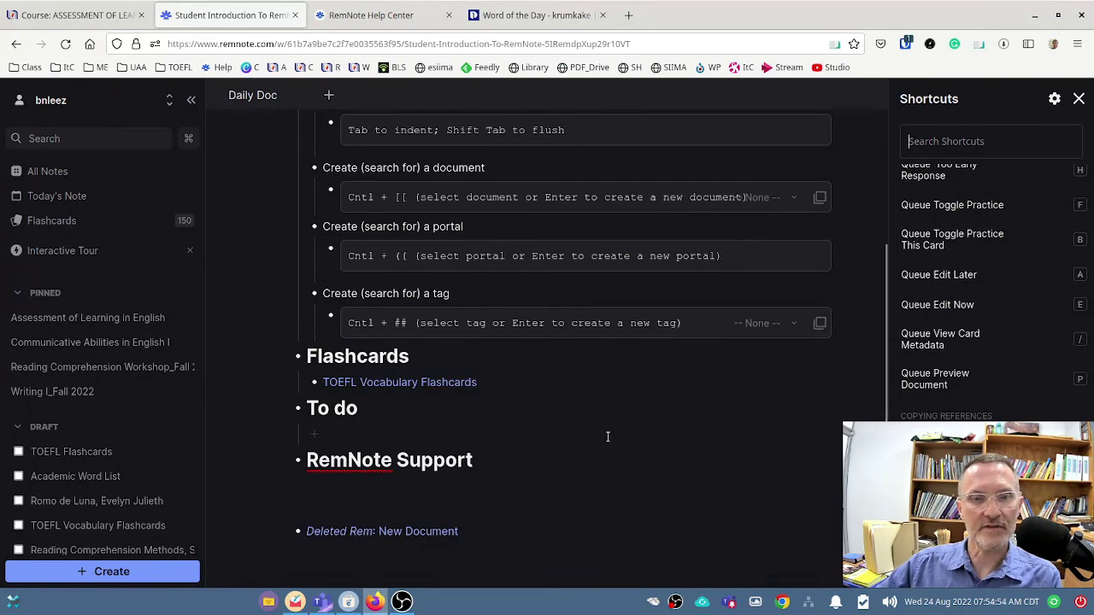
scroll(619, 449, up, 4)
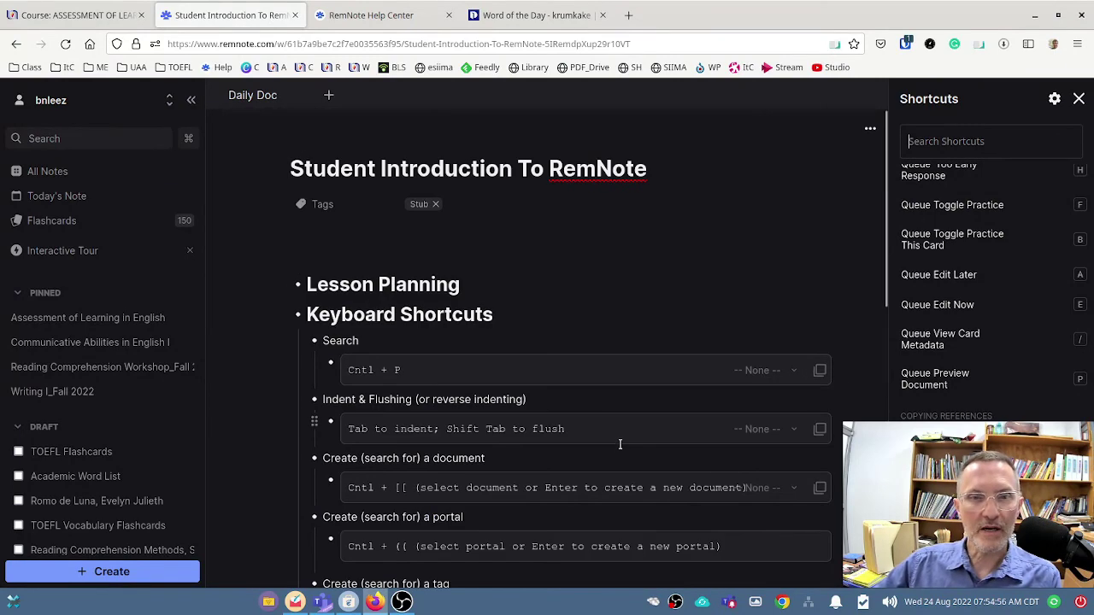